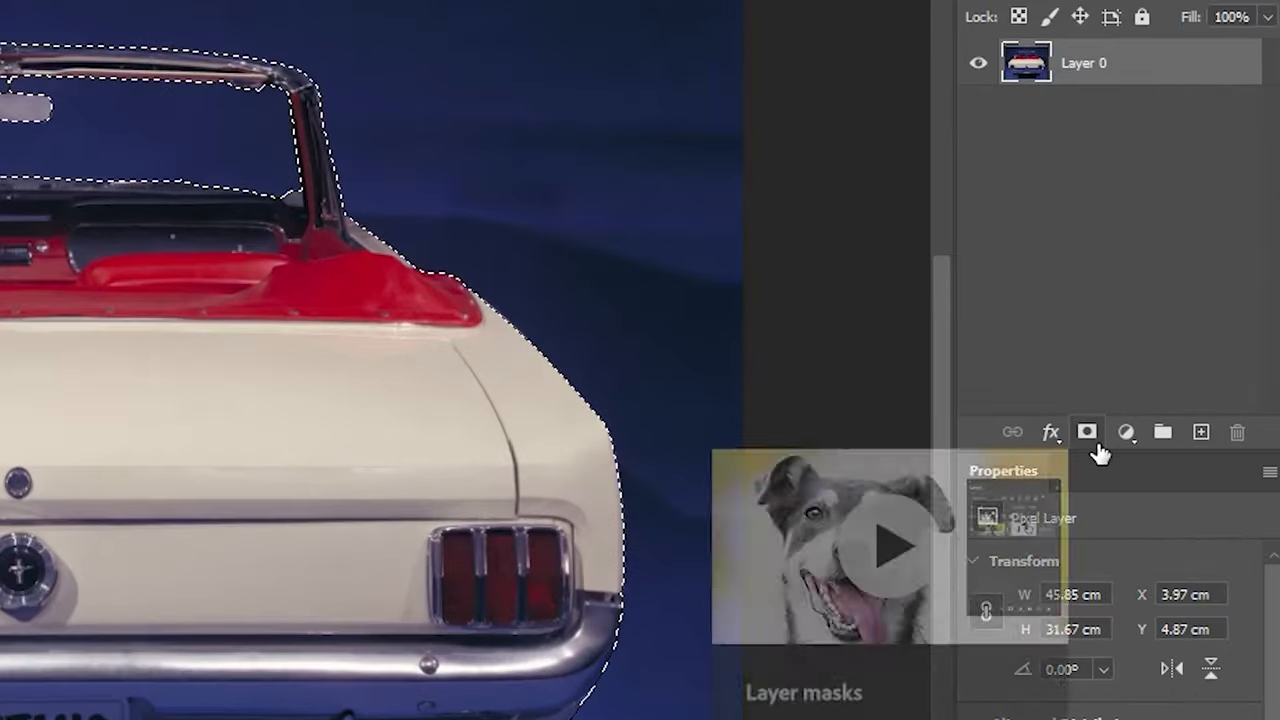
Add a layer mask to Layer 0 from the car selection and copy the masked car.
left_click(1094, 446)
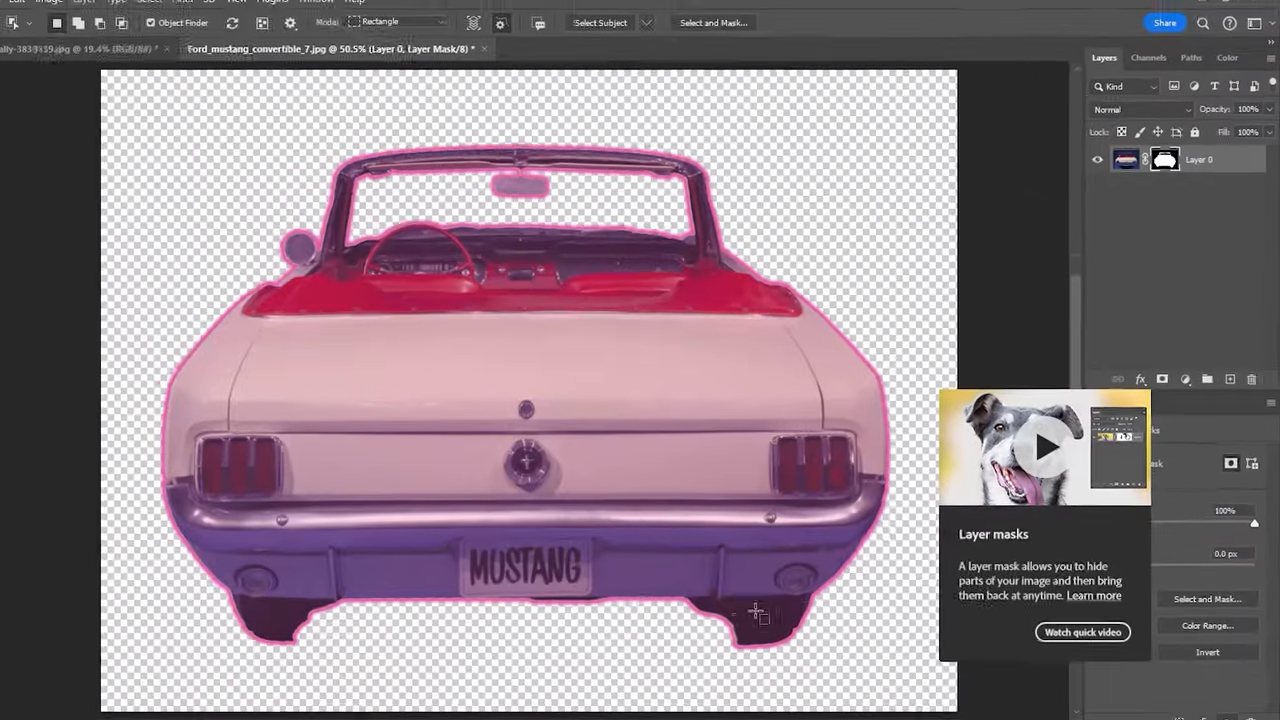
key("ctrl+c")
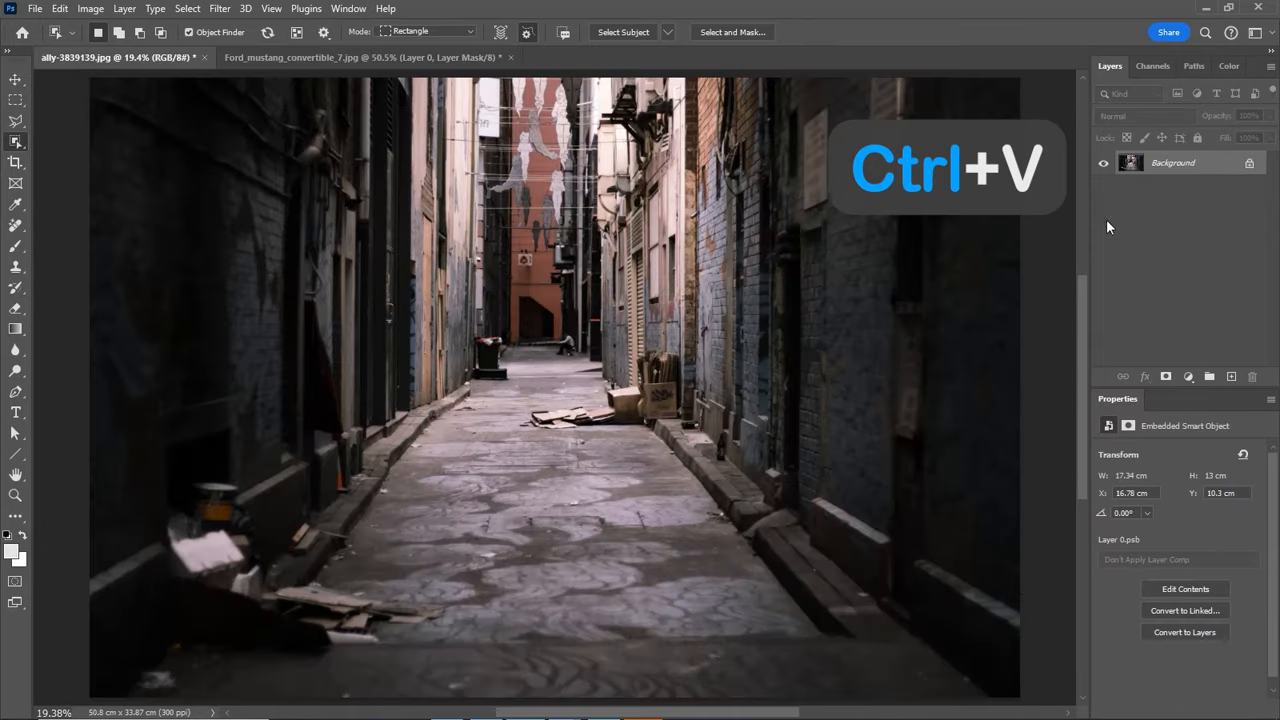
Paste the masked car into the alley image, enlarge it to about 26.6 × 19.96 cm and place it on the road.
key("ctrl+t")
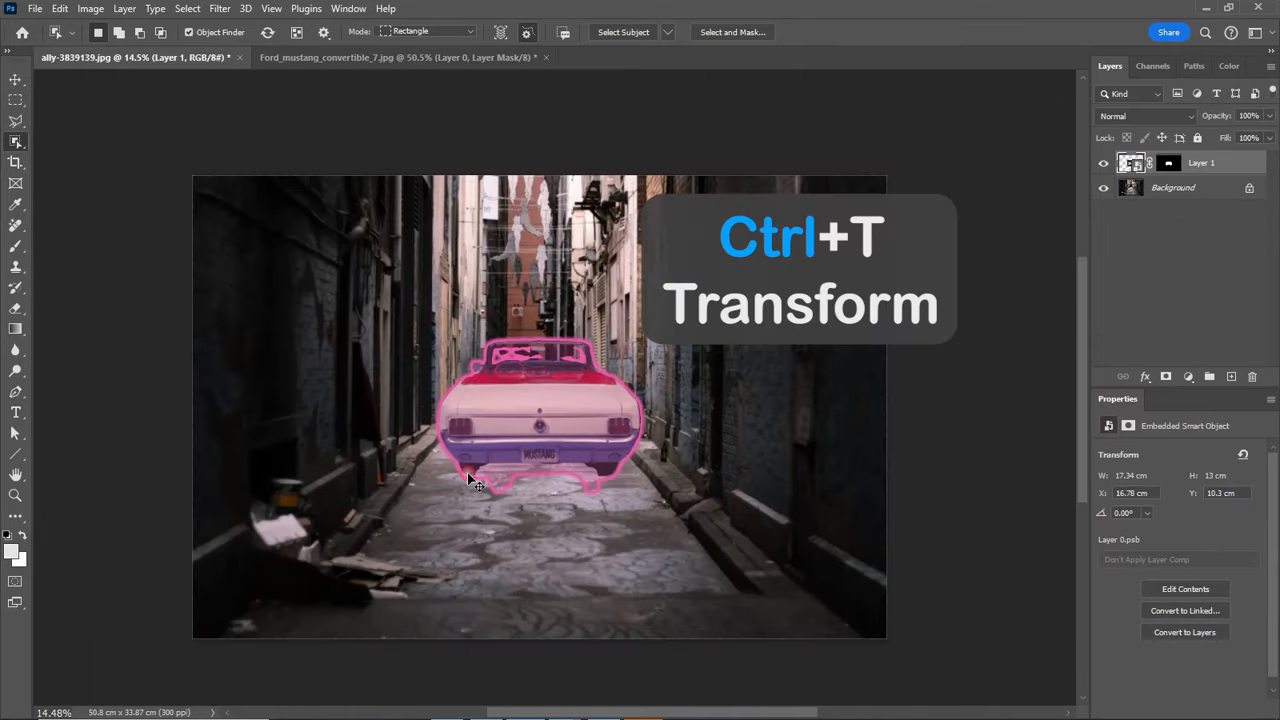
left_click_drag(548, 501, 549, 554)
left_click_drag(607, 508, 594, 588)
left_click_drag(533, 399, 534, 359)
key("Return")
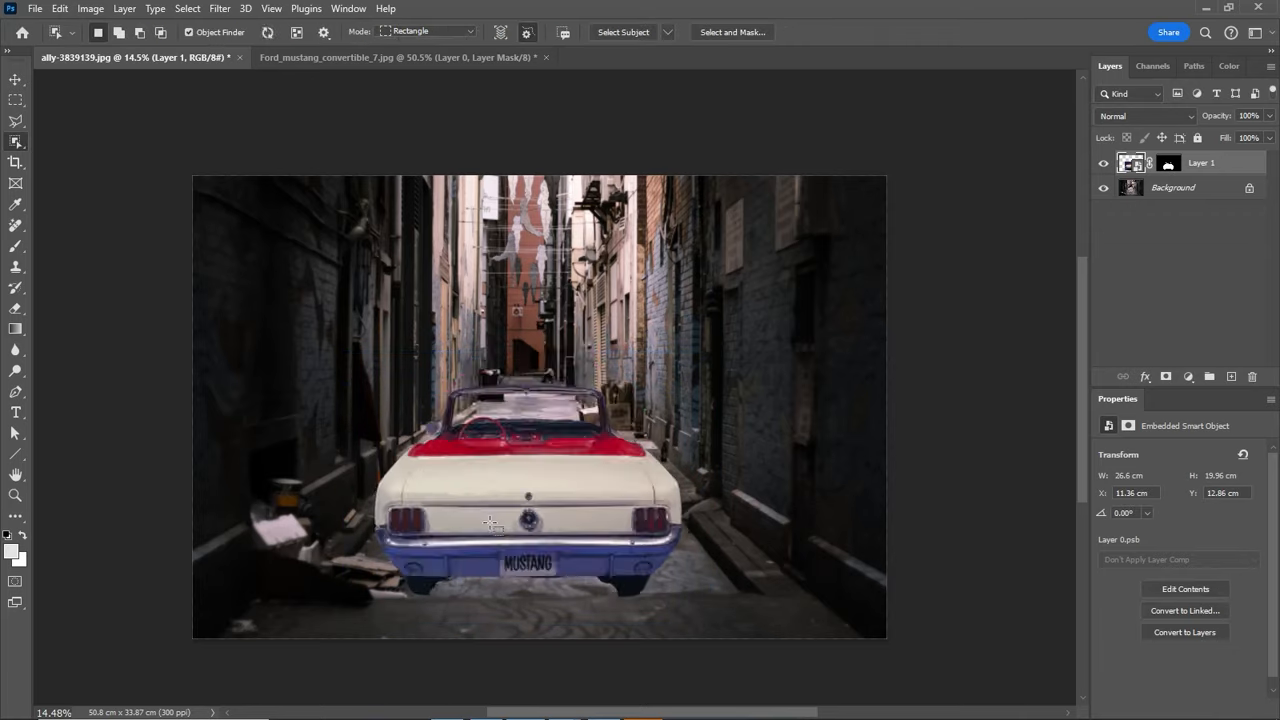
Put Layer 1 into a new group from layers and name the group Car.
scroll(512, 524, "up", 3)
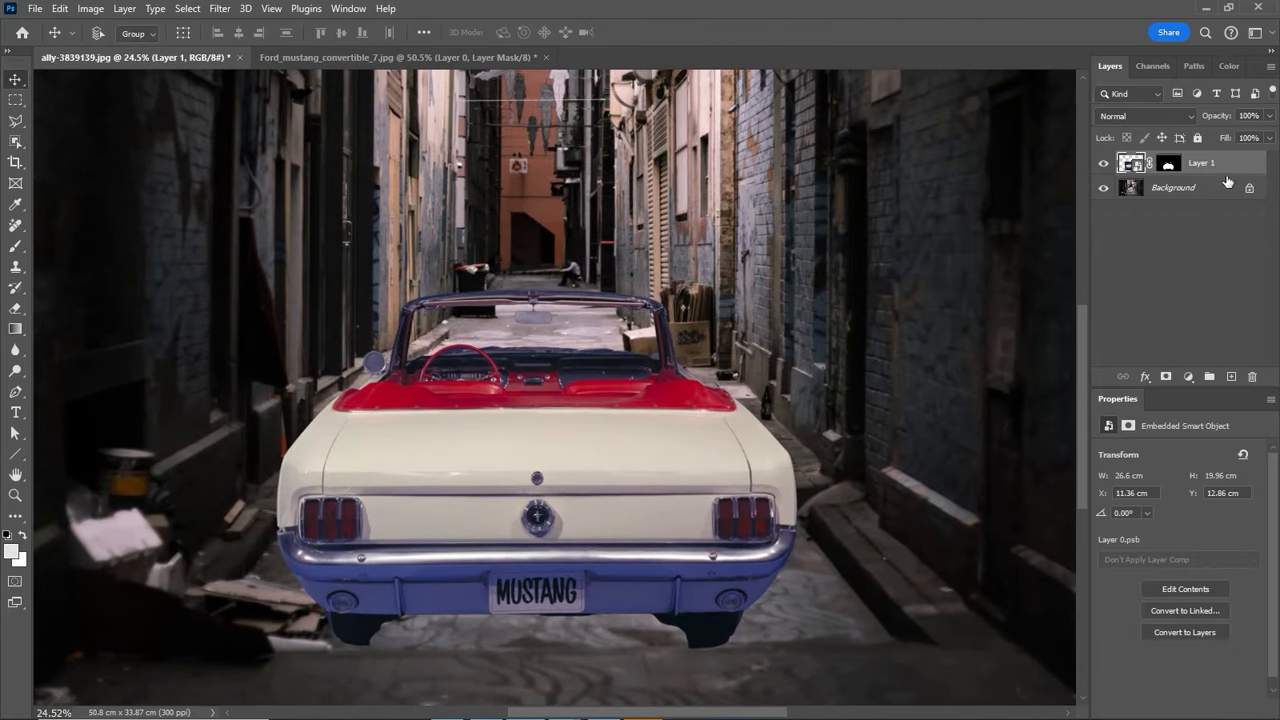
right_click(1213, 163)
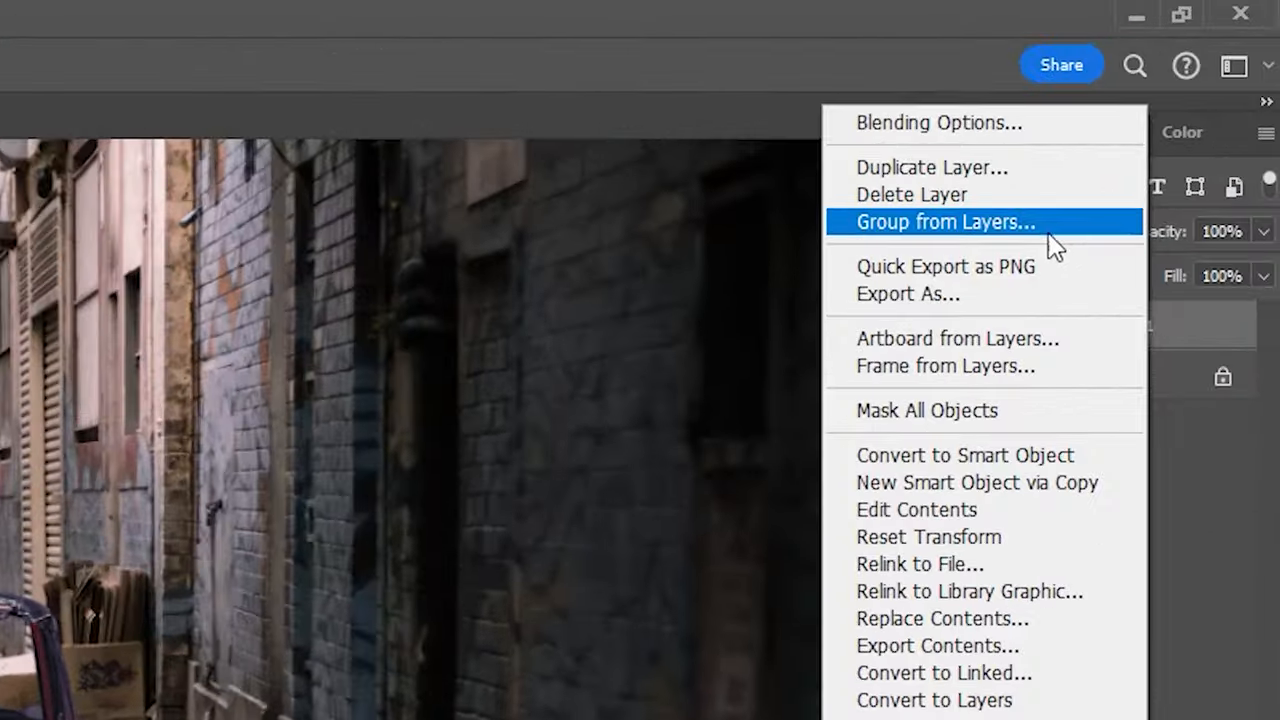
left_click(1048, 236)
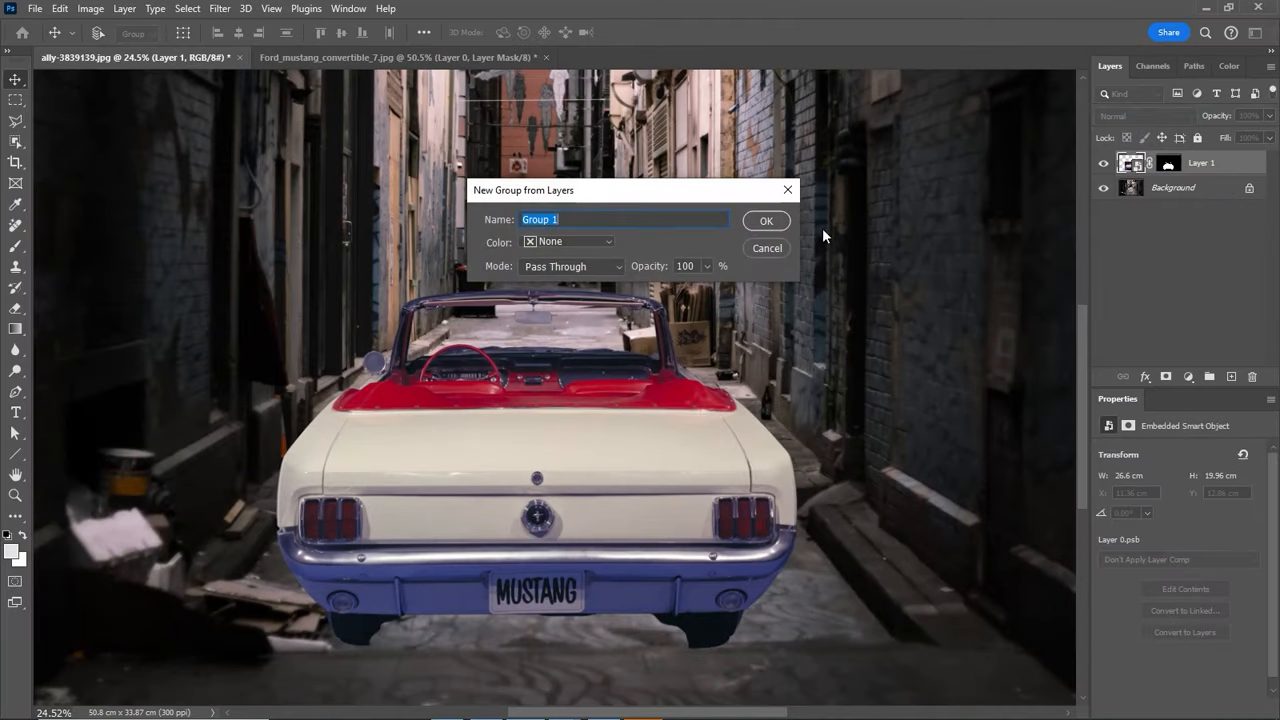
left_click(766, 220)
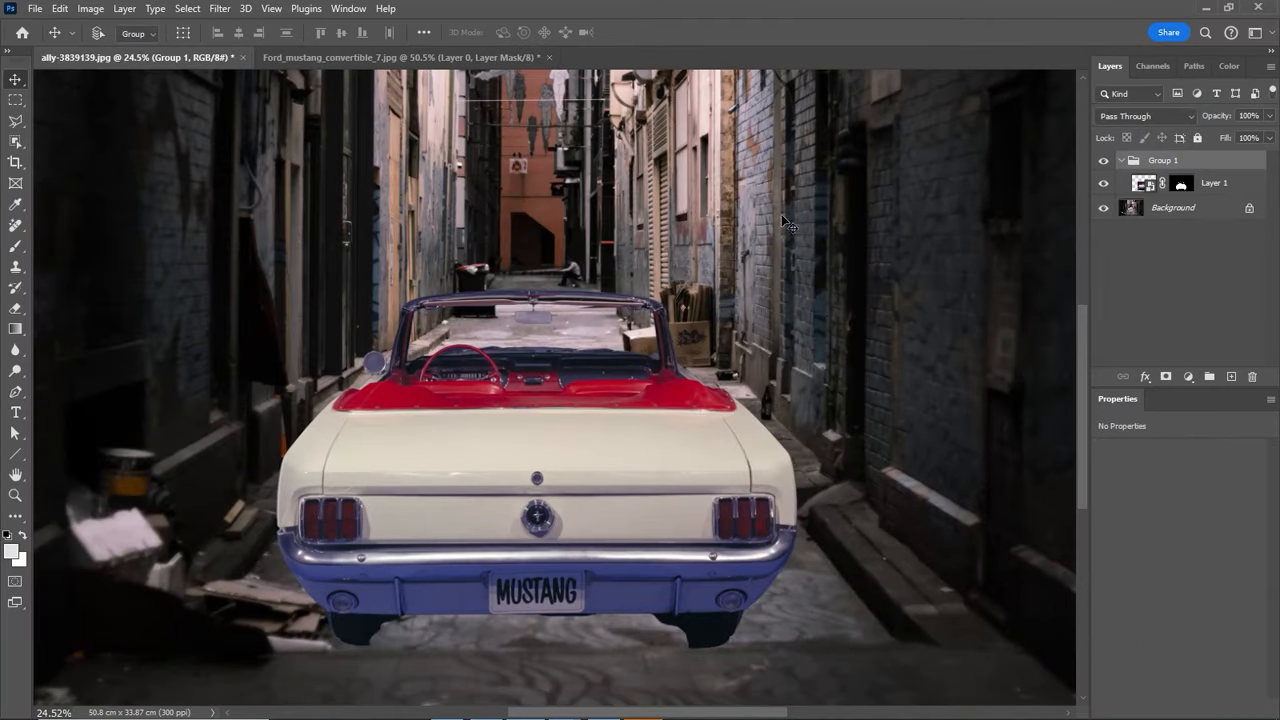
key("Return")
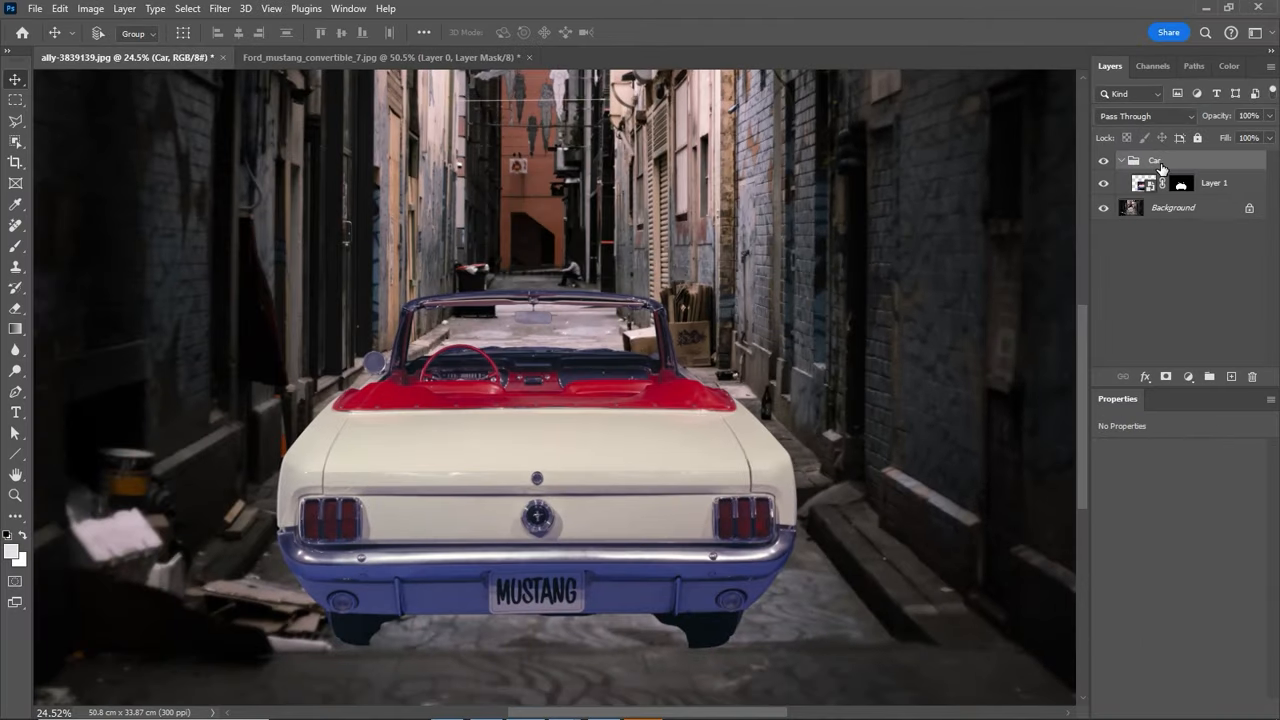
Paint white on Layer 1's mask to round out the left tyre, using a 437 px Hard Round brush at 100% hardness and 91° angle.
left_click(1210, 187)
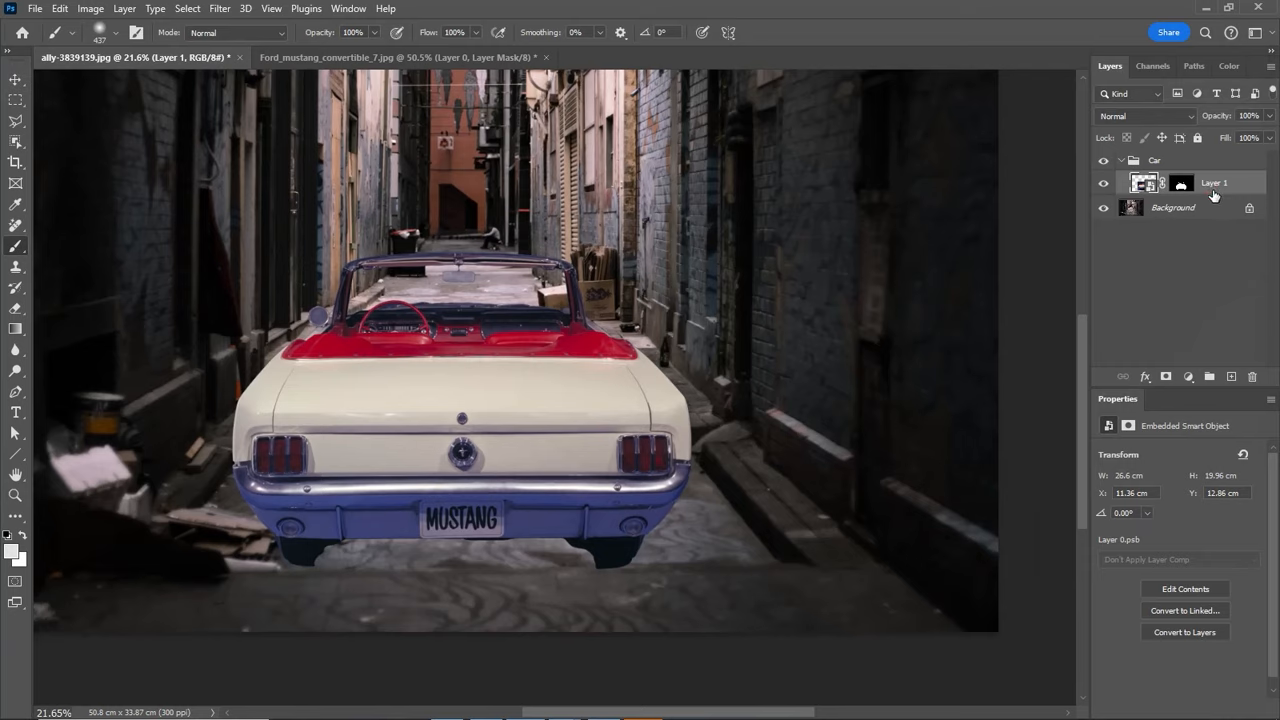
left_click_drag(748, 434, 801, 472)
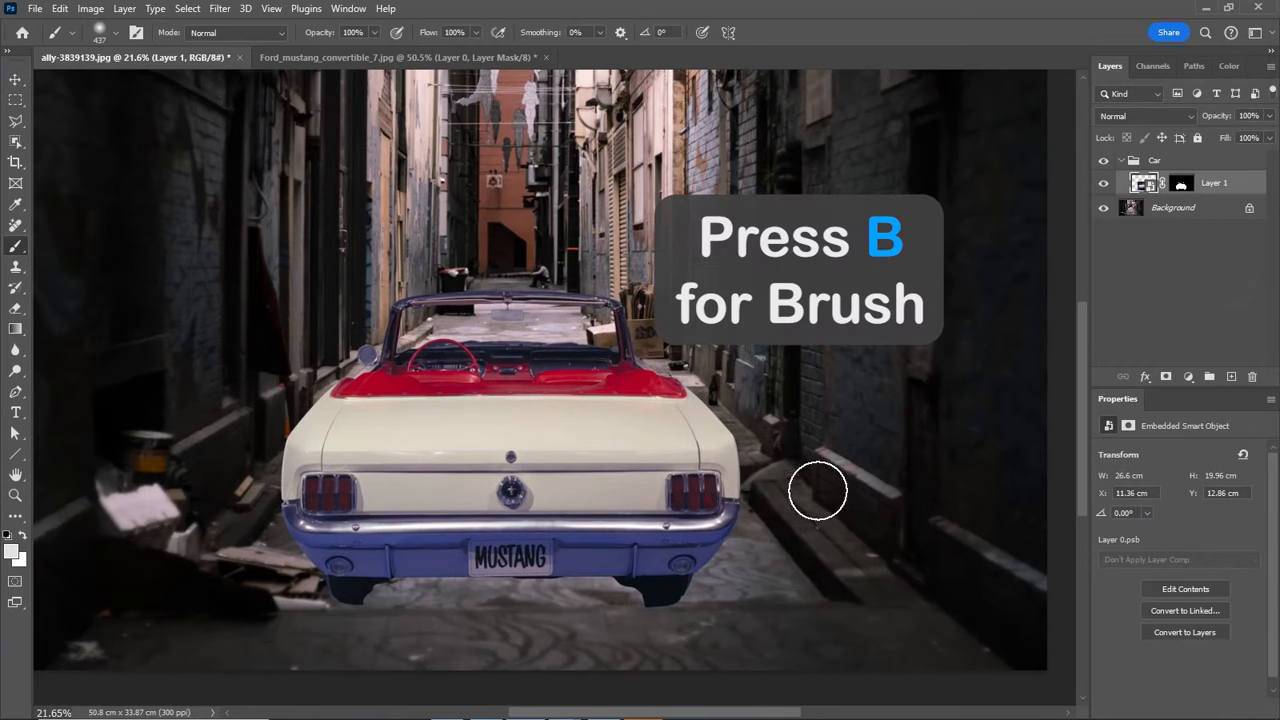
left_click_drag(374, 623, 437, 620)
right_click(431, 530)
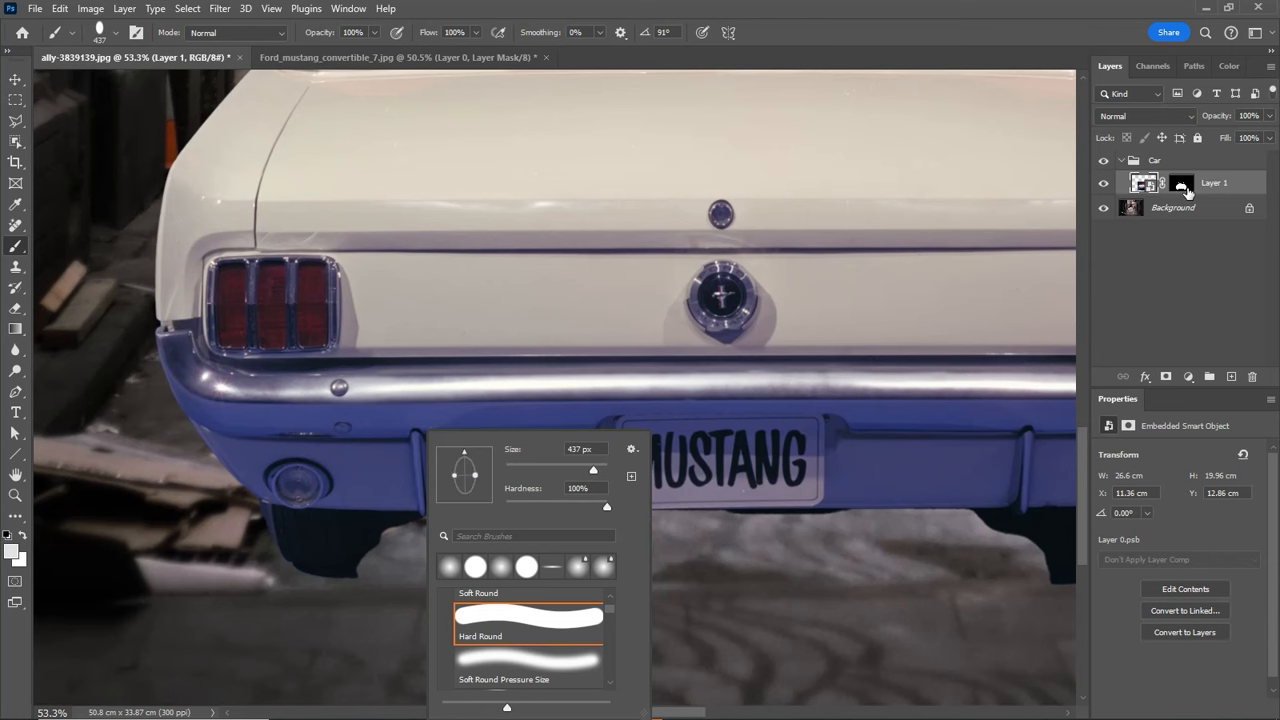
left_click(1183, 185)
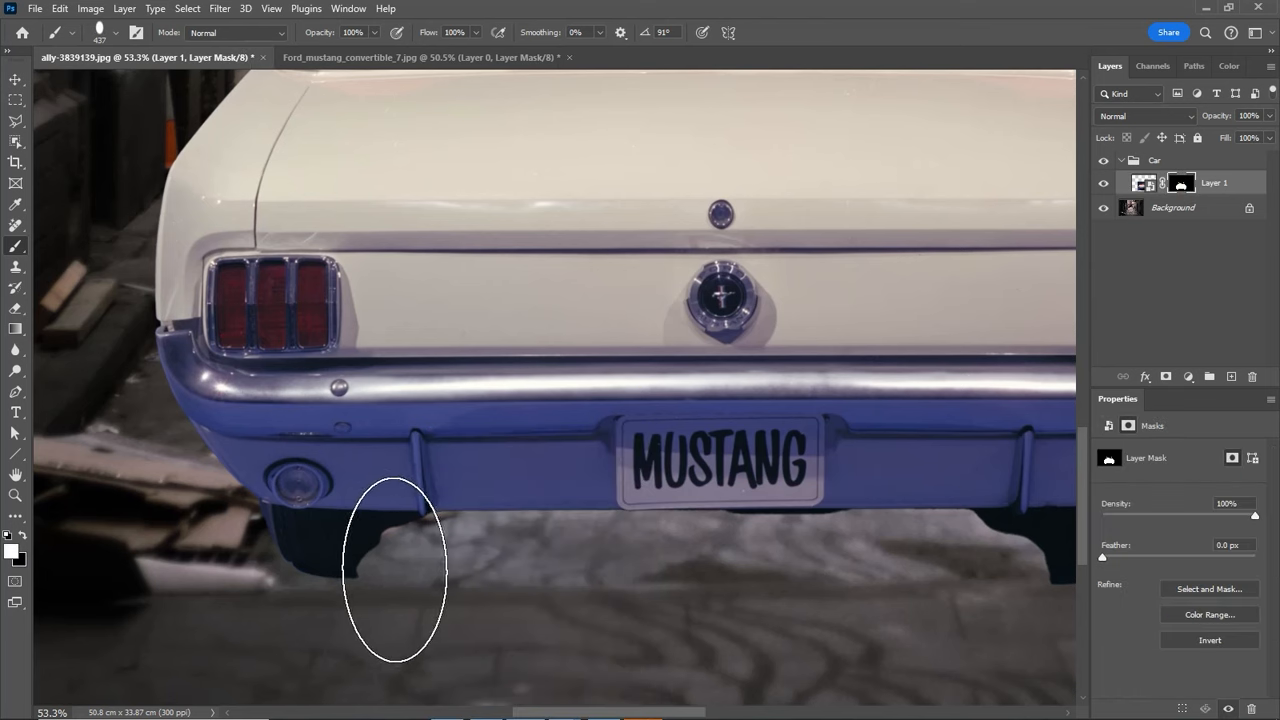
mouse_move(394, 569)
left_mouse_down()
mouse_move(346, 543)
mouse_move(405, 572)
left_mouse_up()
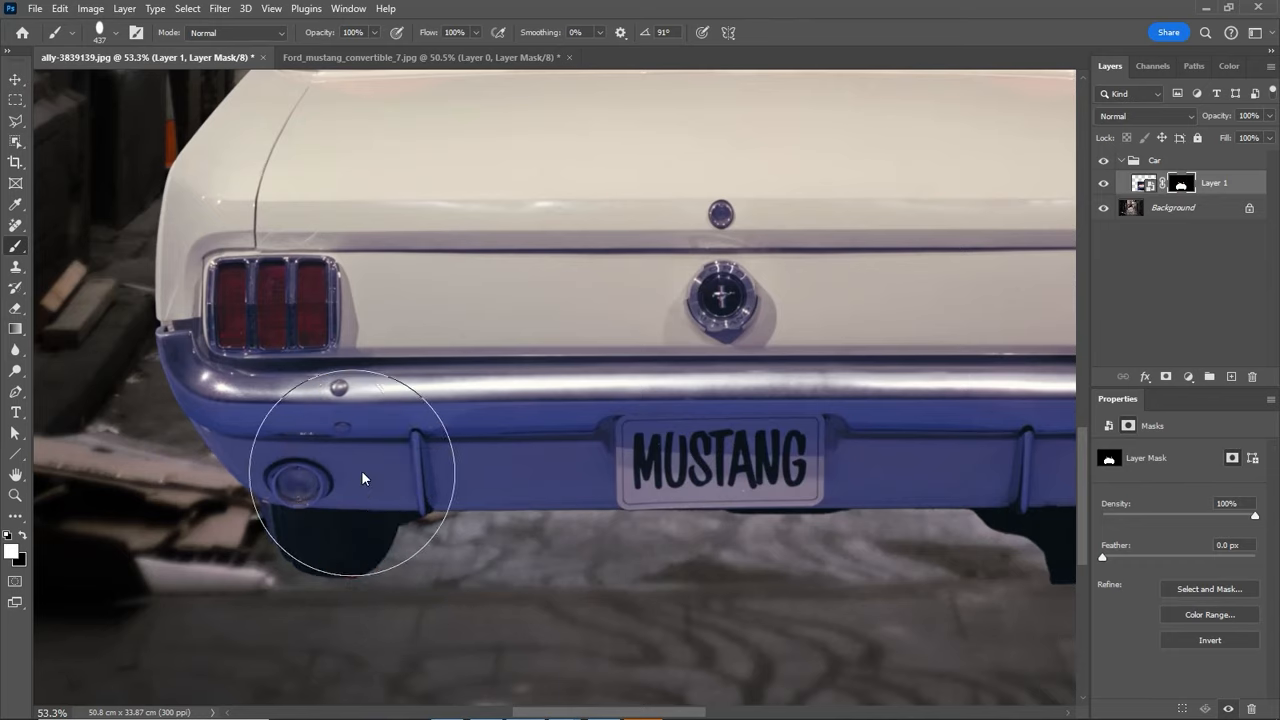
left_click_drag(361, 476, 374, 449)
left_click_drag(480, 380, 407, 389)
left_click_drag(407, 389, 360, 346)
Reshape the right tyre on Layer 1's mask, painting with white to extend it and black to trim its edge.
left_click_drag(730, 462, 782, 460)
mouse_move(657, 322)
left_mouse_down()
mouse_move(629, 377)
mouse_move(699, 509)
mouse_move(755, 490)
left_mouse_up()
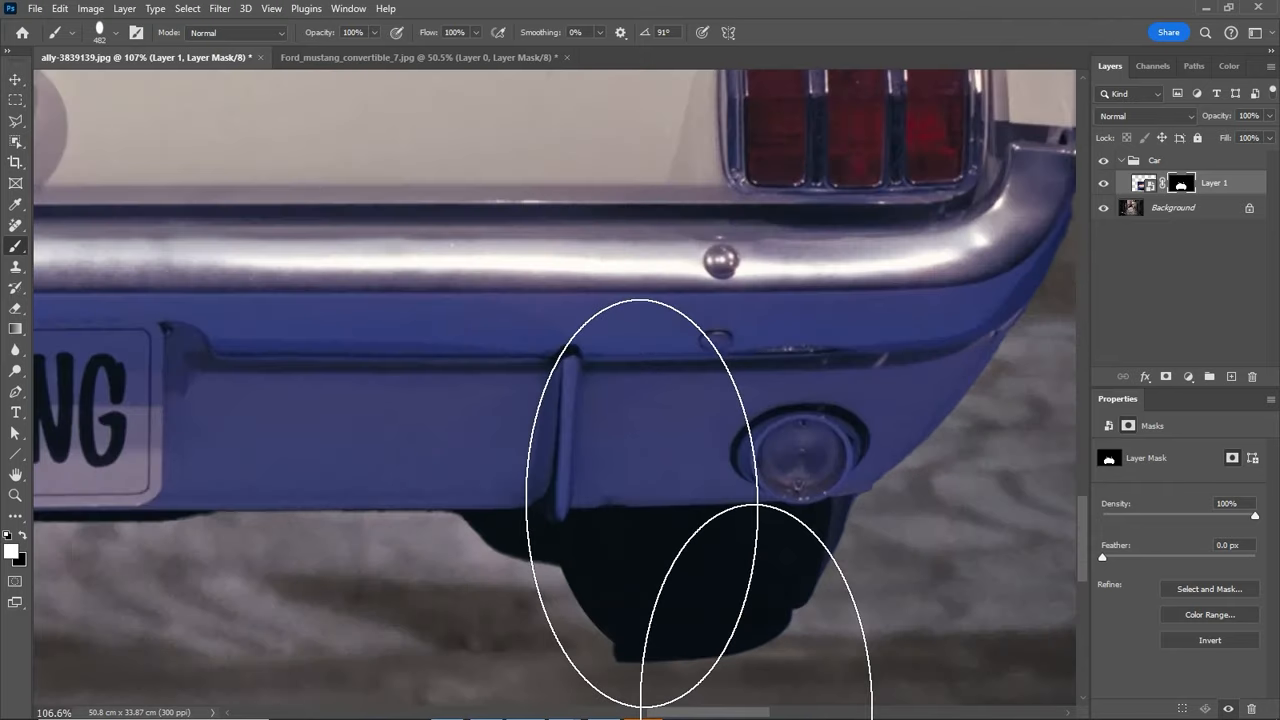
left_click_drag(491, 286, 543, 443)
mouse_move(698, 556)
left_mouse_down()
mouse_move(752, 549)
mouse_move(739, 451)
left_mouse_up()
left_click_drag(686, 561, 566, 565)
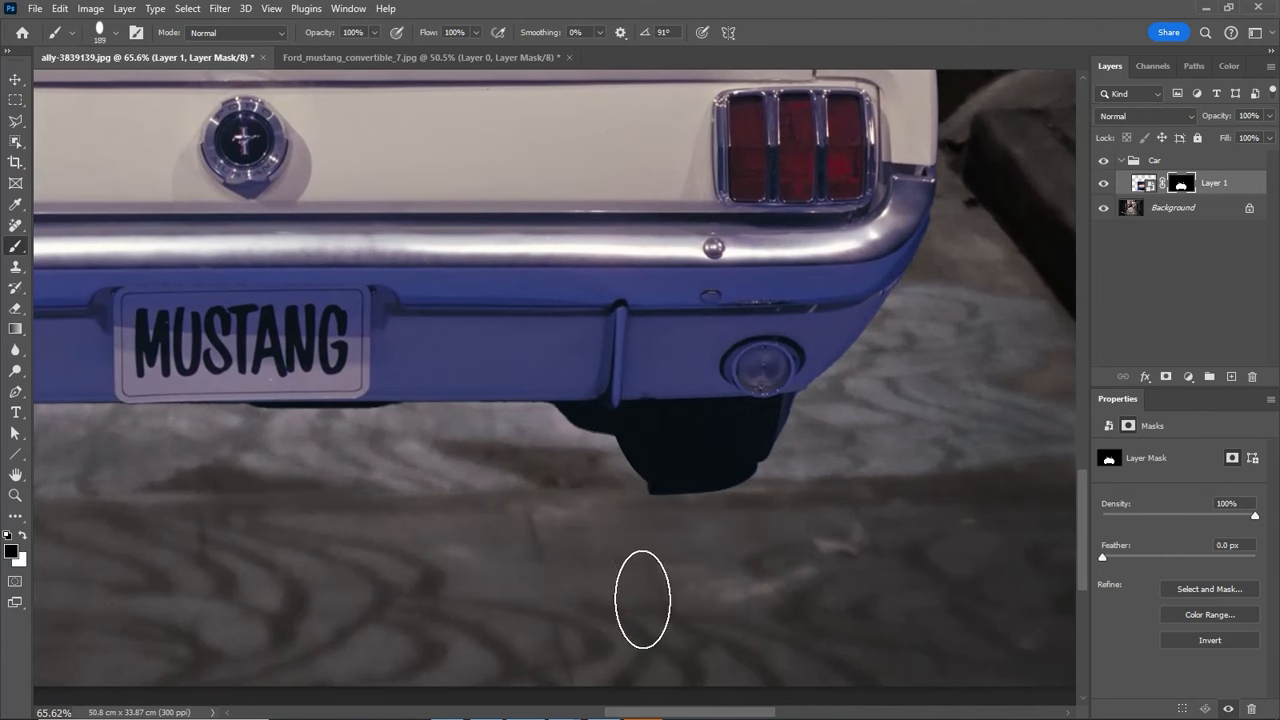
left_click_drag(690, 554, 740, 556)
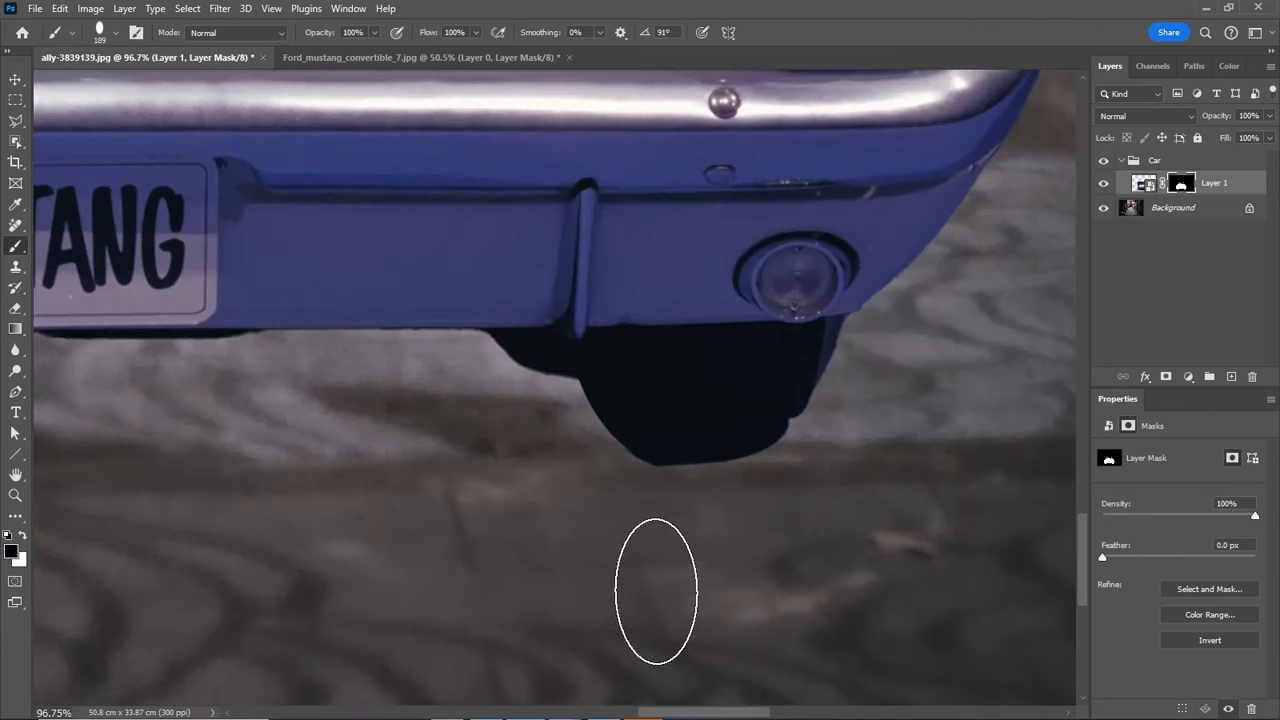
left_click_drag(829, 609, 580, 477)
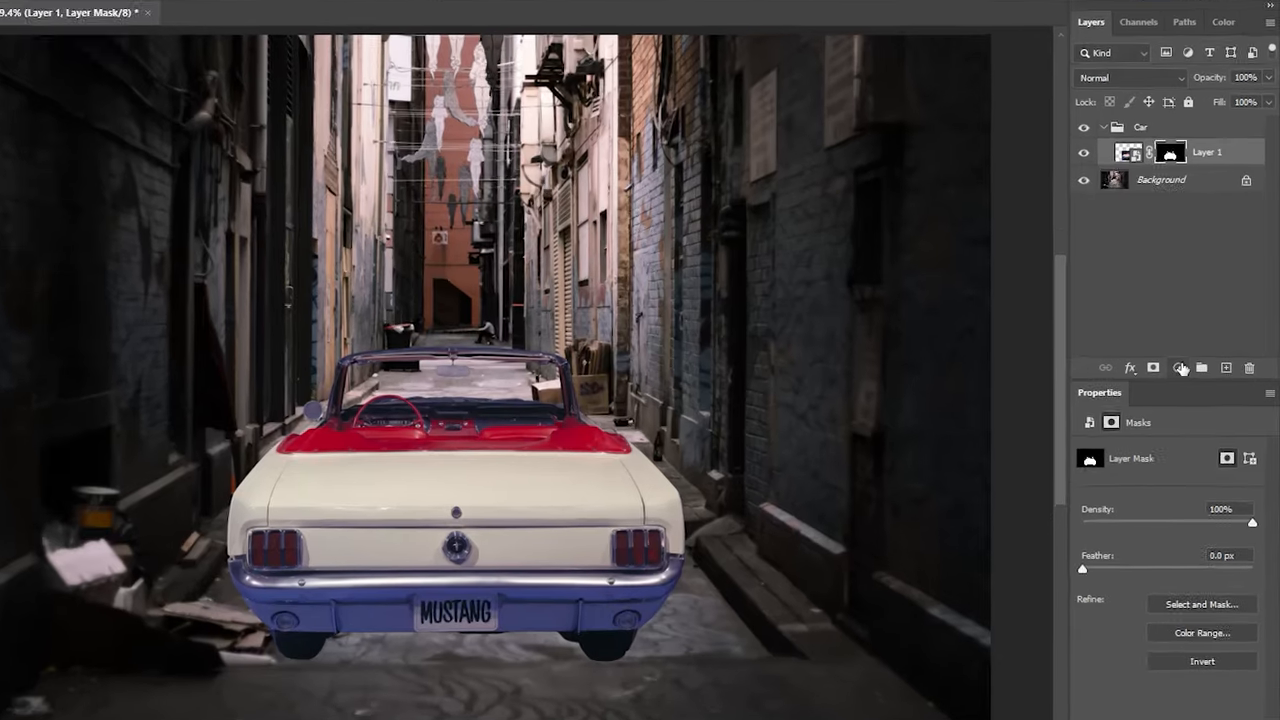
Add a Curves adjustment clipped to Layer 1, lower the white point and set a curve point at input 154, output 89 to darken the car.
left_click(1188, 377)
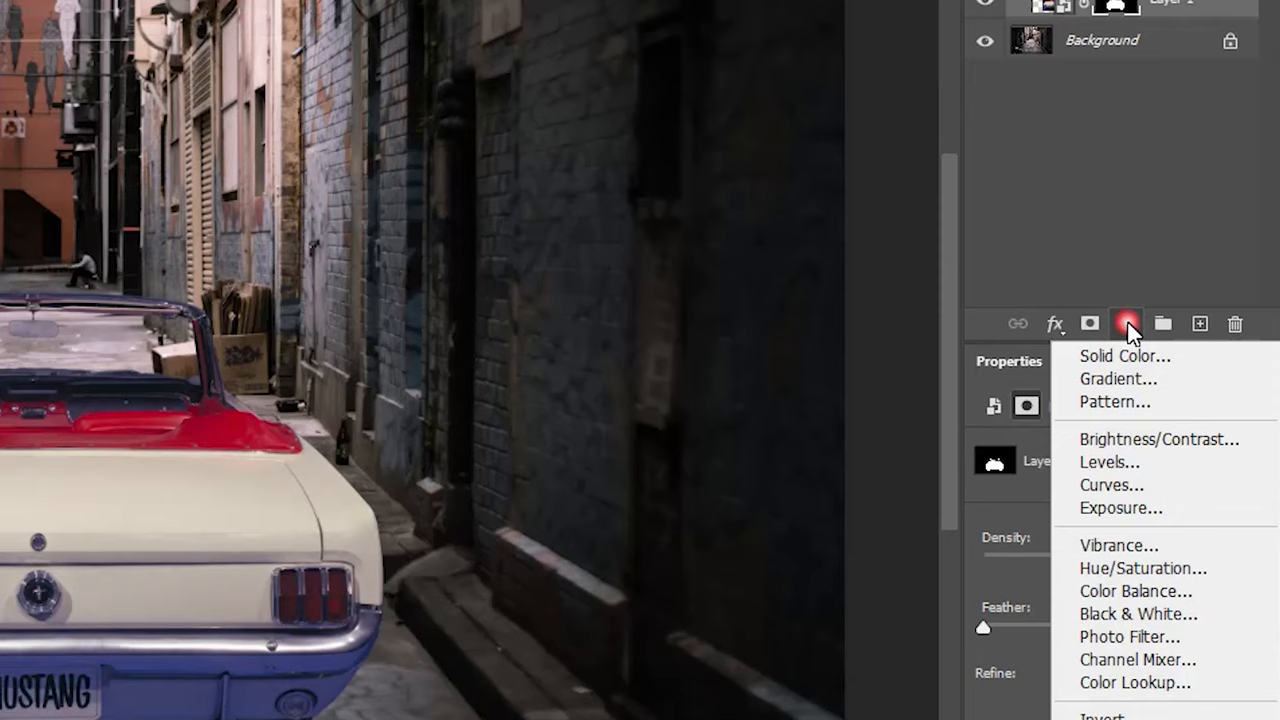
left_click(1135, 487)
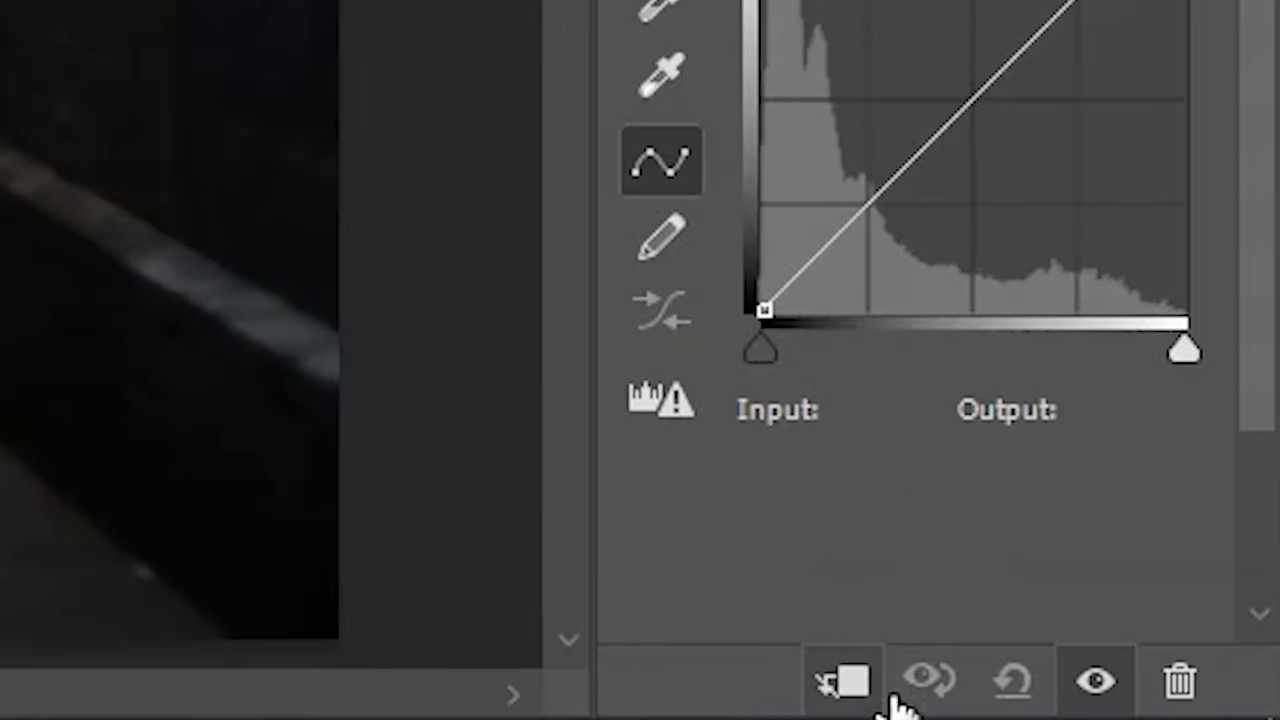
left_click(848, 684)
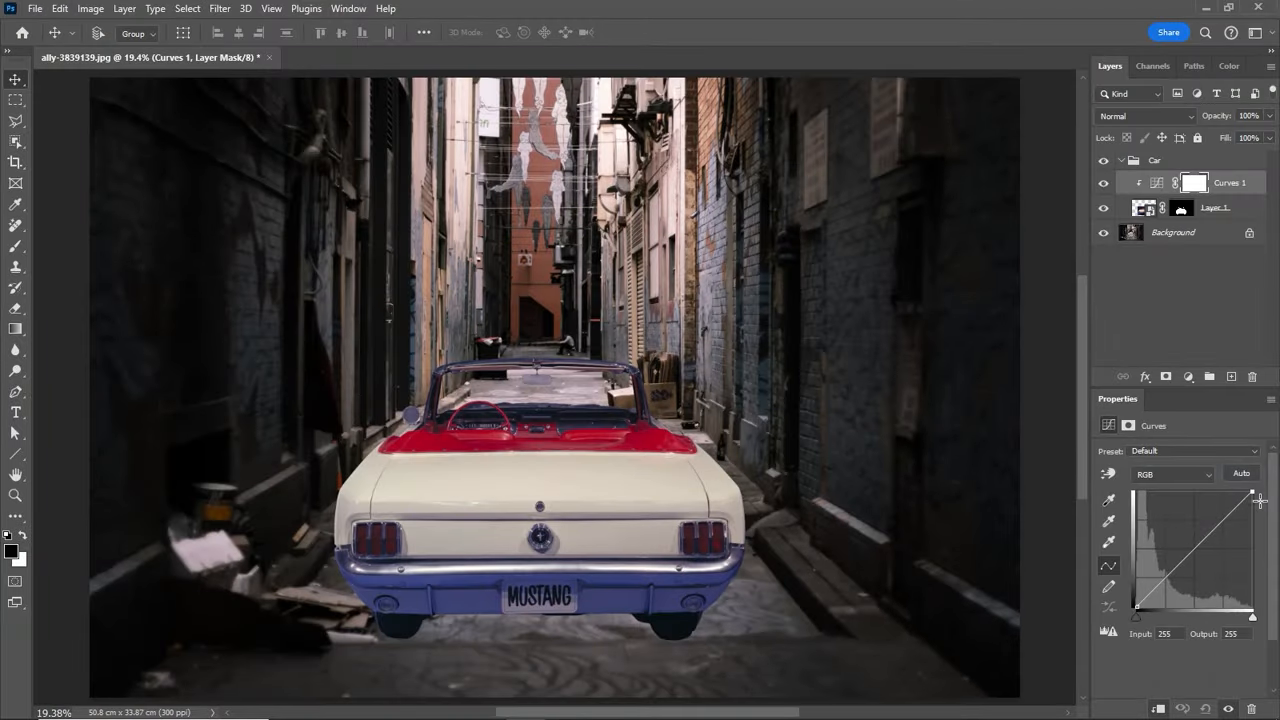
left_click_drag(1259, 500, 1212, 570)
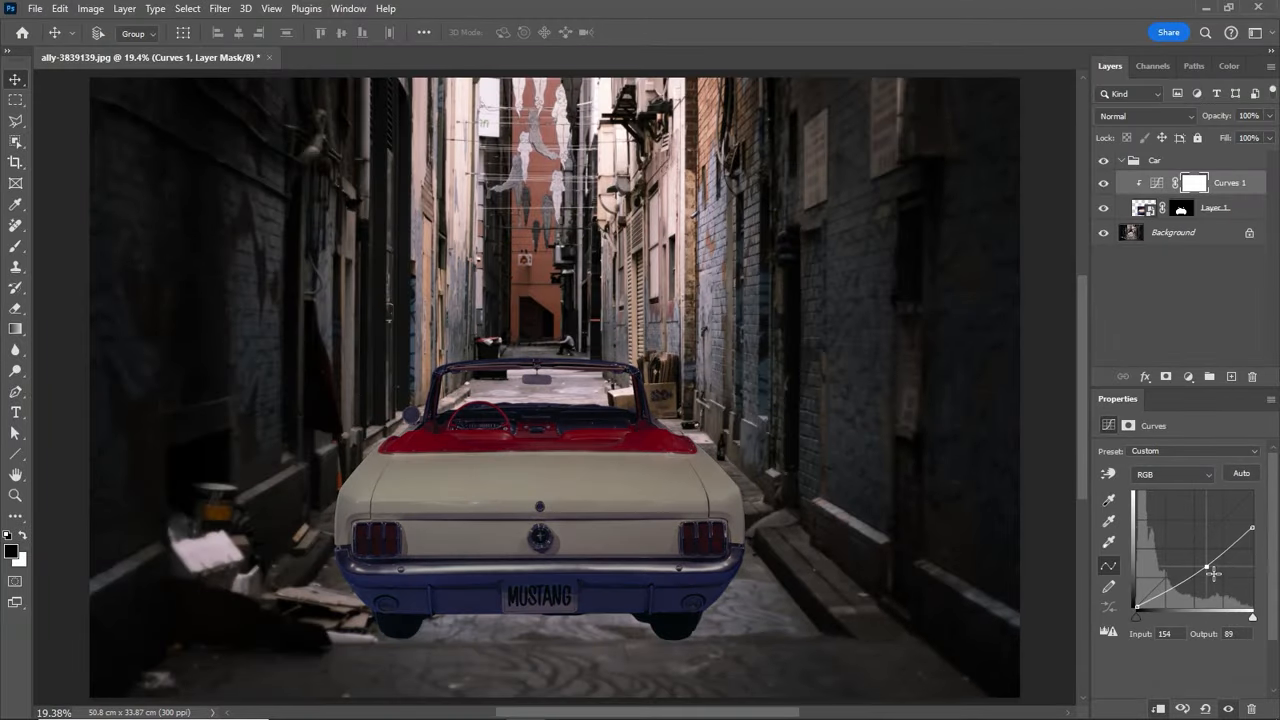
left_click_drag(498, 463, 505, 480)
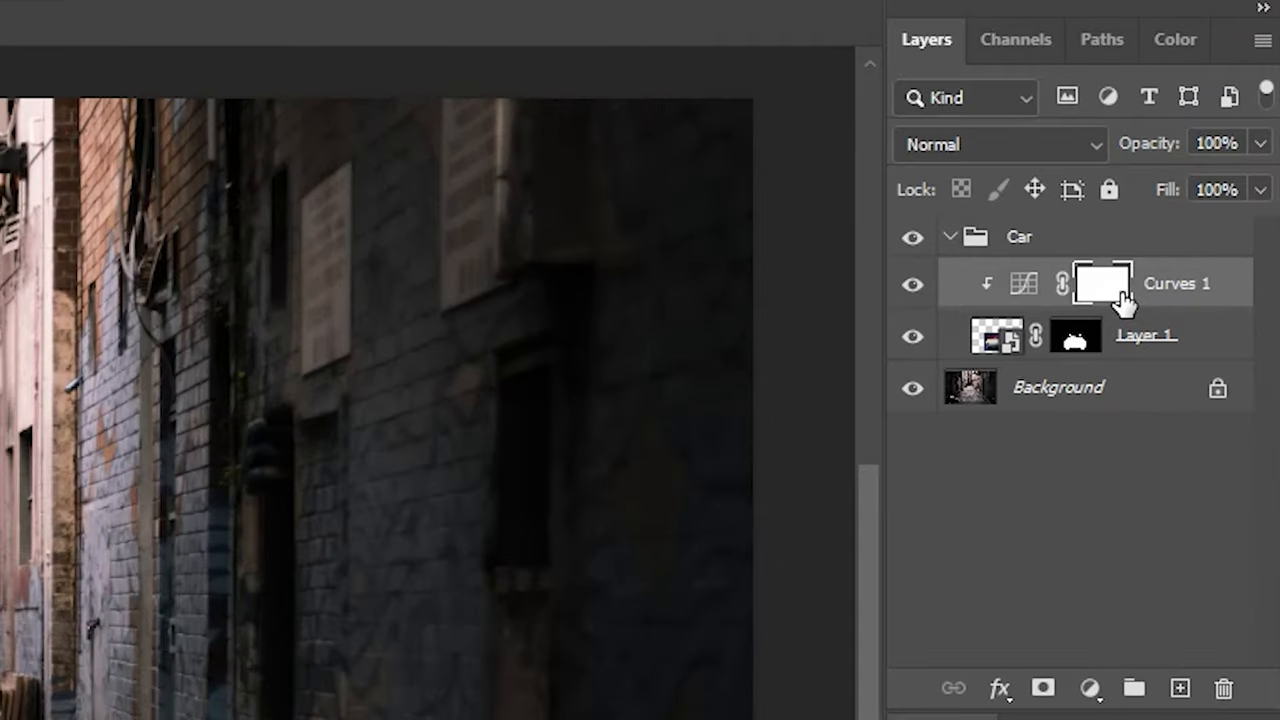
With the Curves 1 mask active, outline a thin vertical strip over the car's right side using the Polygonal Lasso.
left_click(1118, 290)
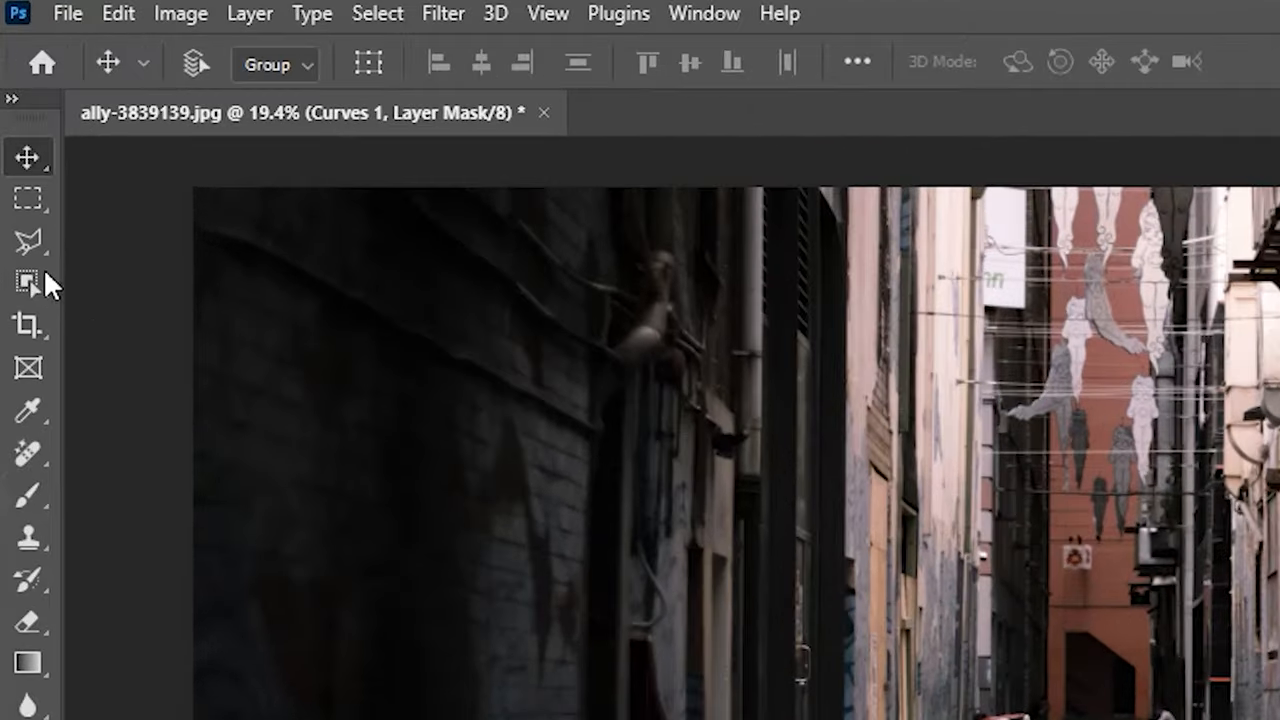
left_click(29, 247)
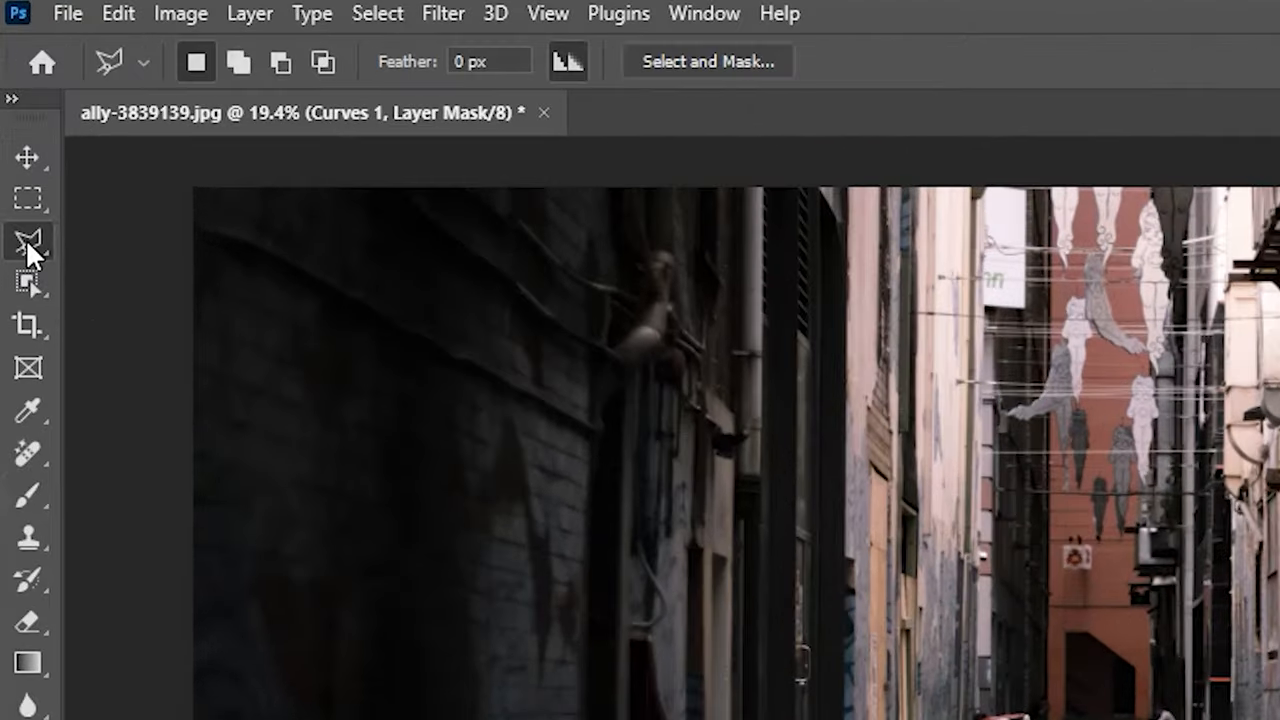
left_click(103, 272)
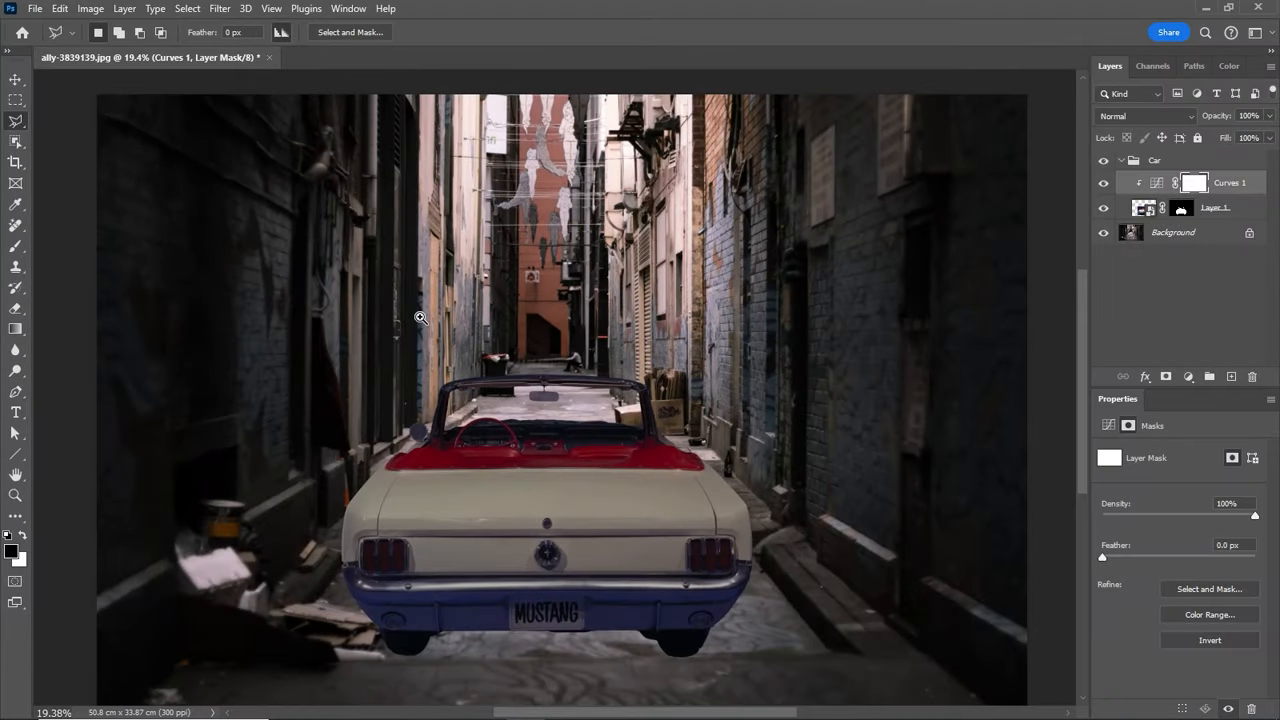
scroll(410, 315, "down", 1)
scroll(410, 320, "up", 1)
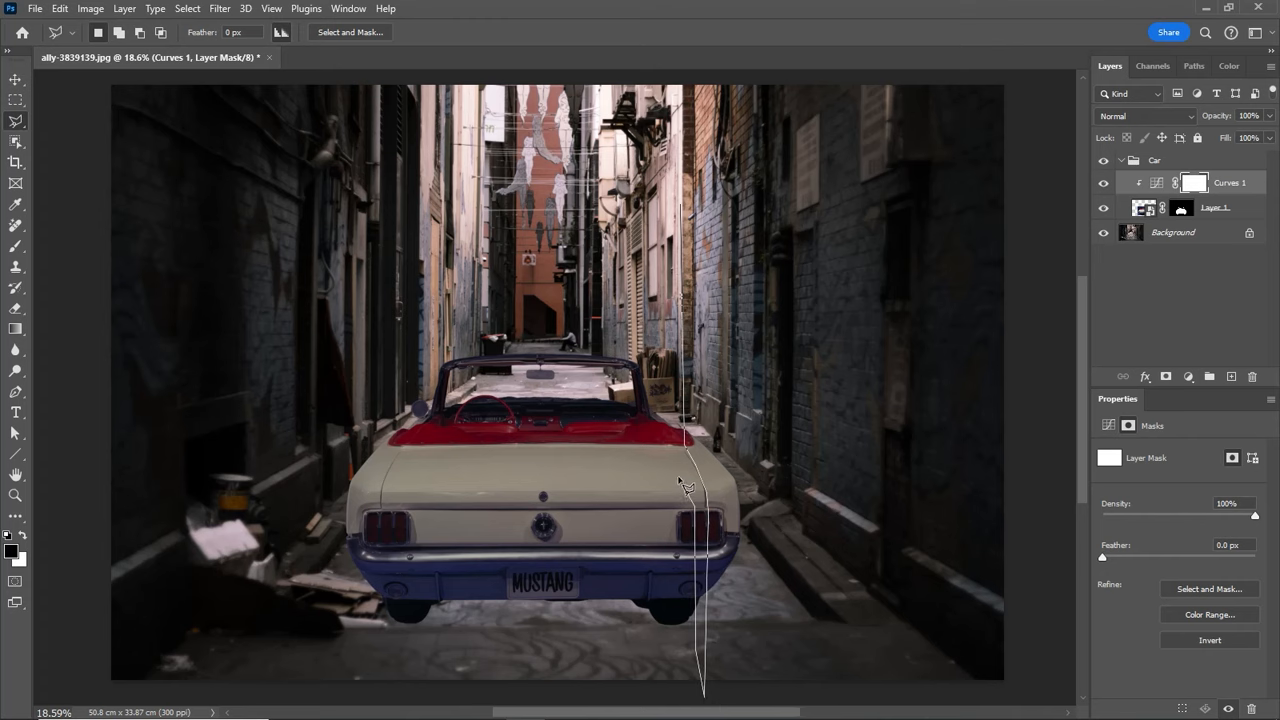
left_click(677, 222)
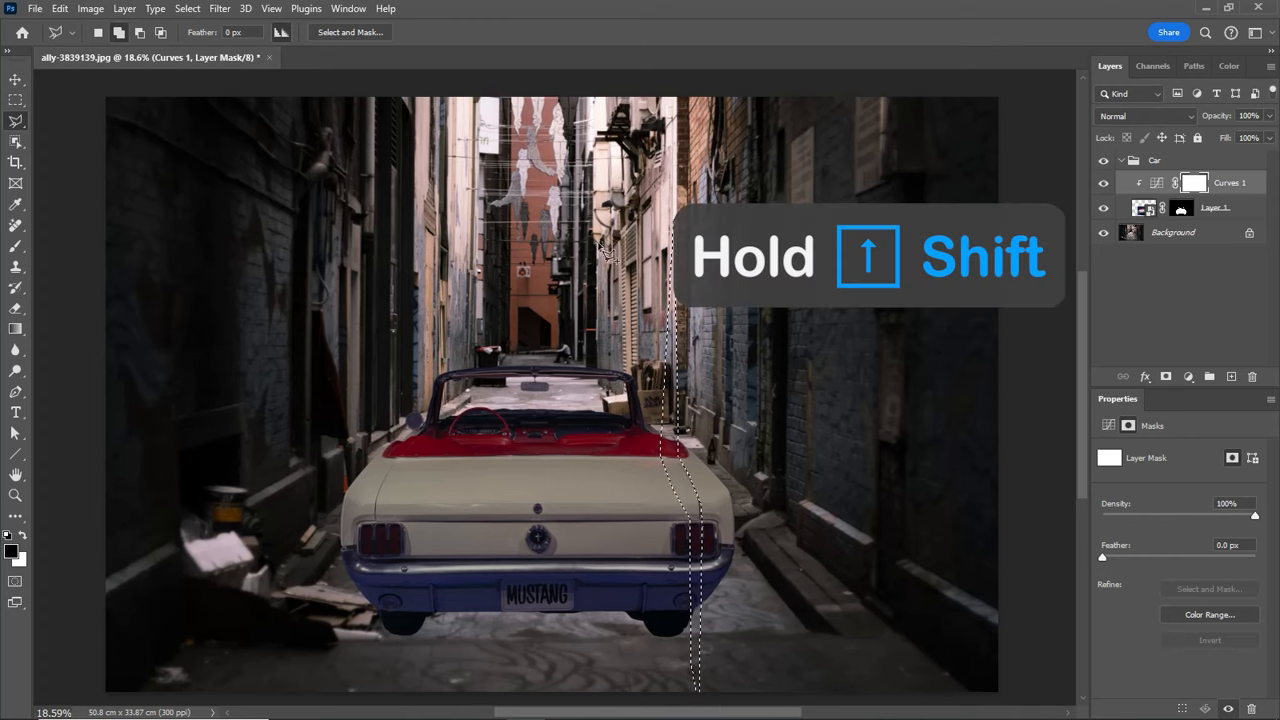
Add more tapering vertical strips across the middle and left side of the car to the existing Polygonal Lasso selection.
left_click(624, 187, "shift")
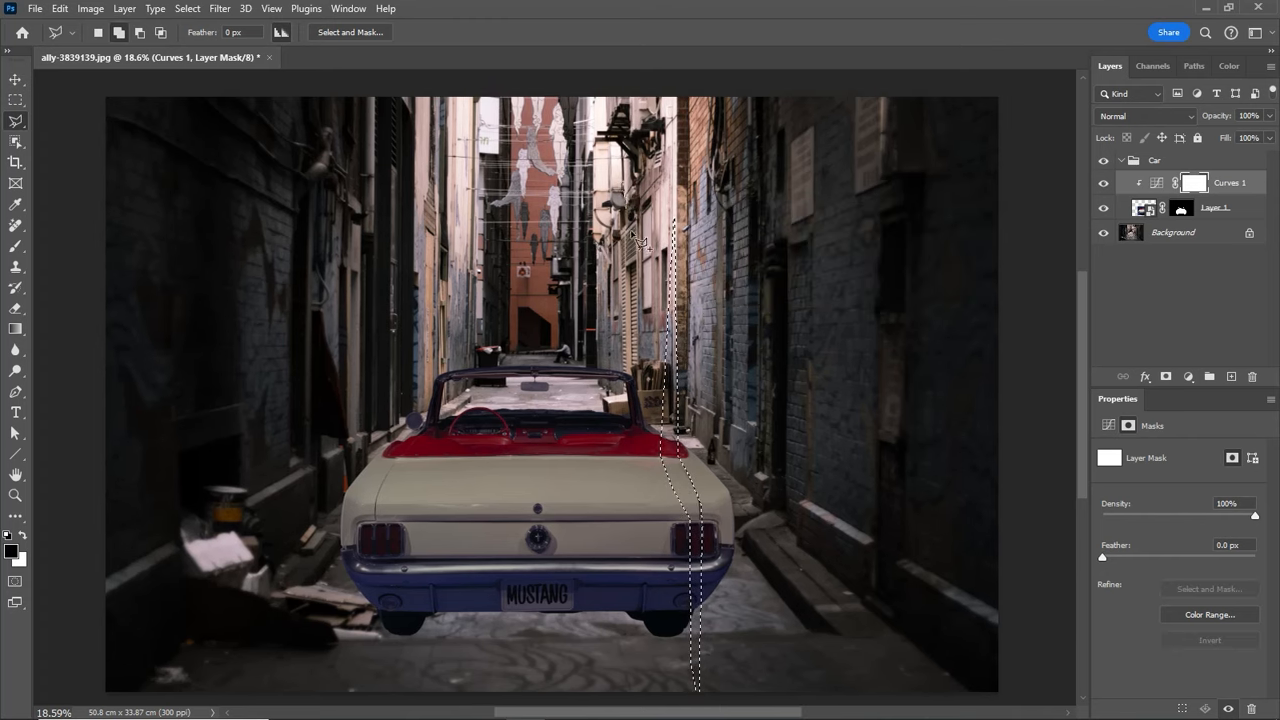
left_click(626, 175)
scroll(630, 192, "down", 1)
left_click(516, 149, "shift")
left_click(529, 416)
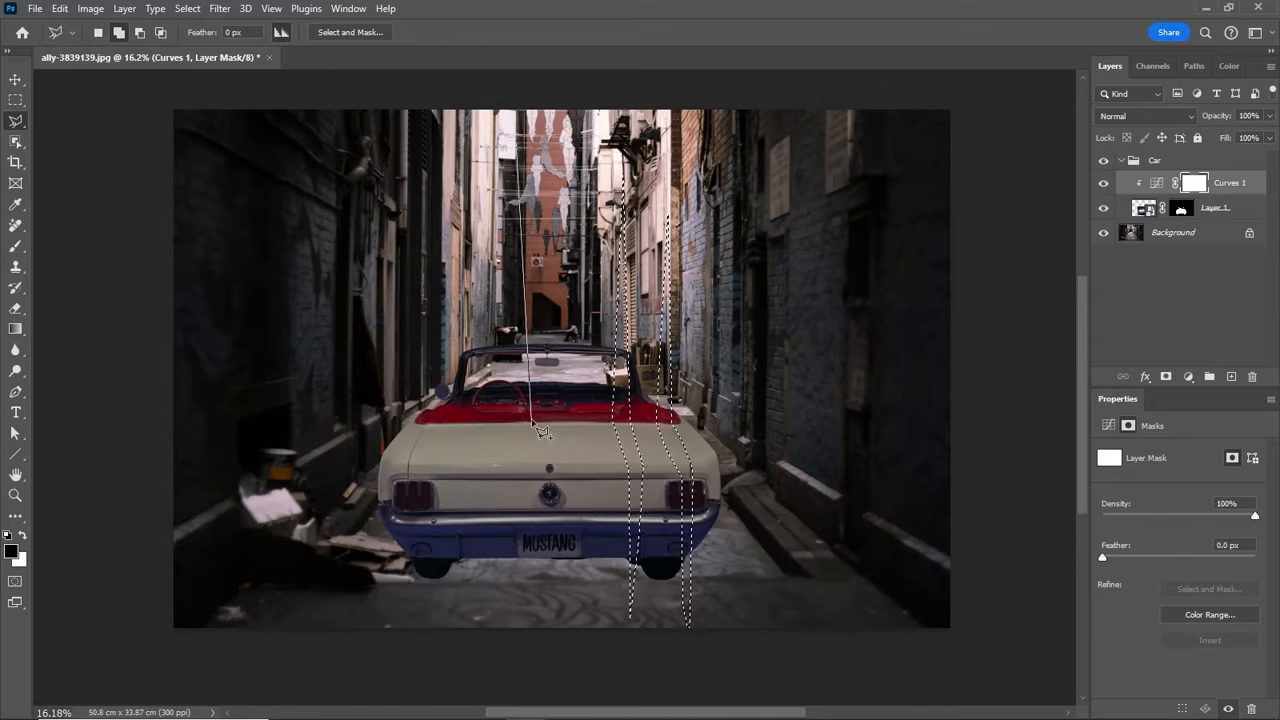
left_click(511, 574)
left_click(491, 418)
left_click(516, 149)
left_click(545, 429, "shift")
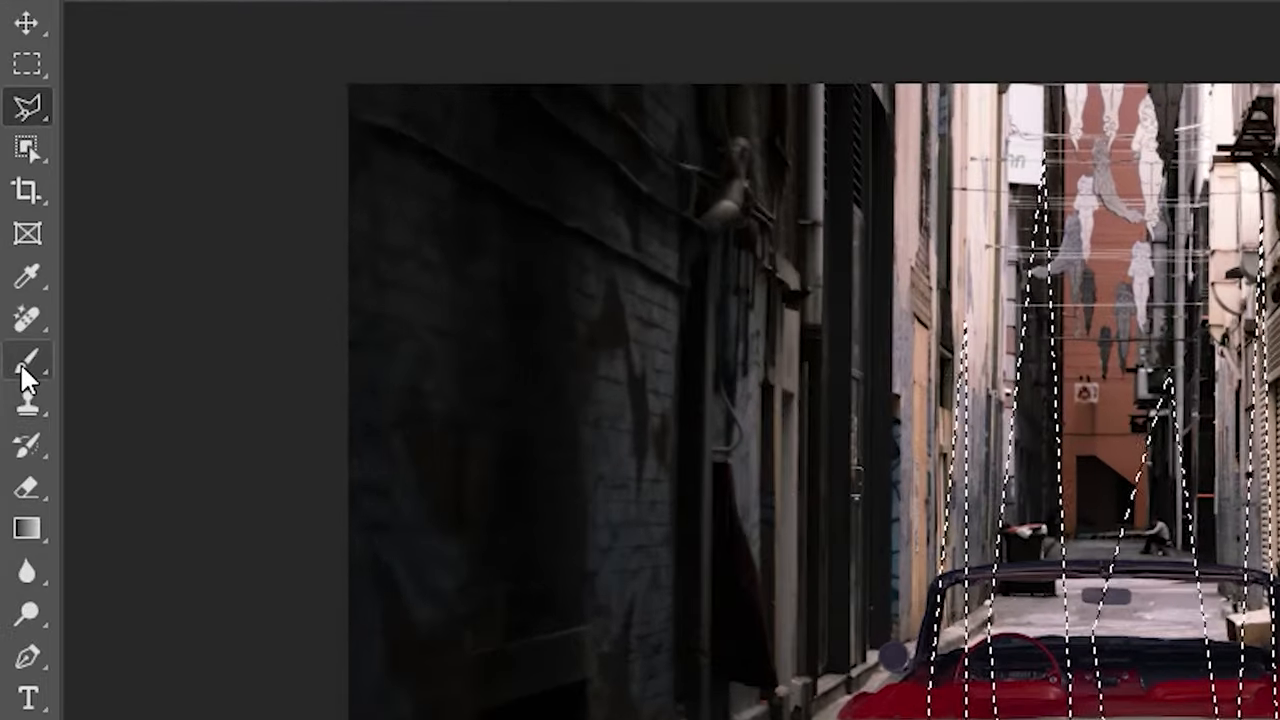
Paint black over the selected strips on the Curves 1 mask with a 614 px soft brush at 12% flow to create light streaks.
right_click(22, 364)
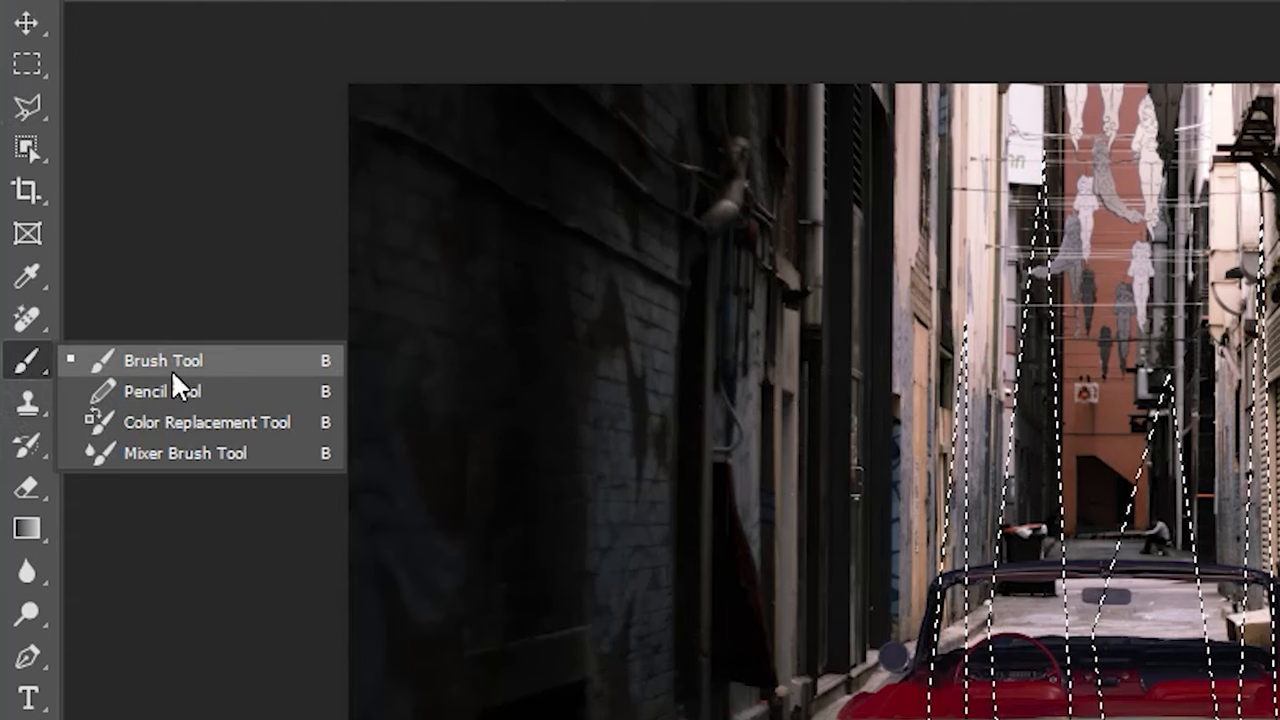
left_click(207, 361)
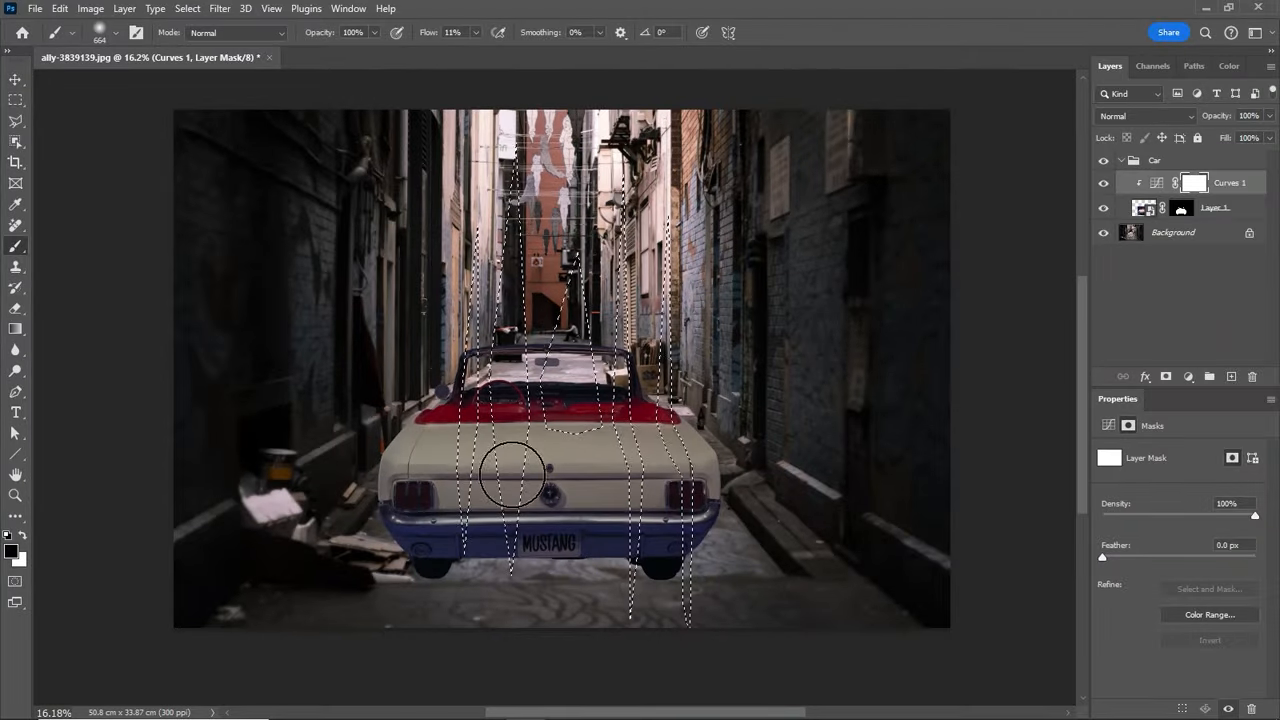
right_click(476, 448, "alt")
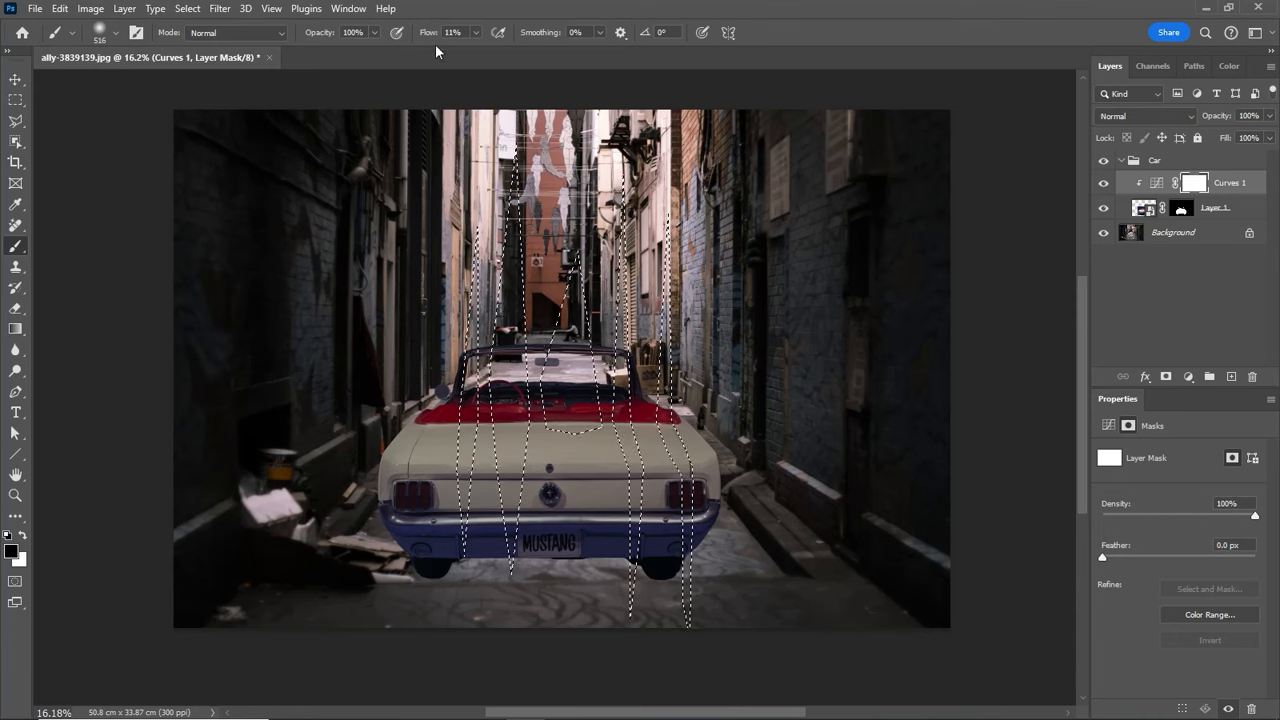
left_click_drag(428, 33, 440, 38)
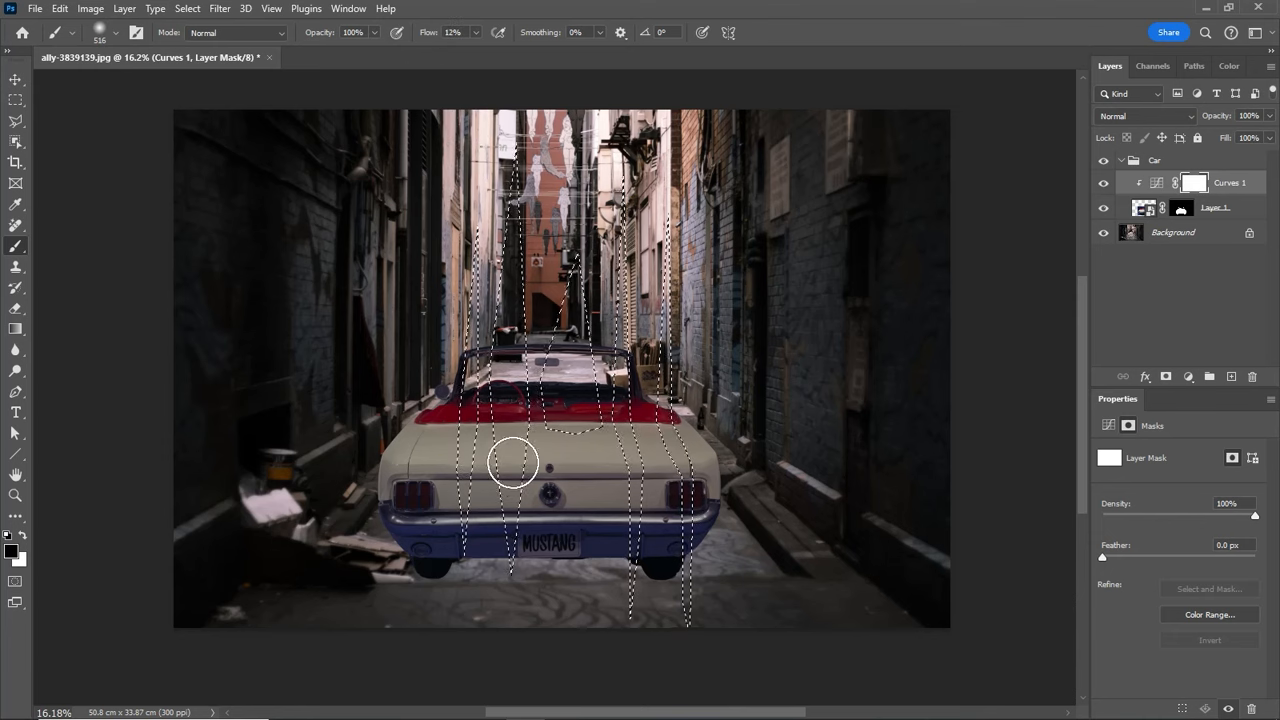
right_click(495, 449, "alt")
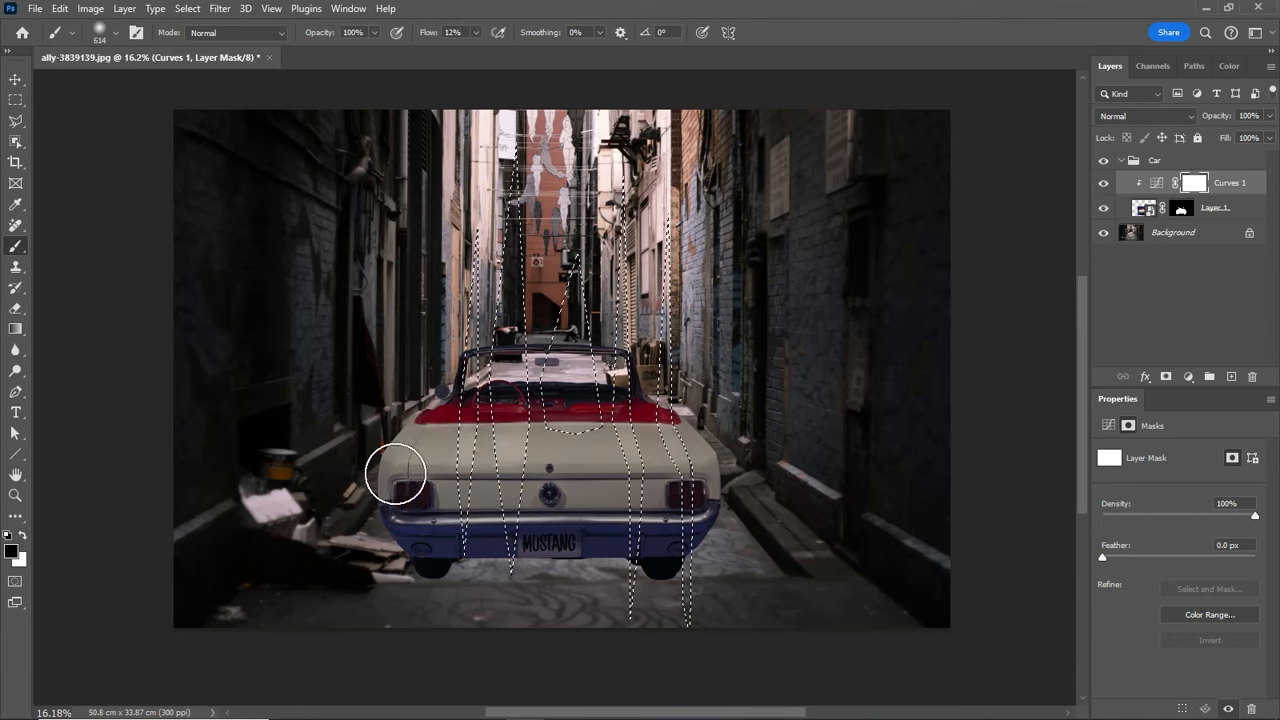
left_click_drag(395, 474, 874, 449)
mouse_move(783, 457)
left_mouse_down()
mouse_move(308, 503)
mouse_move(179, 480)
left_mouse_up()
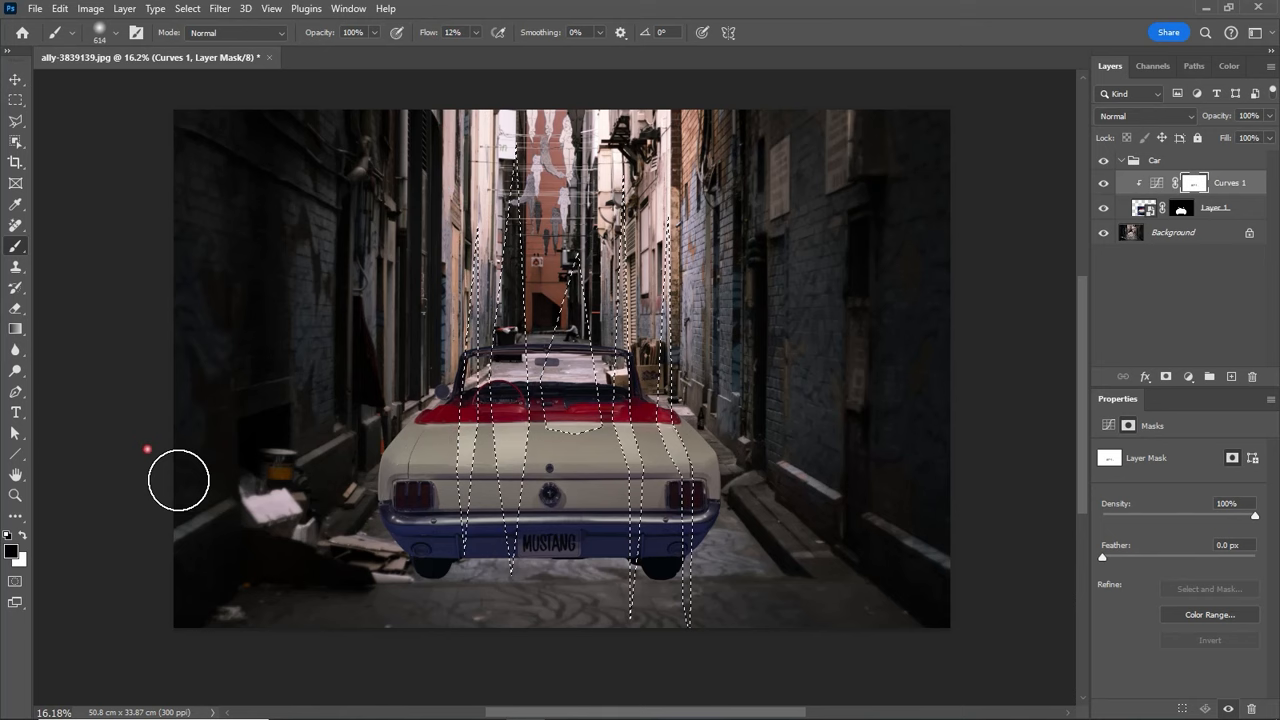
Deselect the strips and feather the Curves 1 mask to soften the light streaks on the trunk.
key("ctrl+d")
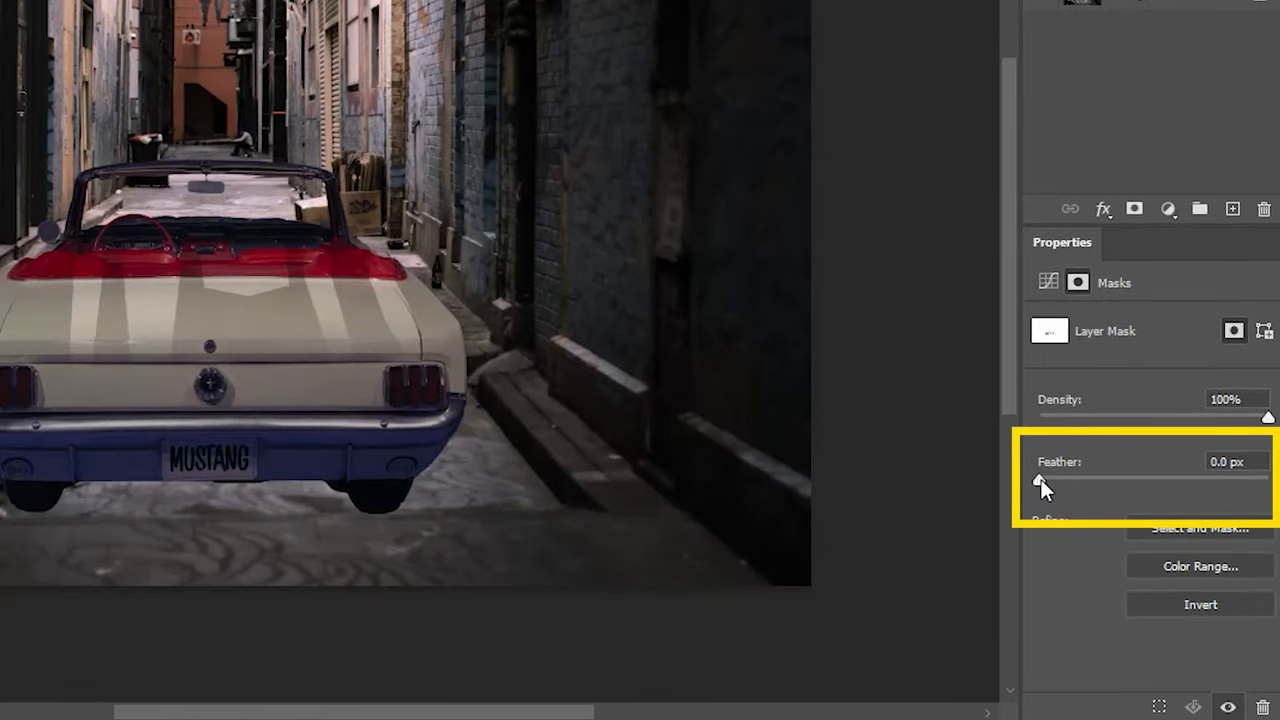
left_click_drag(1041, 479, 1168, 478)
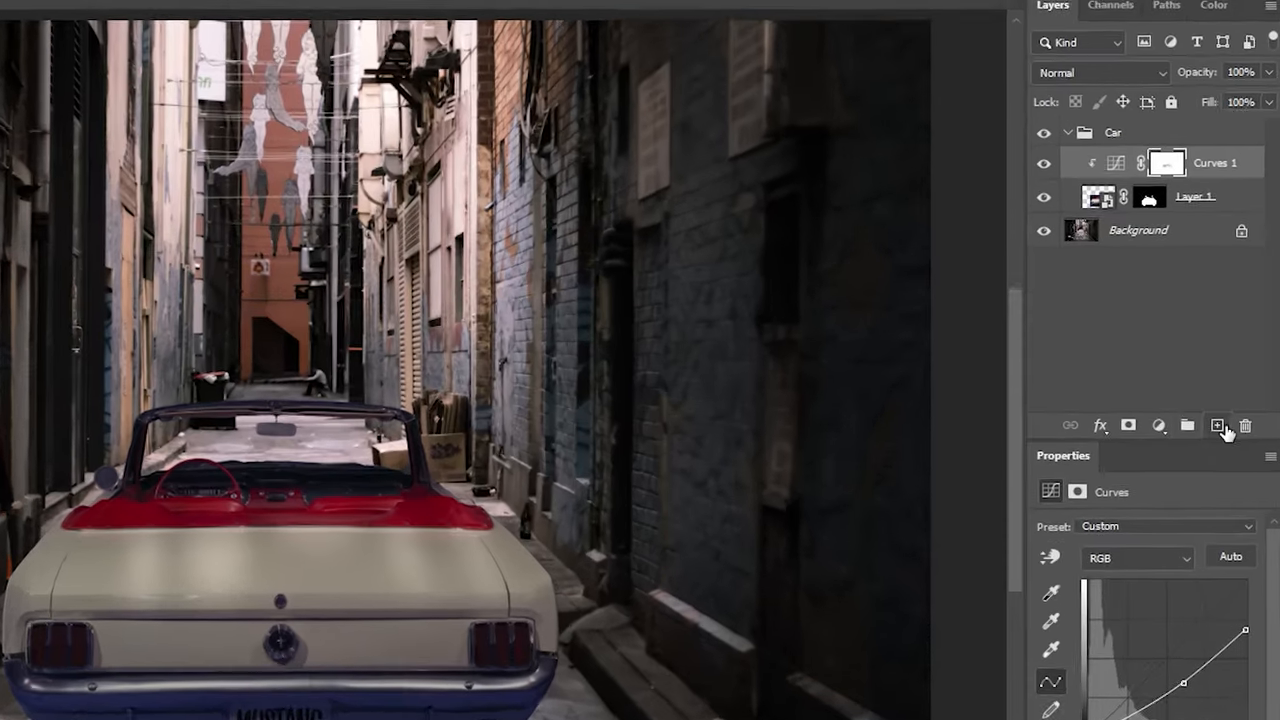
Add a new layer above Curves 1, clip it to the car and set its blend mode to Color.
left_click(1231, 376)
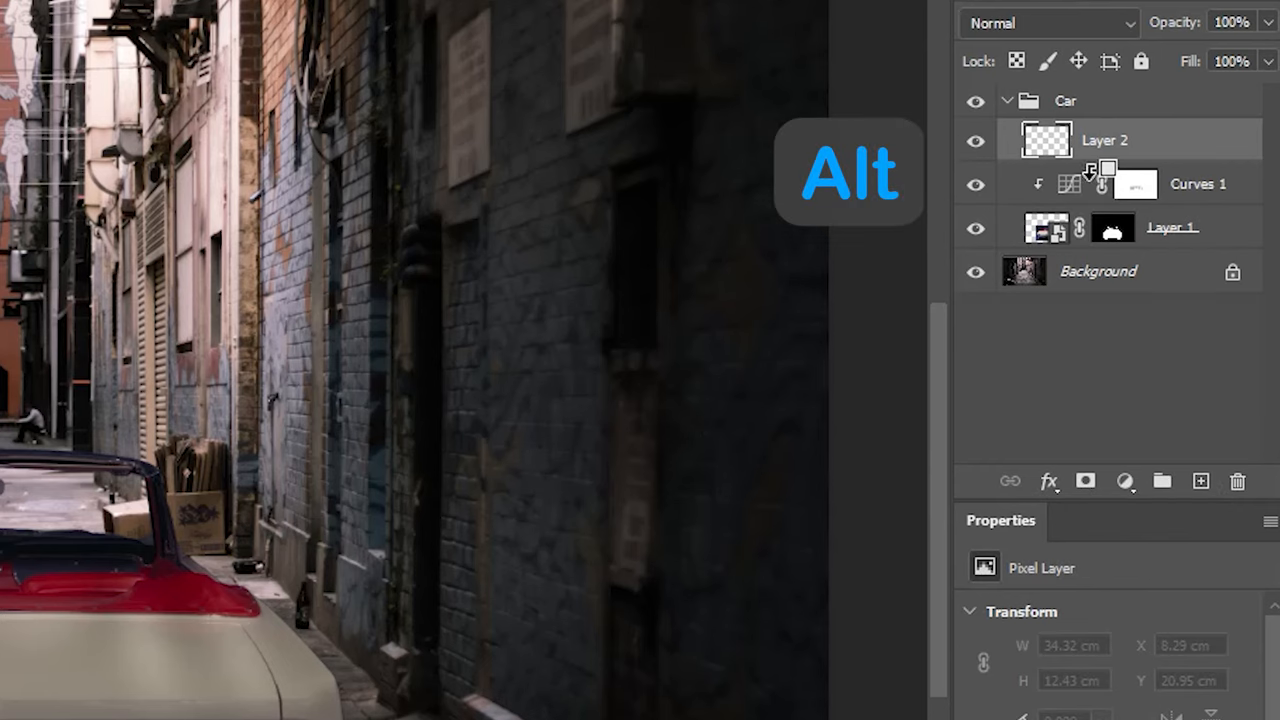
left_click(1092, 168, "alt")
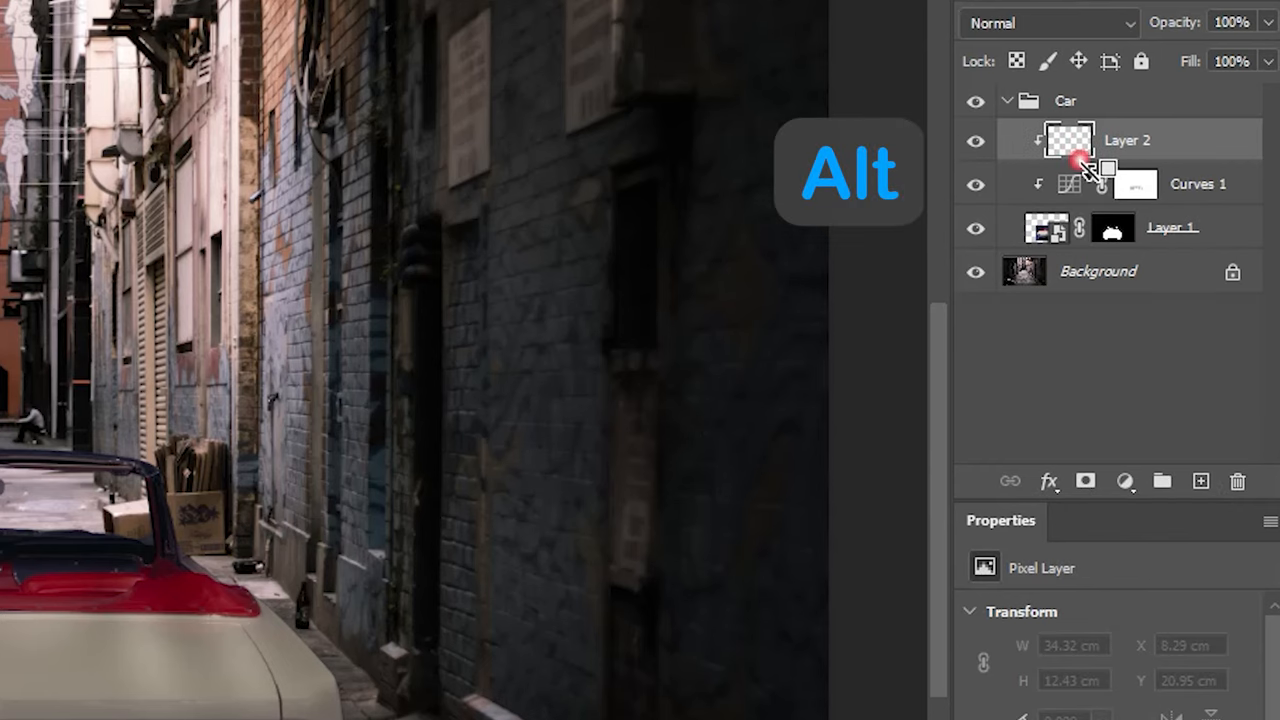
left_click(1006, 32)
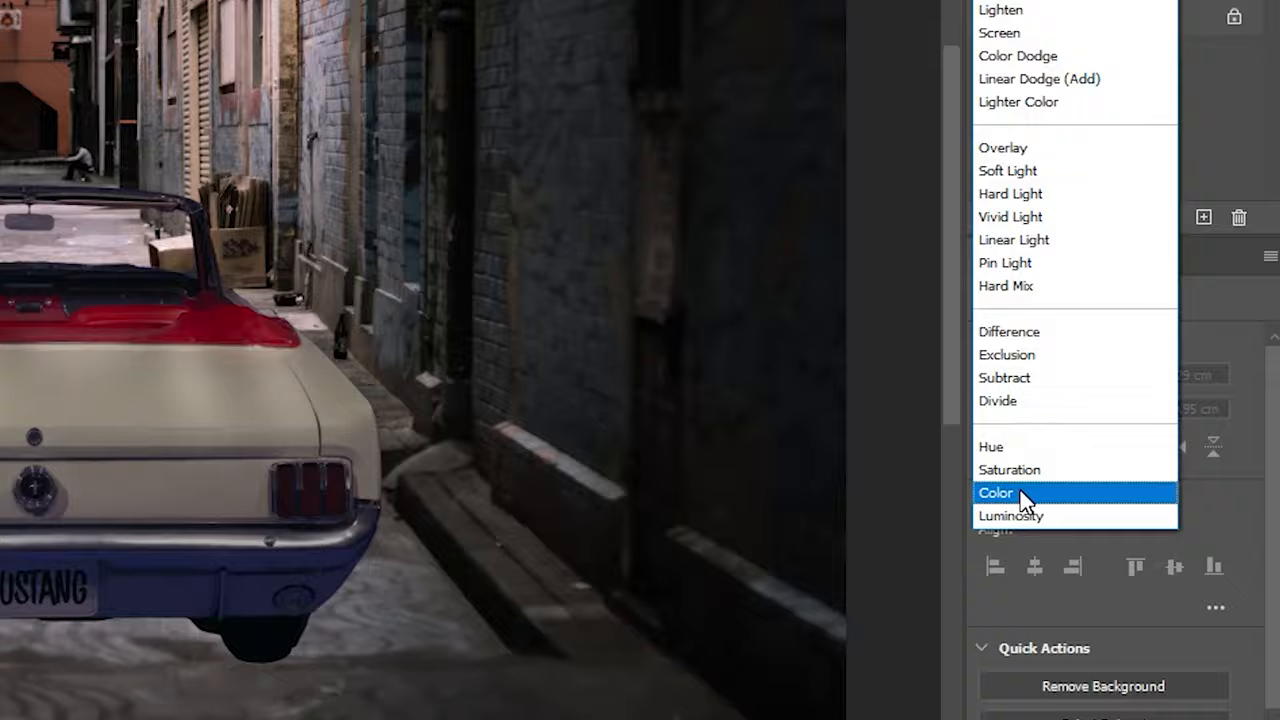
left_click(1012, 489)
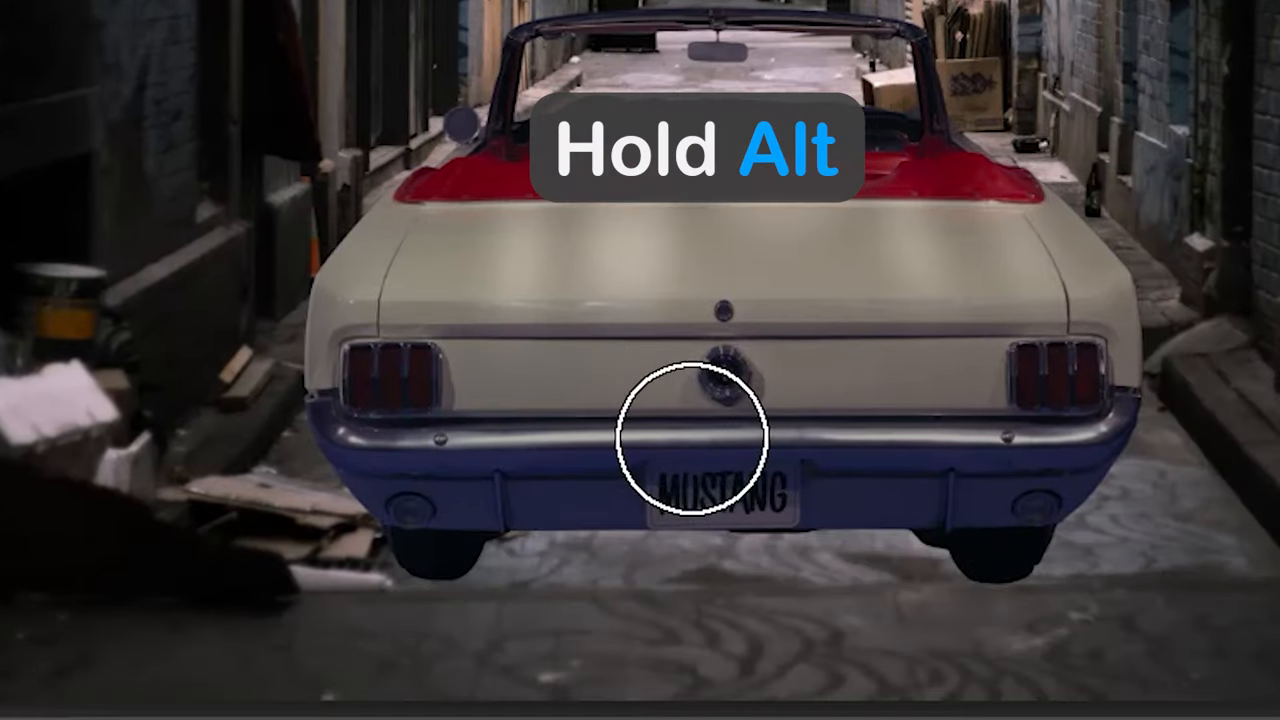
Paint a sampled grey over the car's blue bumper on the clipped Color-mode layer at 14% flow, and rename the layer "color".
key("alt")
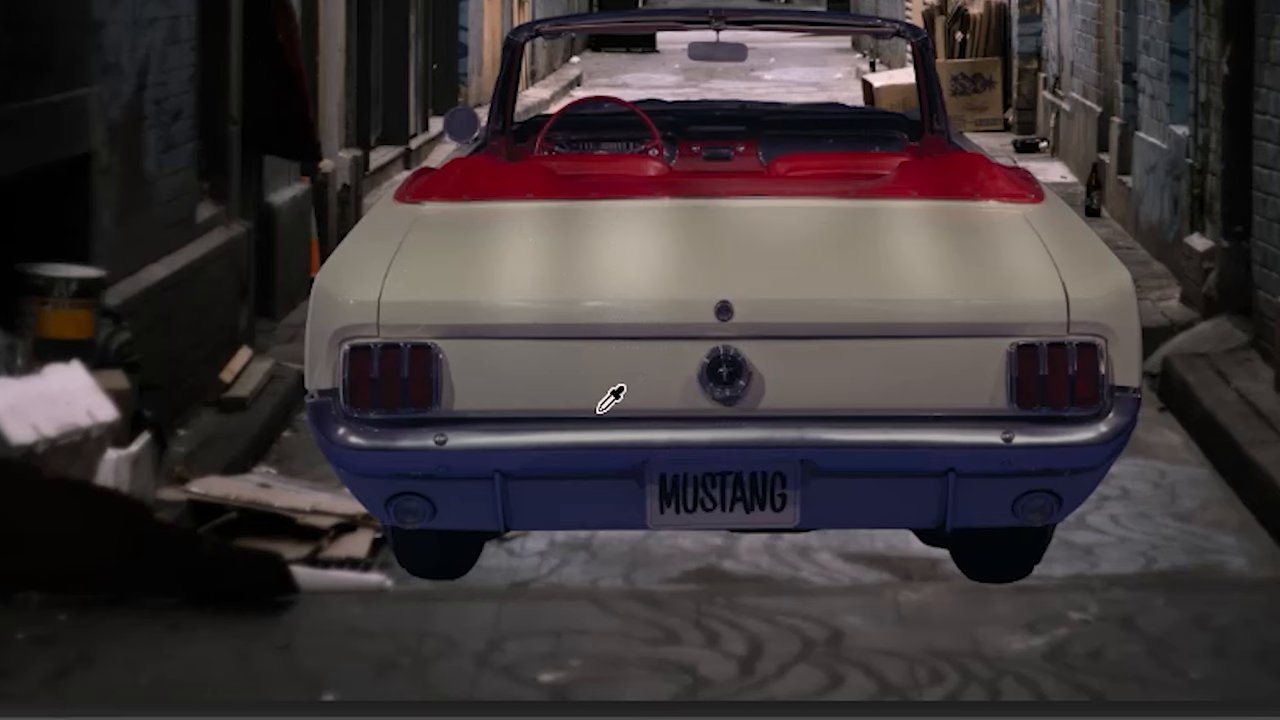
left_click_drag(594, 382, 481, 386)
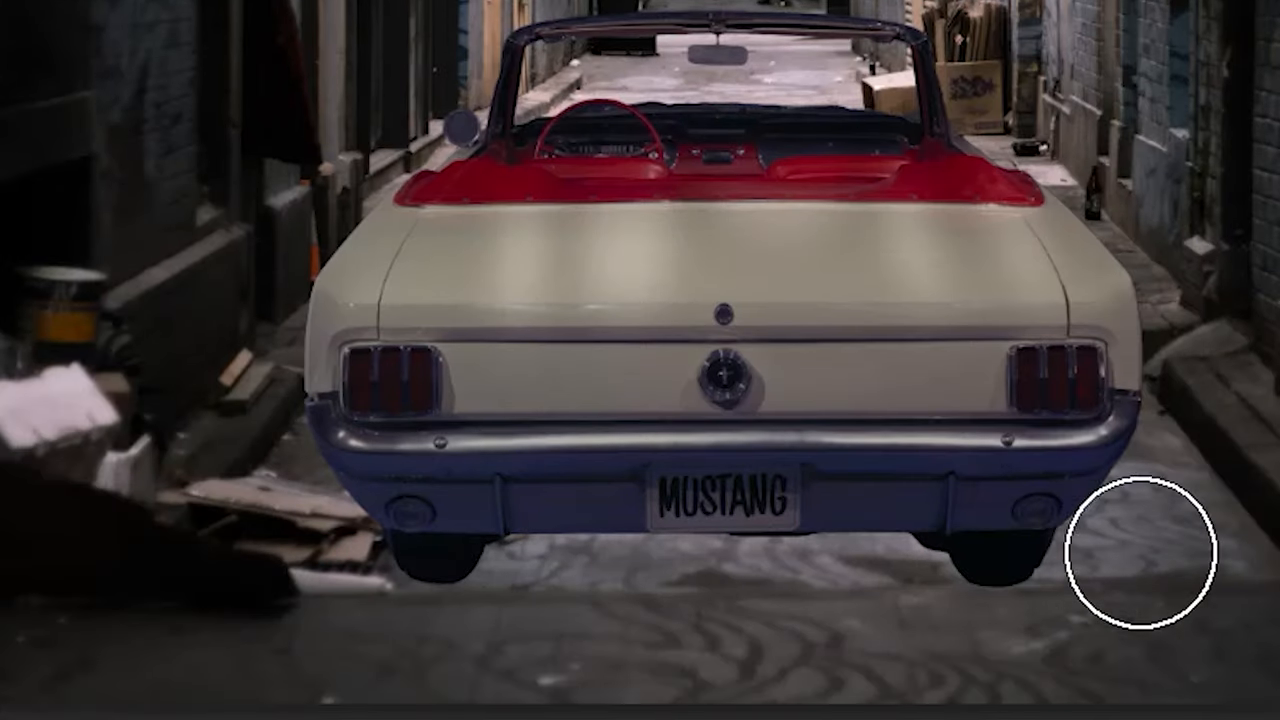
mouse_move(1146, 540)
left_mouse_down()
mouse_move(919, 565)
mouse_move(476, 538)
mouse_move(402, 508)
mouse_move(302, 426)
mouse_move(254, 416)
left_mouse_up()
key("v")
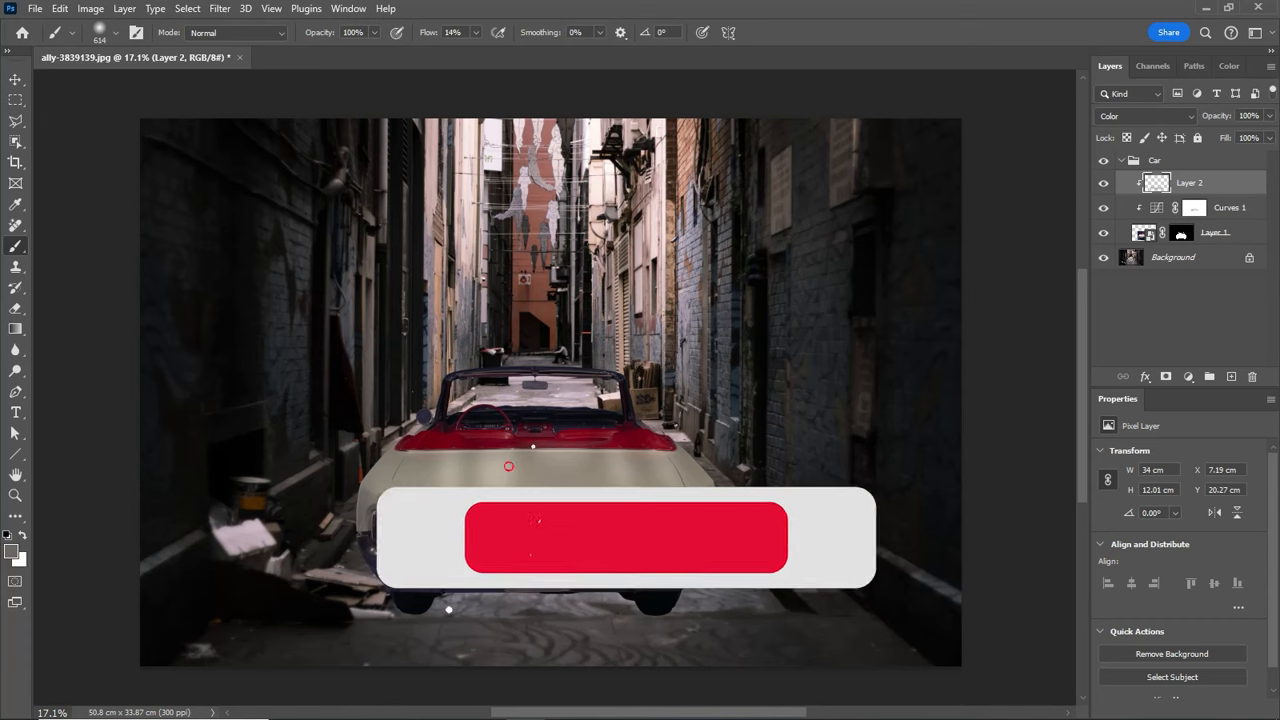
double_click(1190, 185)
type("color")
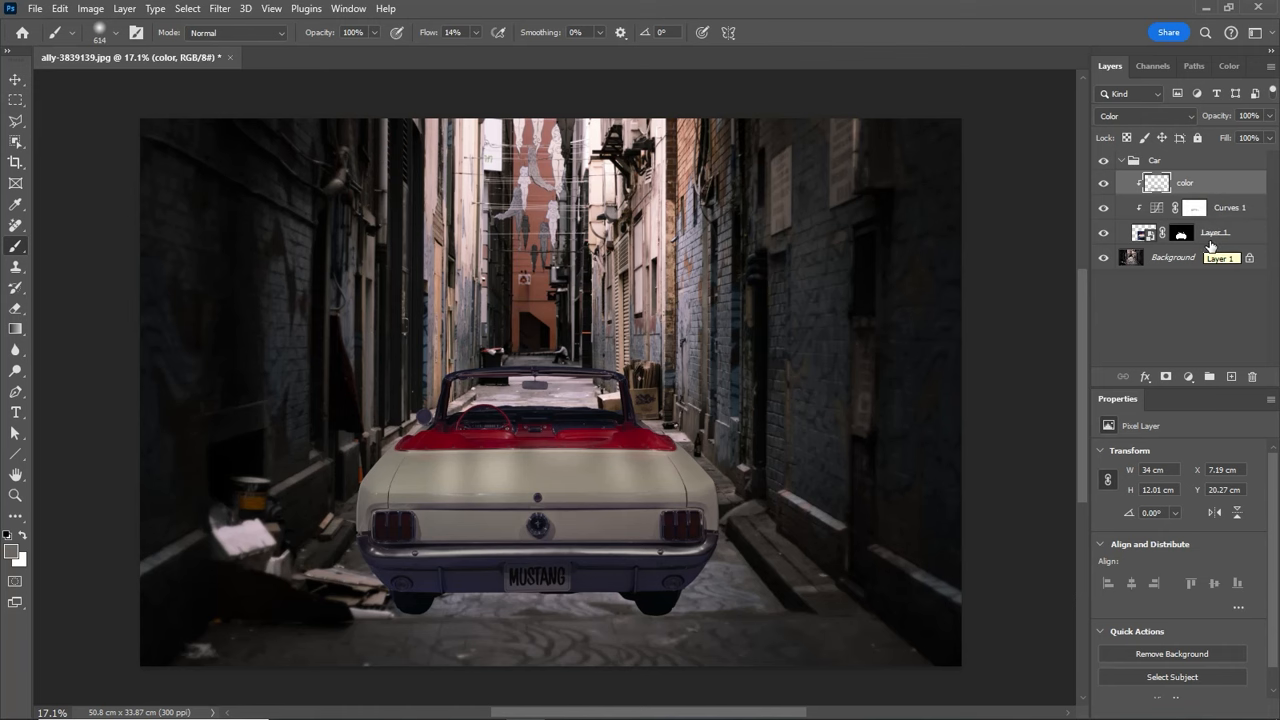
Add a new layer directly below Layer 1 and name it "Shadow".
left_click(1216, 236)
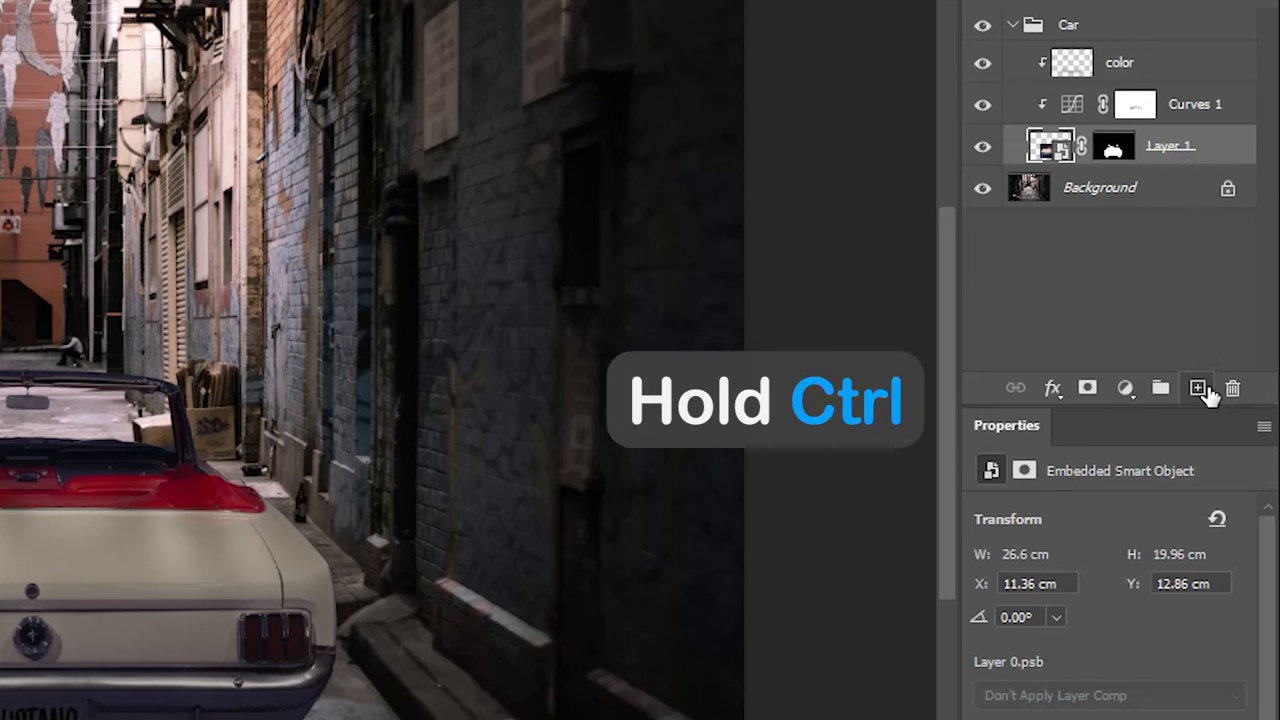
left_click(1199, 389, "ctrl")
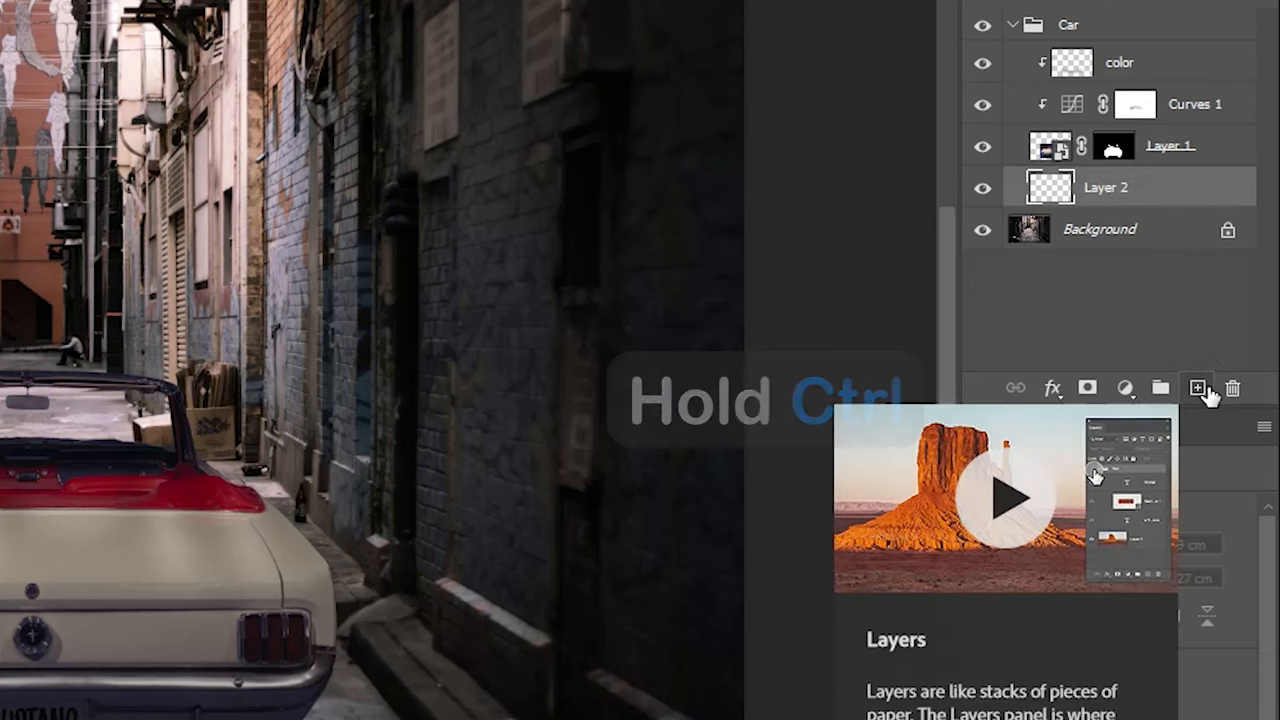
type("Shadow")
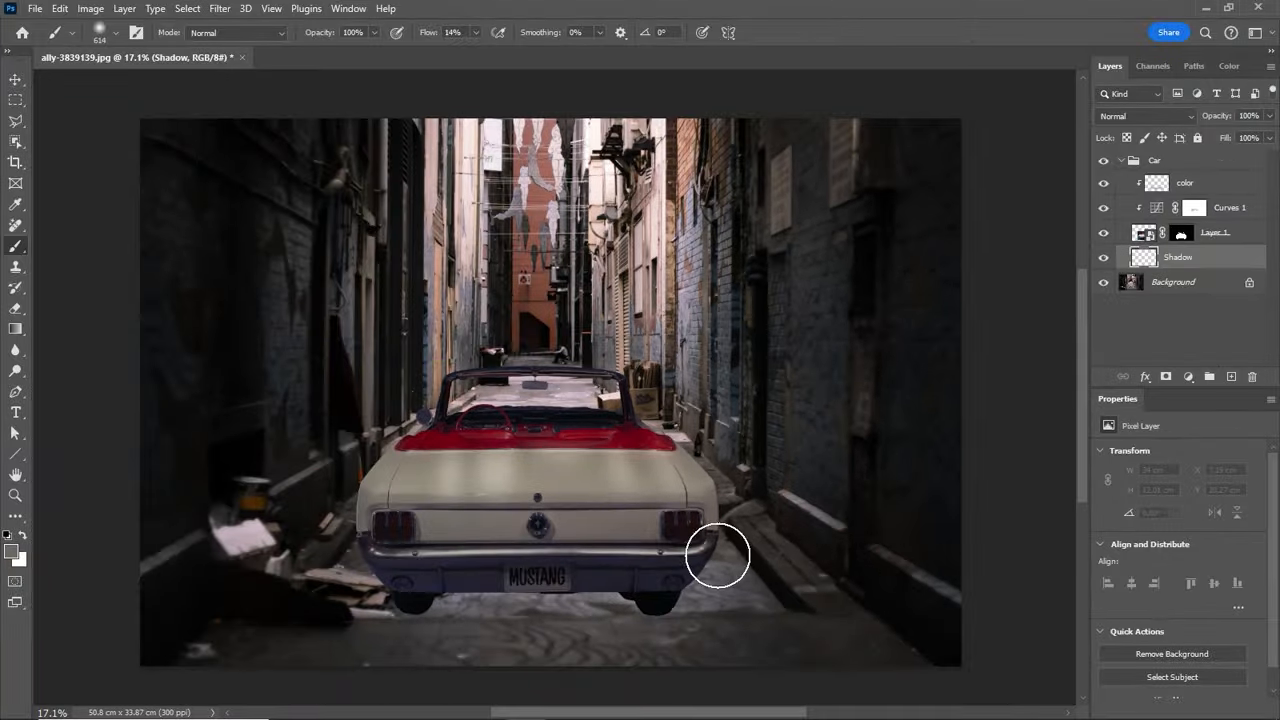
Flatten the Soft Round Pressure Size brush tip into a thin horizontal ellipse and resize it to 393 px.
left_click_drag(420, 656, 492, 624)
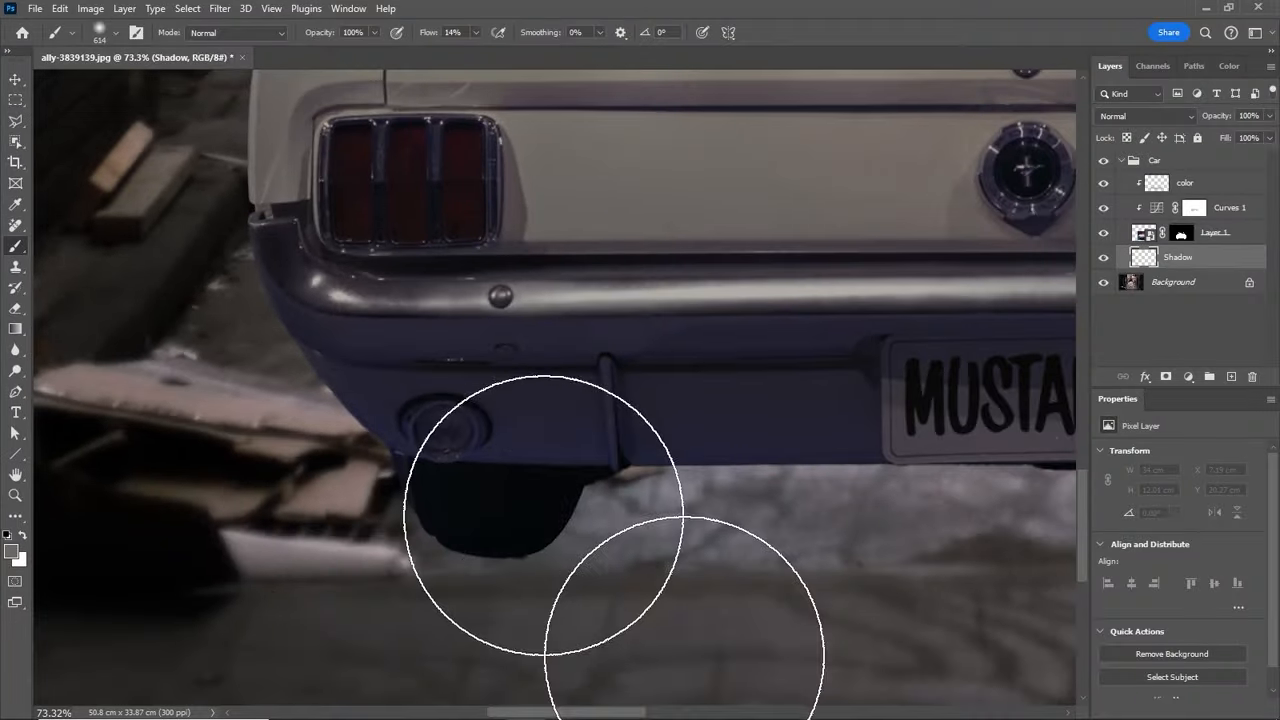
right_click(513, 514)
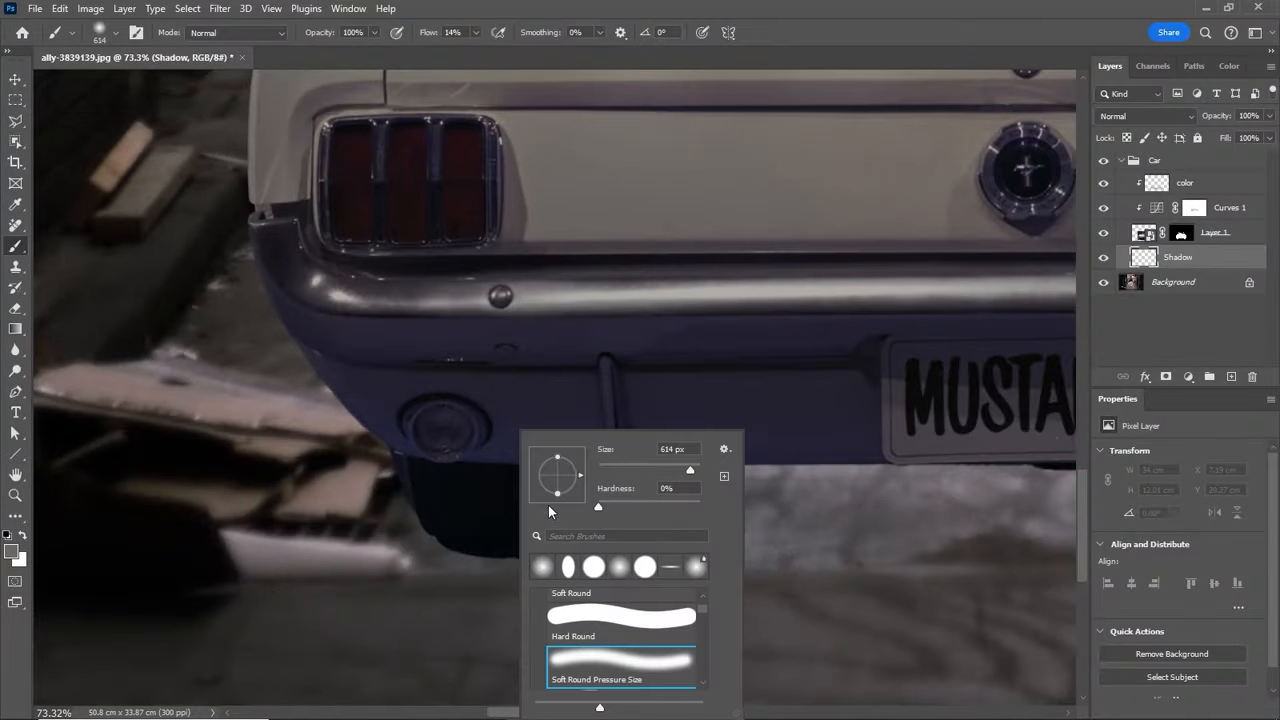
left_click_drag(559, 493, 560, 481)
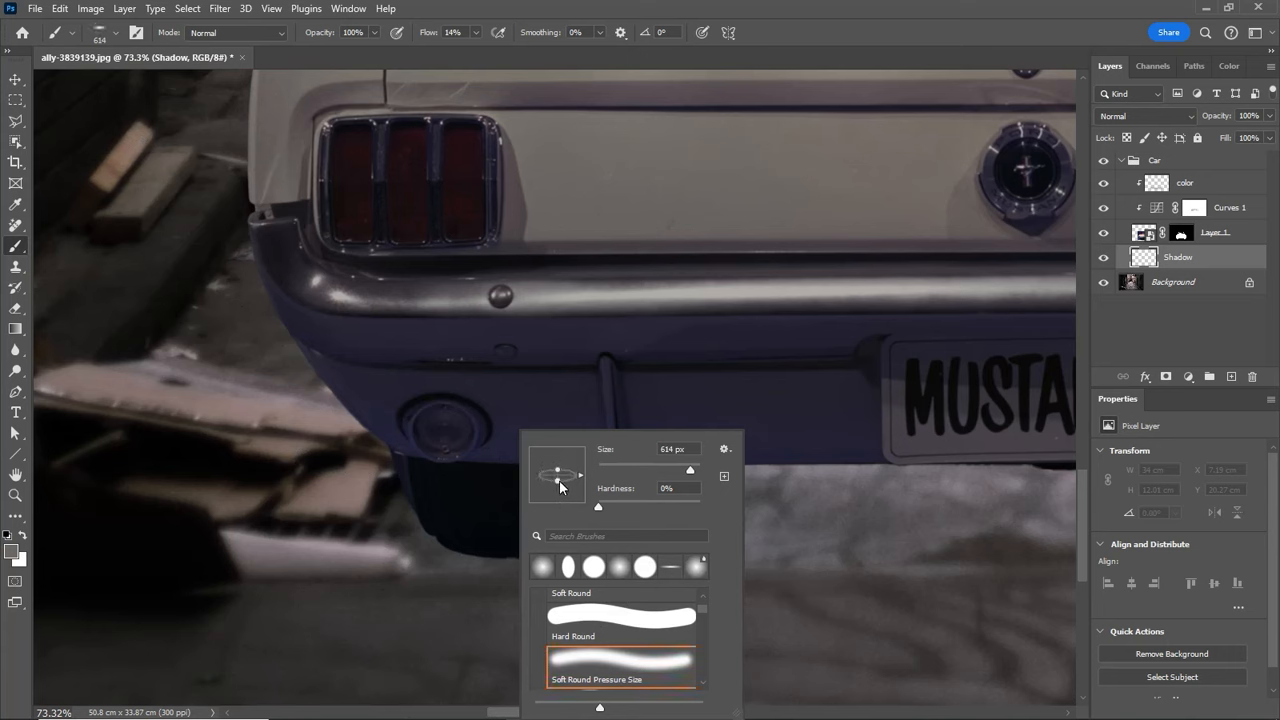
left_click_drag(450, 487, 378, 487)
left_click_drag(491, 550, 437, 540)
right_click(566, 567)
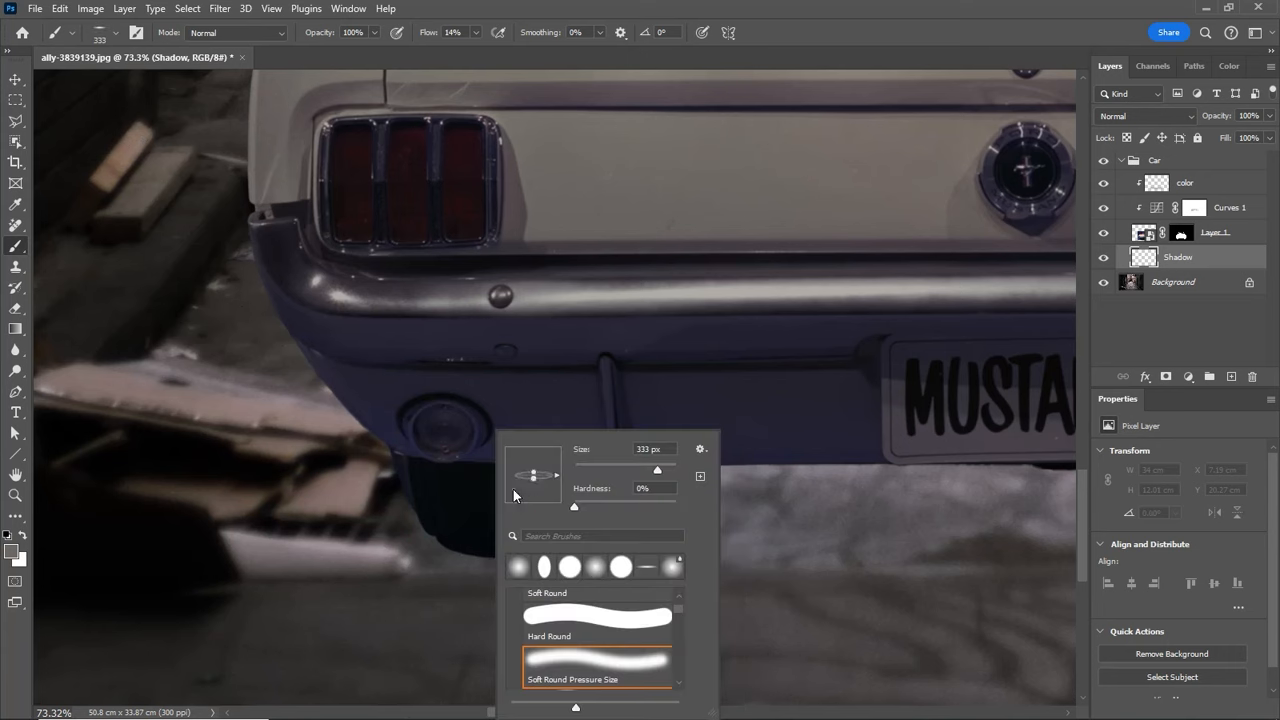
left_click_drag(456, 492, 484, 494)
Sample the tyre's near-black colour and paint thin contact shadows beneath both rear tyres on the Shadow layer.
left_click(512, 563, "alt")
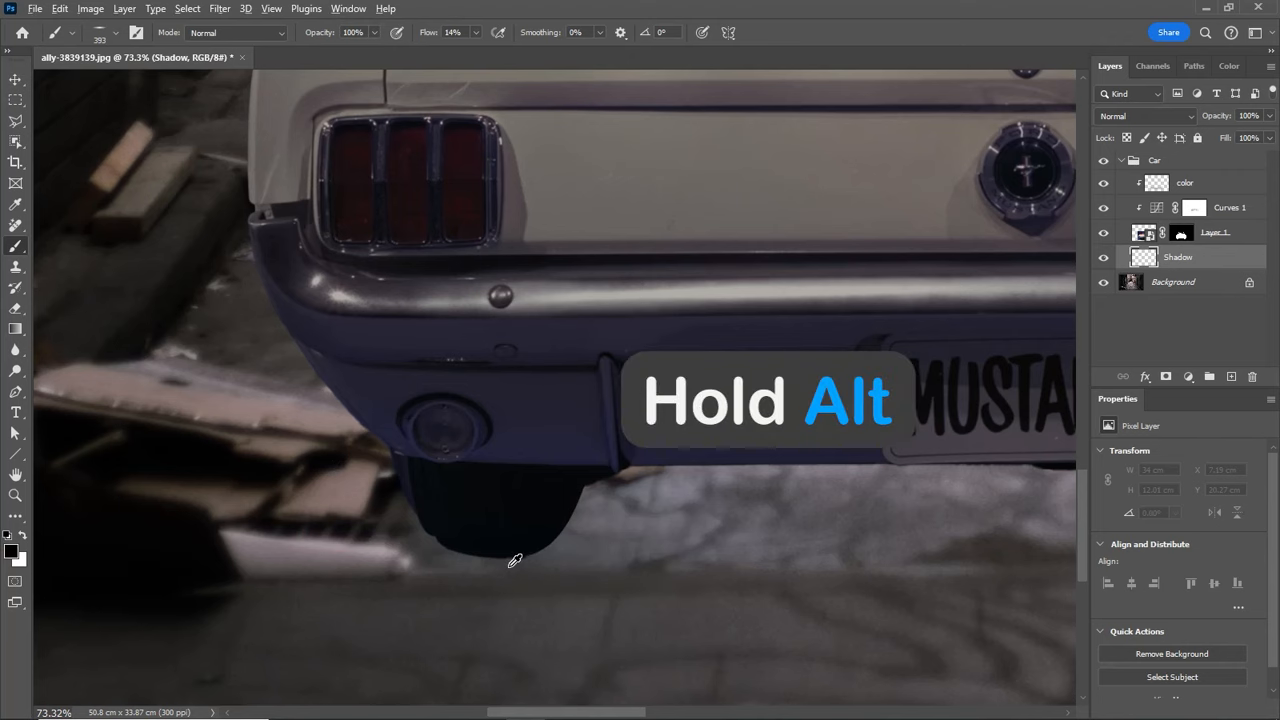
left_click(524, 558, "alt")
mouse_move(526, 558)
left_mouse_down()
mouse_move(513, 562)
mouse_move(572, 566)
mouse_move(512, 556)
left_mouse_up()
right_click(509, 551, "alt")
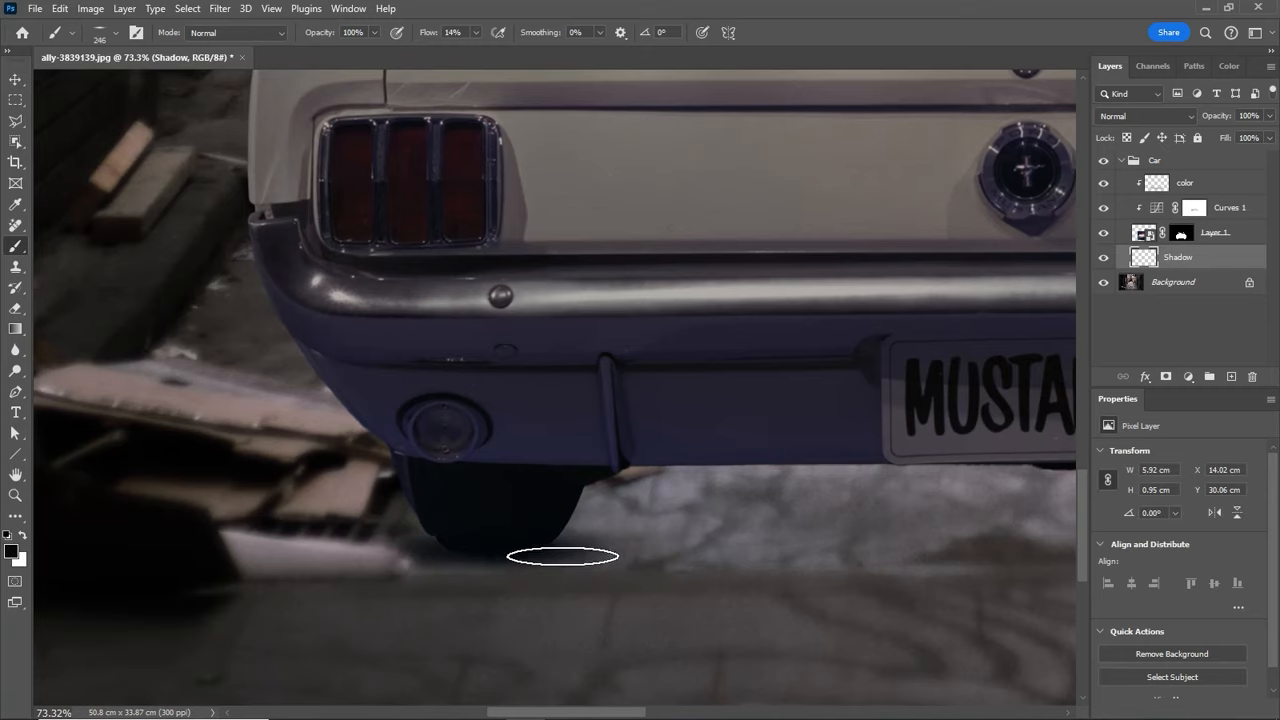
mouse_move(411, 463)
left_mouse_down()
mouse_move(386, 466)
mouse_move(657, 466)
mouse_move(709, 529)
mouse_move(502, 510)
left_mouse_up()
left_click_drag(640, 519, 446, 512)
left_click_drag(446, 512, 726, 503)
left_click_drag(262, 516, 317, 523)
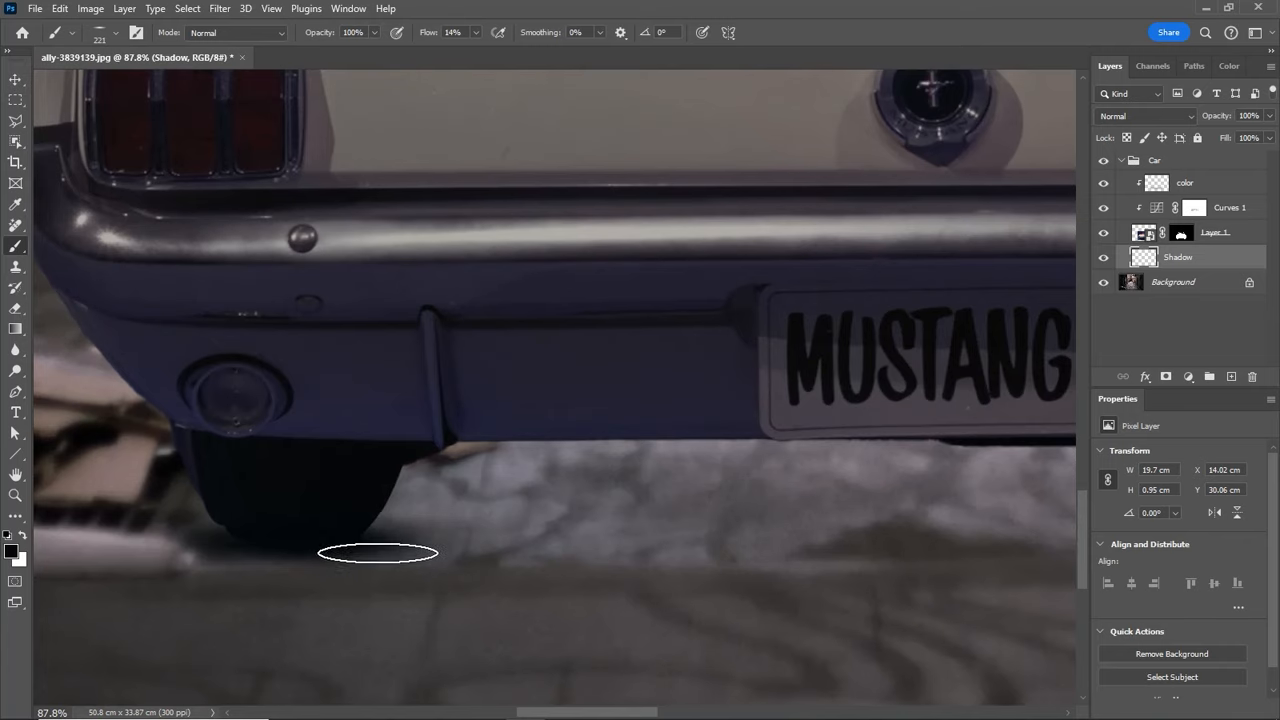
left_click_drag(440, 556, 295, 412)
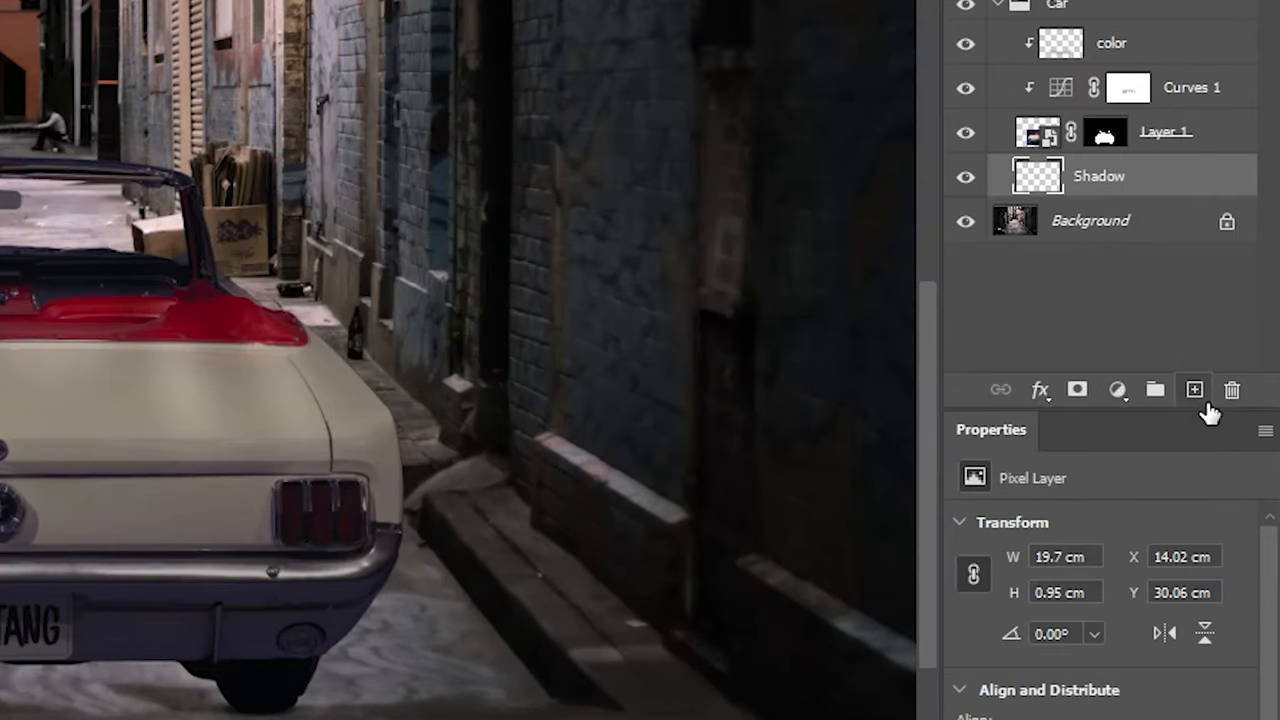
Add a new layer above Shadow and name it "Shadow 2".
left_click(1207, 404)
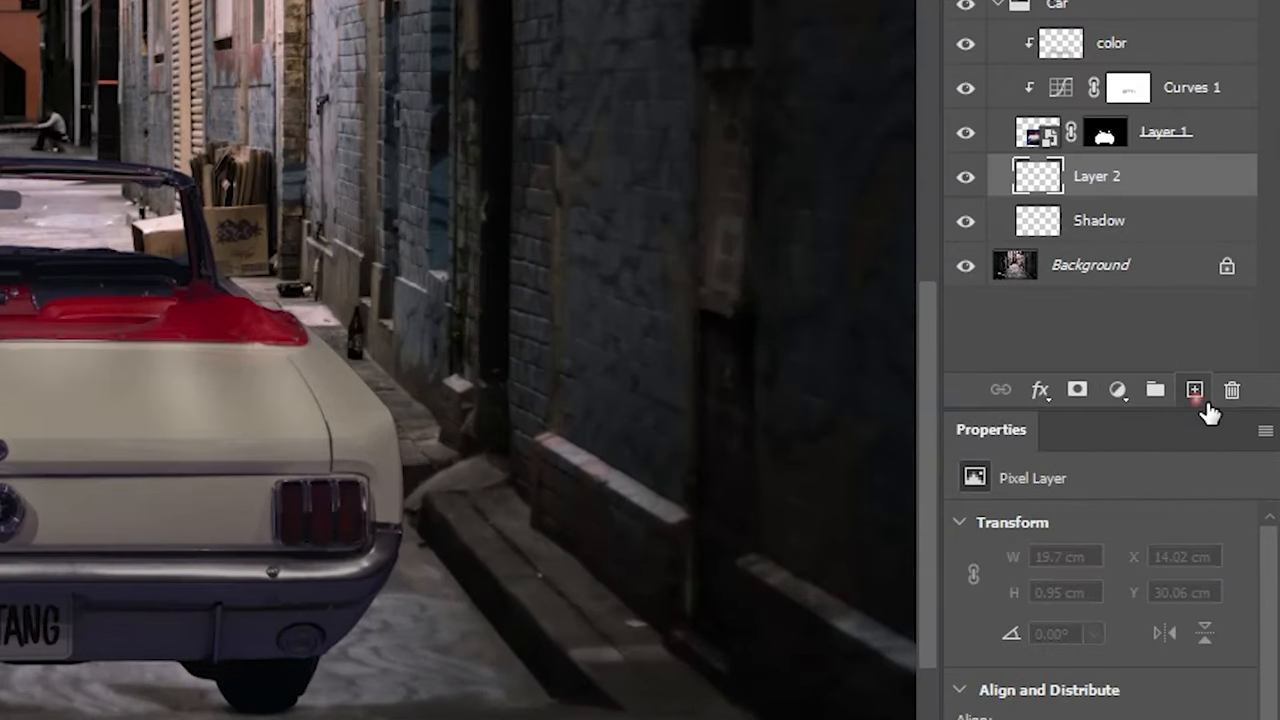
double_click(1110, 180)
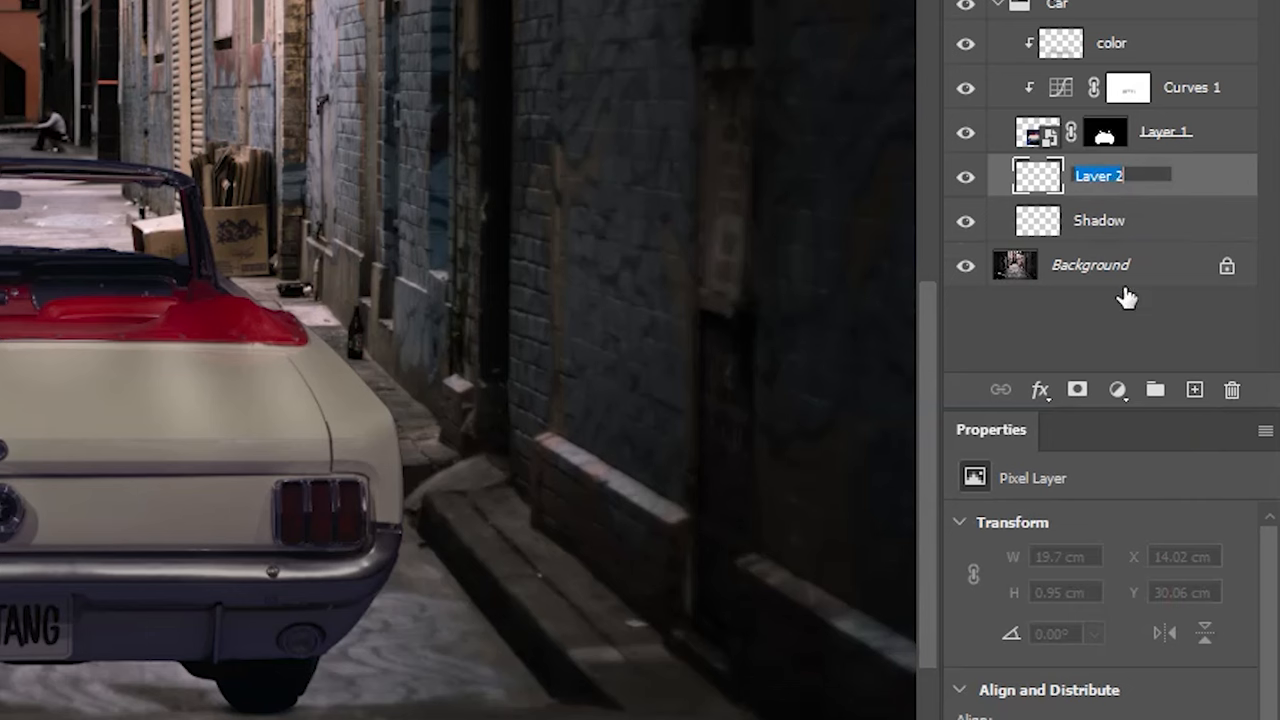
type("Shadow 2")
key("Return")
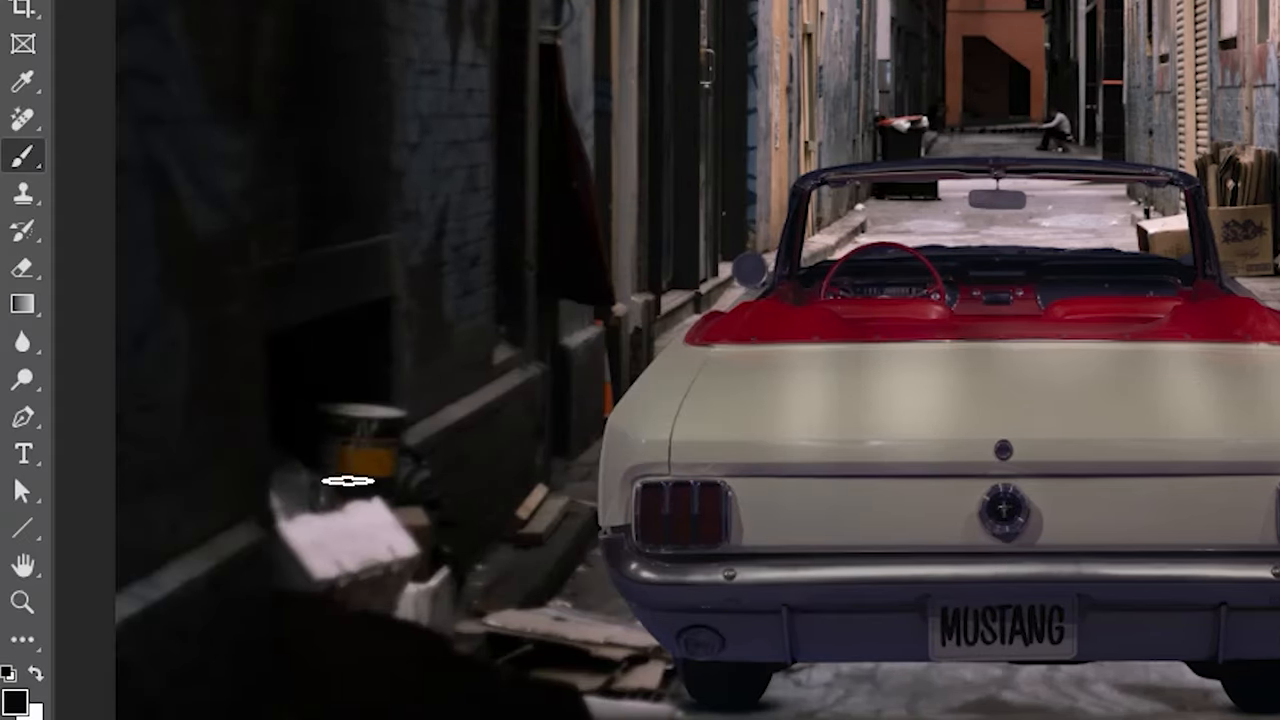
Set up the Pen tool to draw in Path mode instead of Shape mode.
left_click(22, 416)
left_click(103, 416)
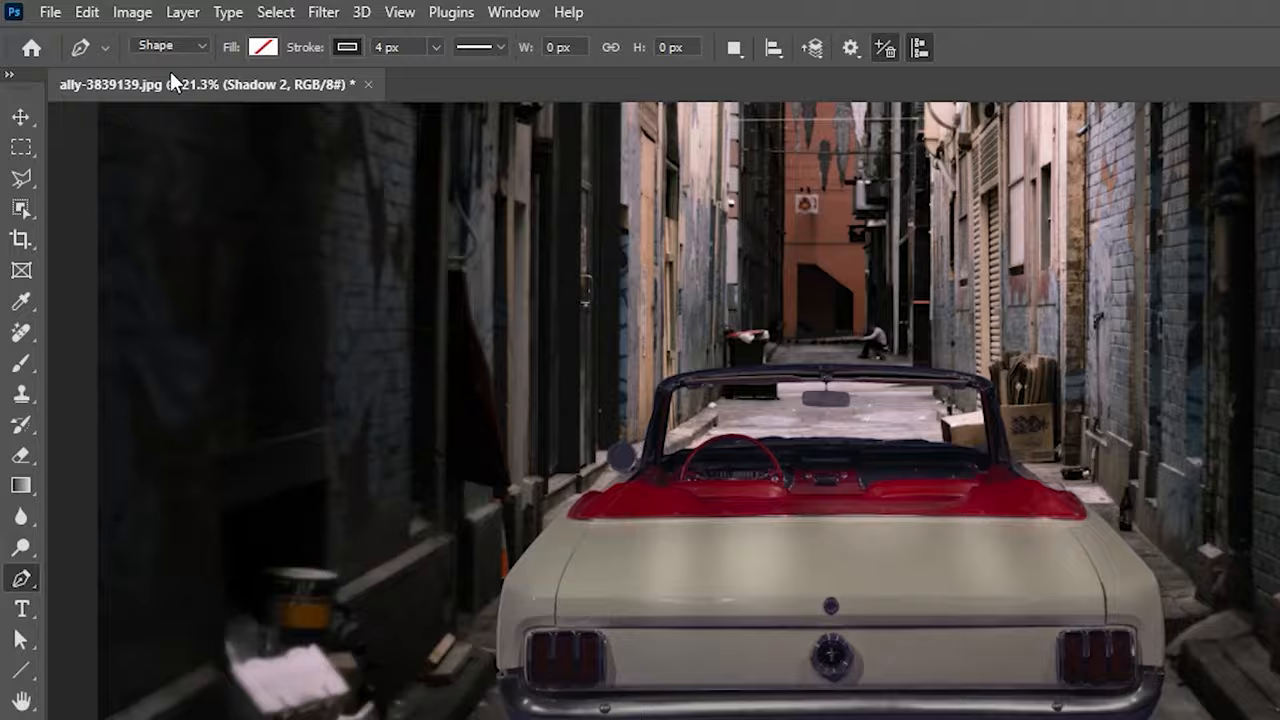
left_click(167, 47)
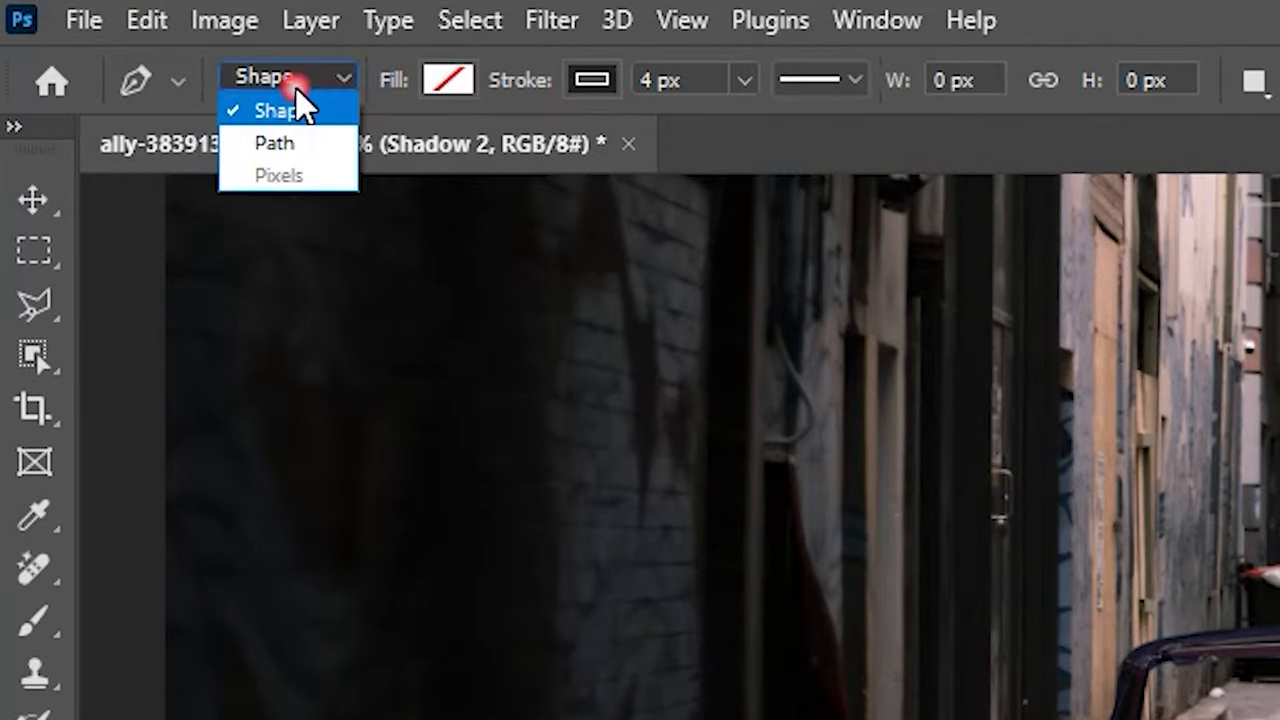
left_click(303, 145)
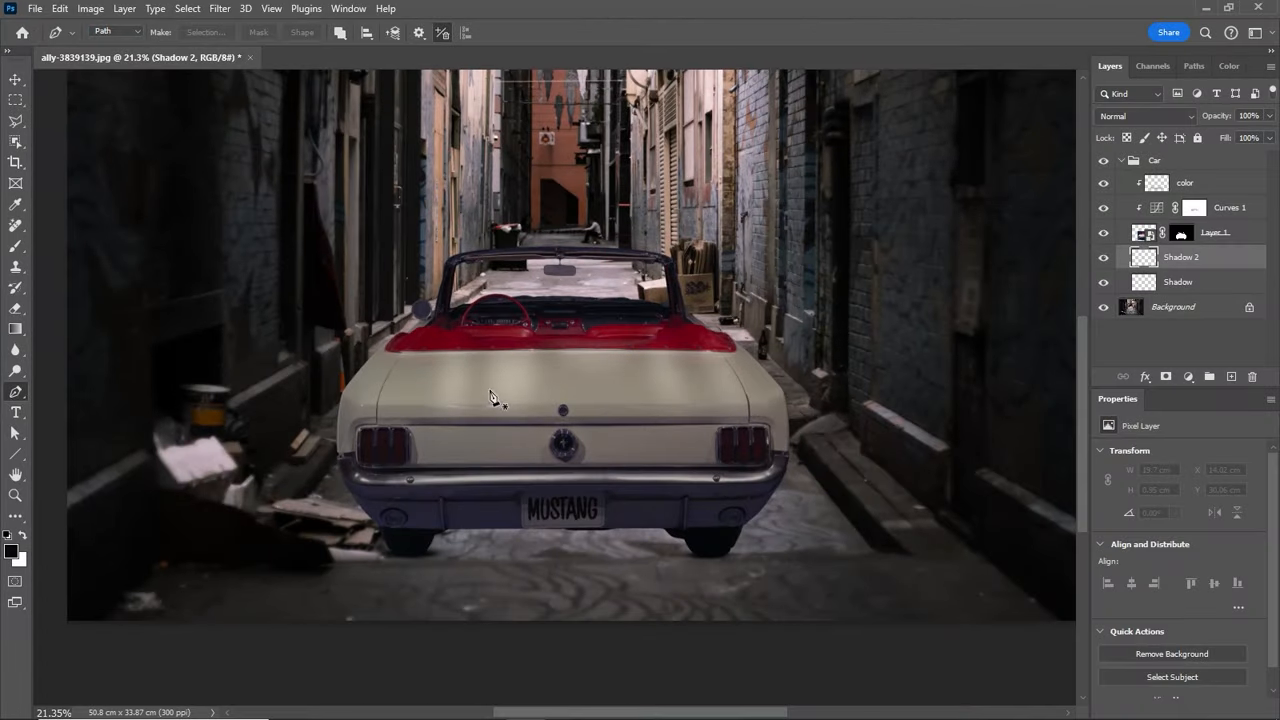
Trace a closed path around the car's rear, along both fenders, across the trunk lid and under the bumper, leaving out the tyres.
left_click_drag(767, 450, 818, 456)
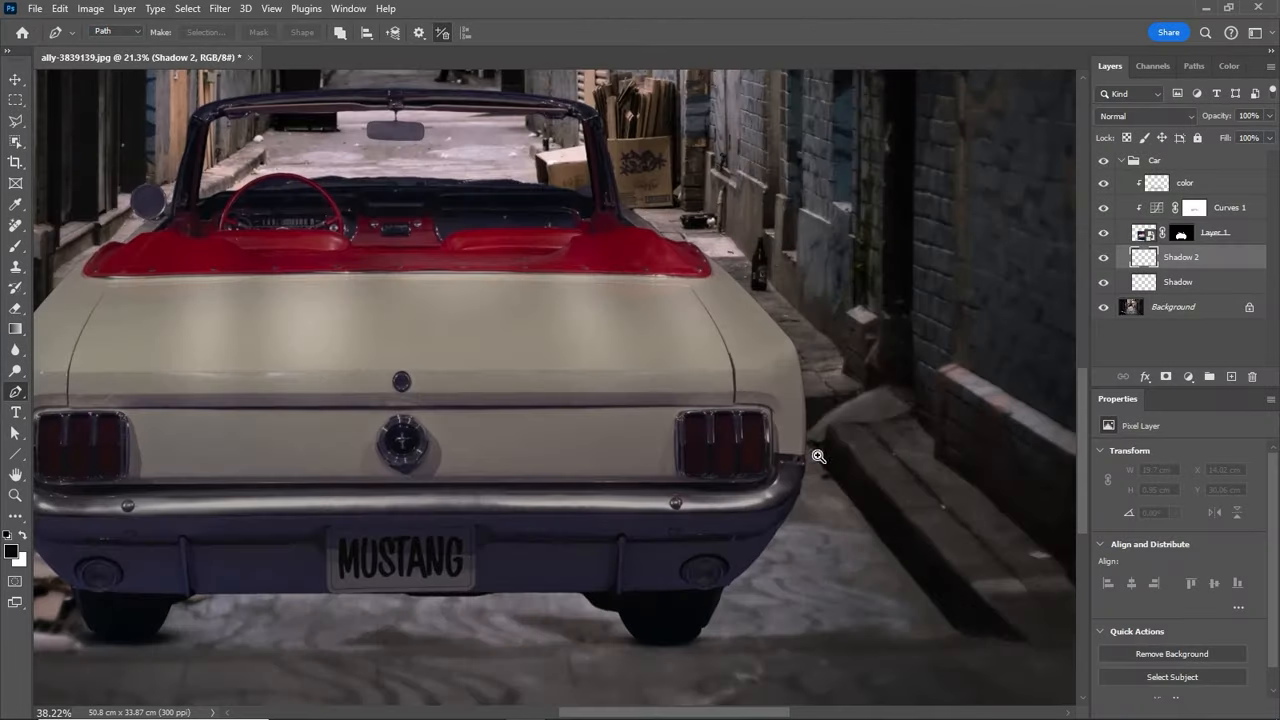
left_click(805, 456)
left_click(780, 327)
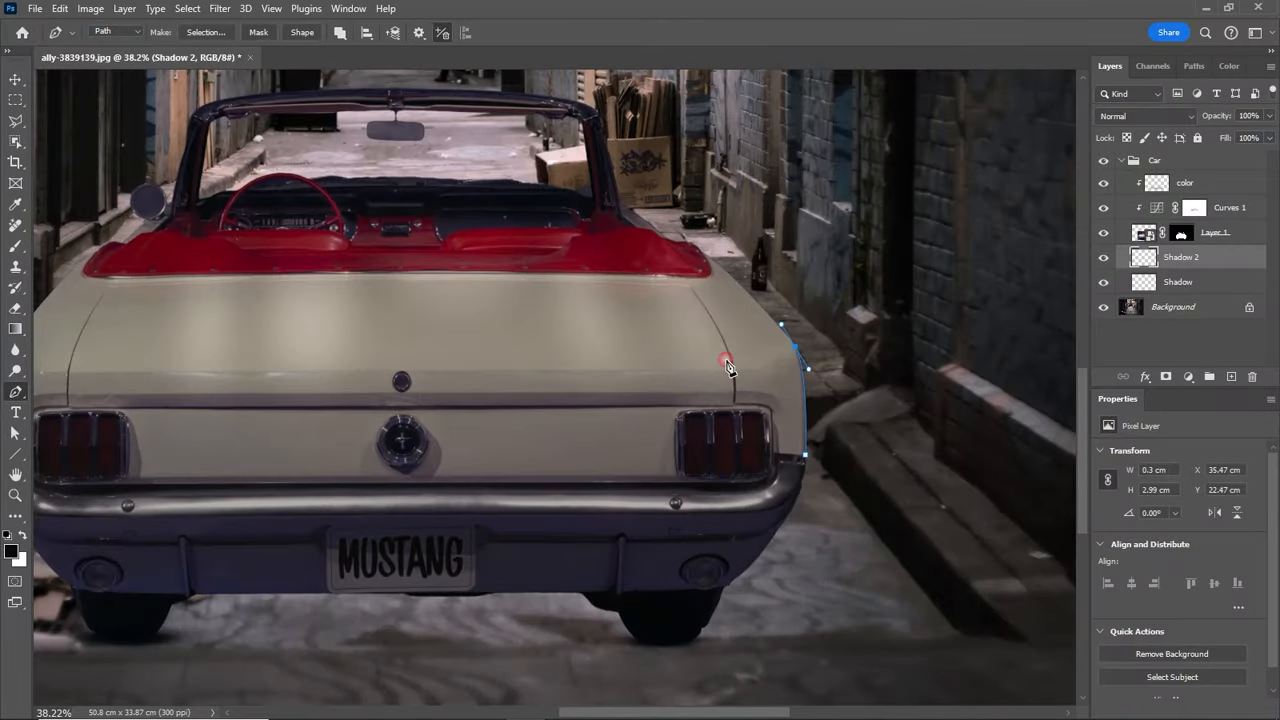
left_click_drag(521, 363, 630, 371)
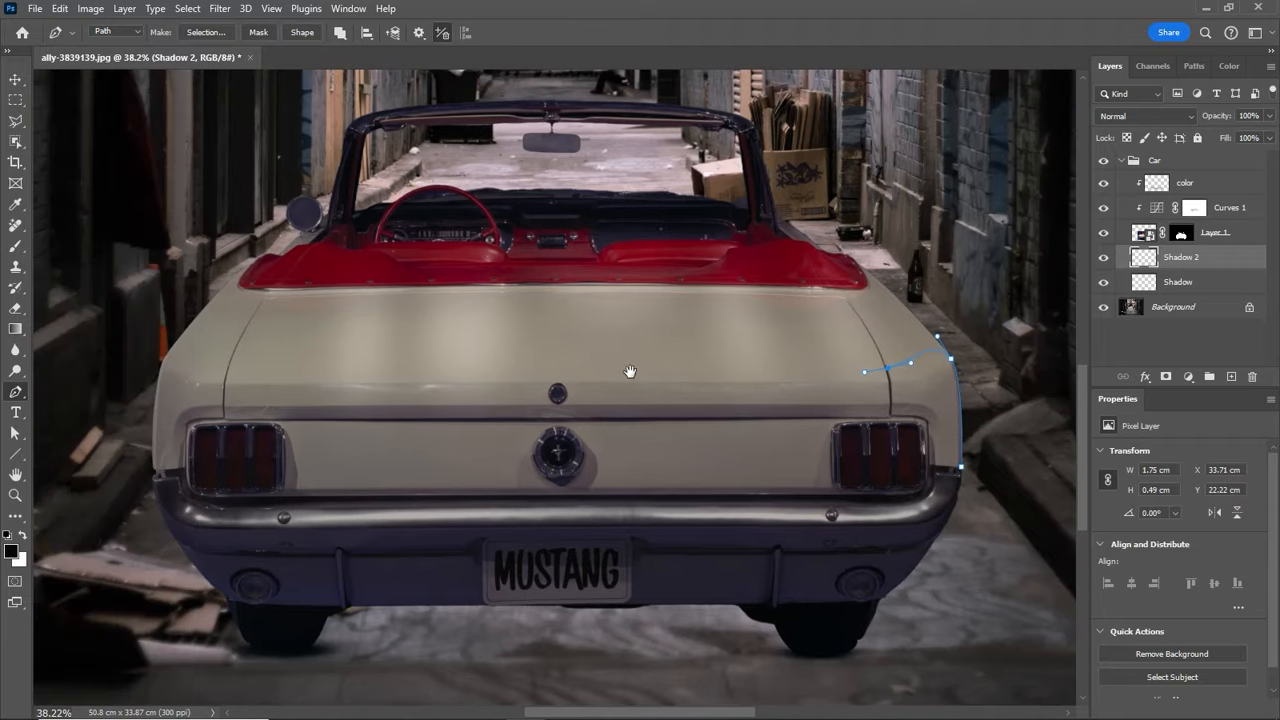
left_click(228, 370)
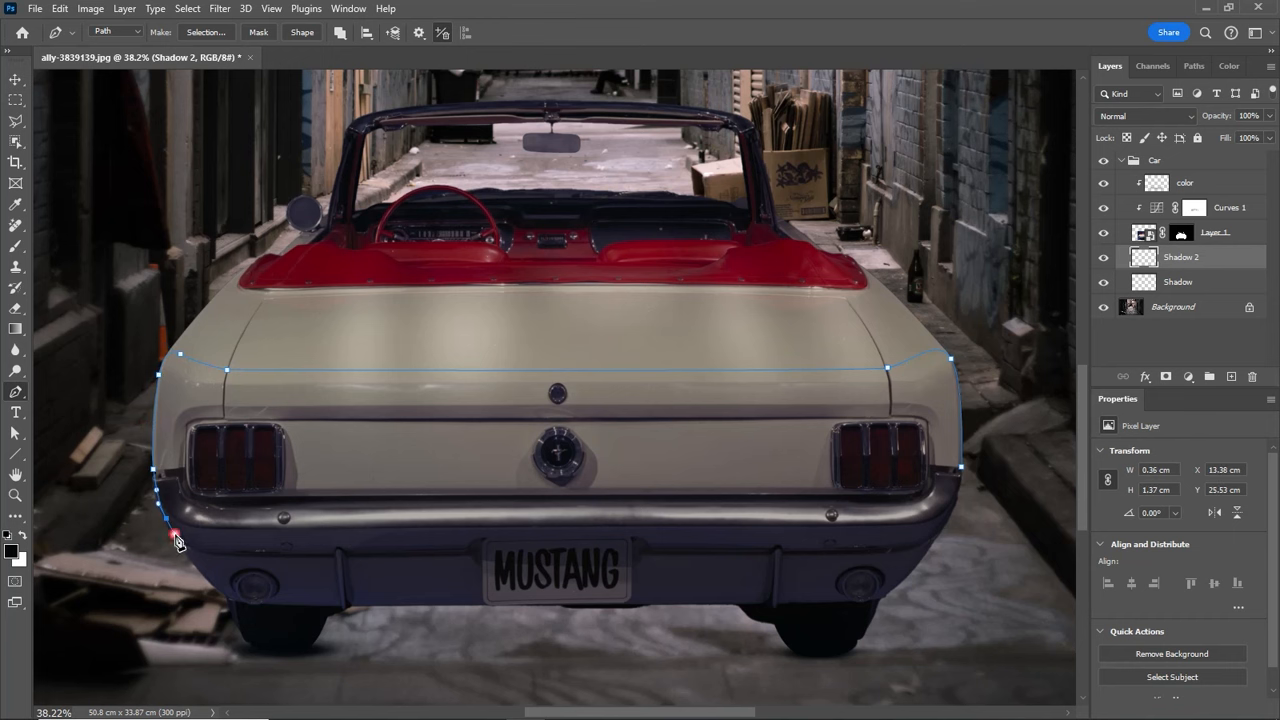
left_click(567, 607)
left_click(862, 604)
left_click_drag(953, 514, 987, 445)
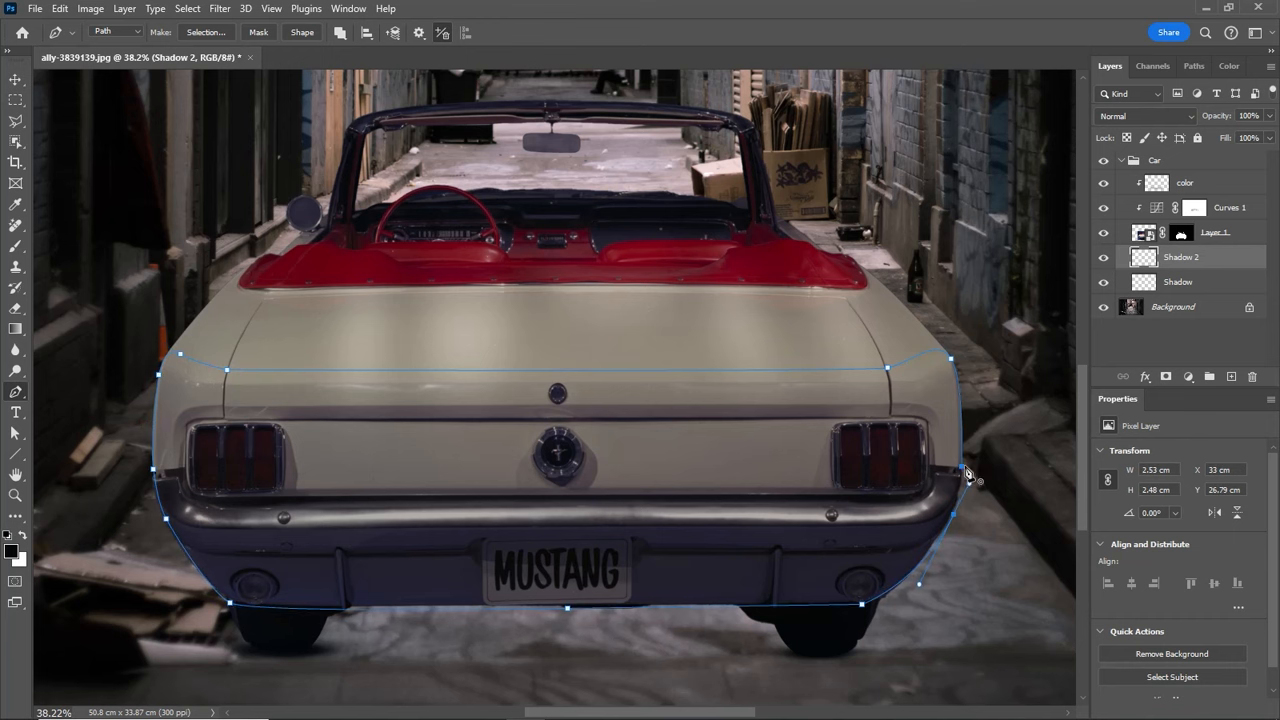
left_click(964, 469)
Turn the closed path into a new anti-aliased selection with a feather radius of 0 pixels.
right_click(616, 510)
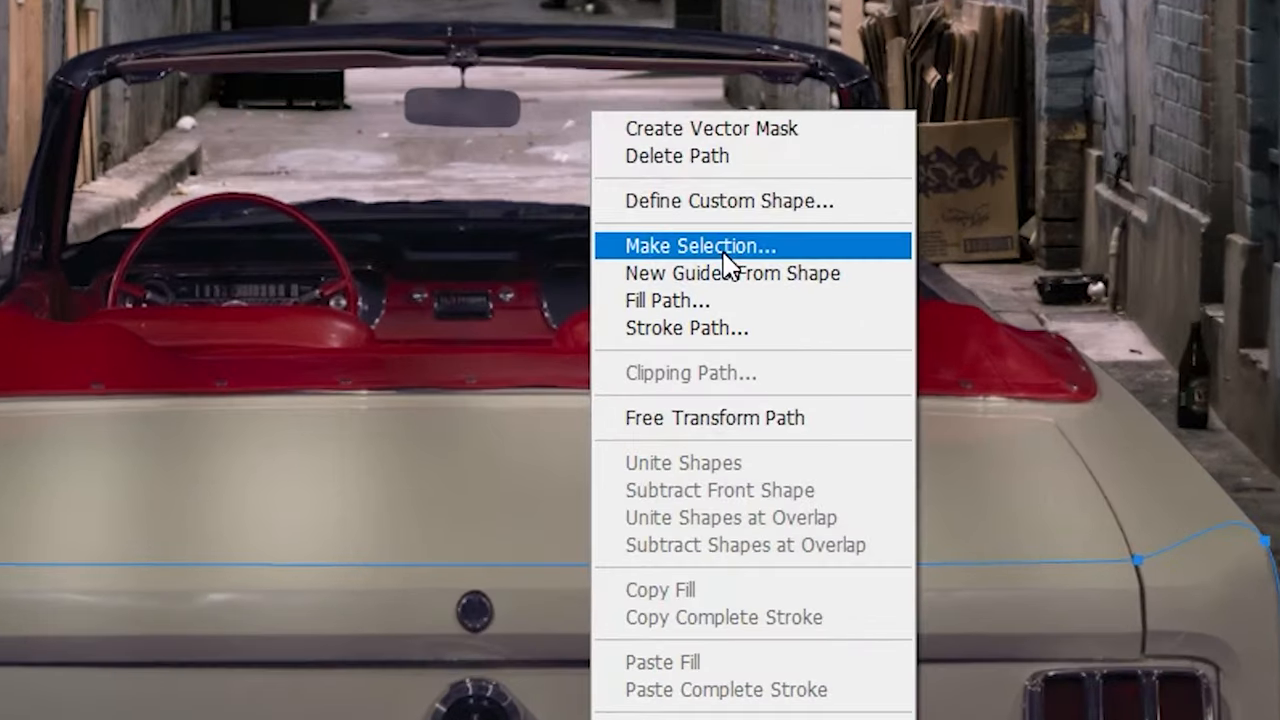
left_click(724, 248)
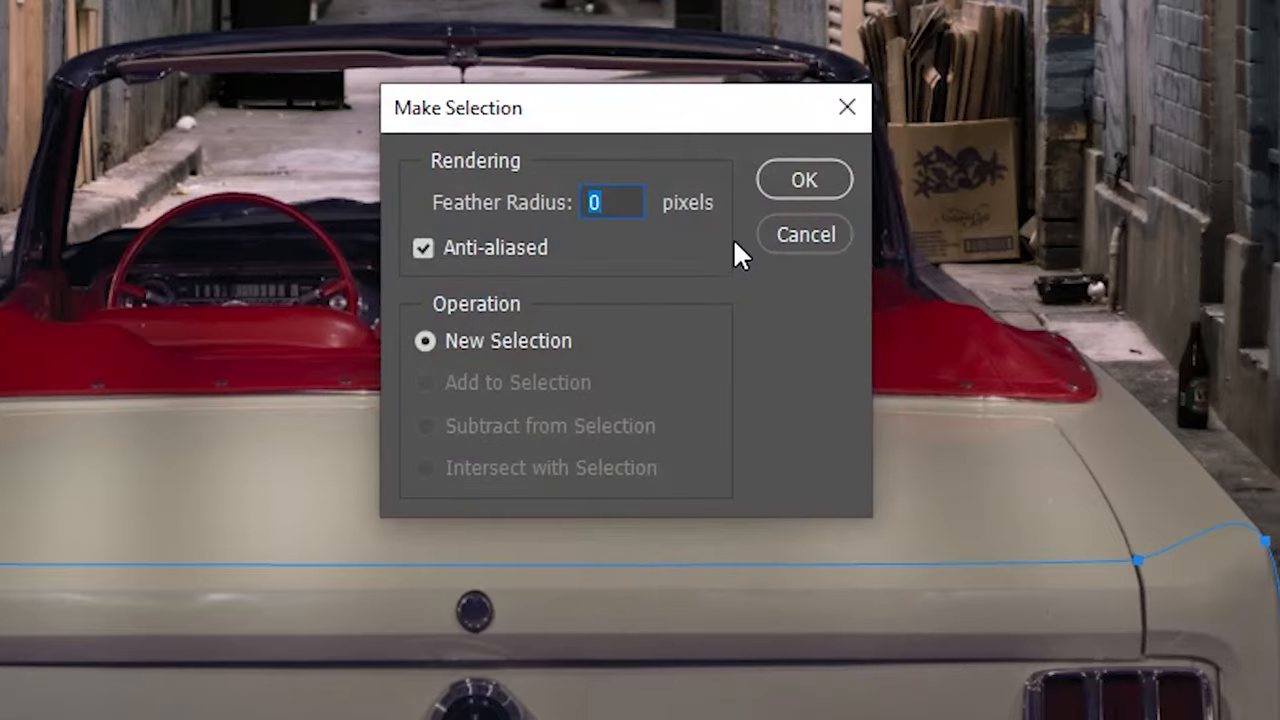
left_click(775, 184)
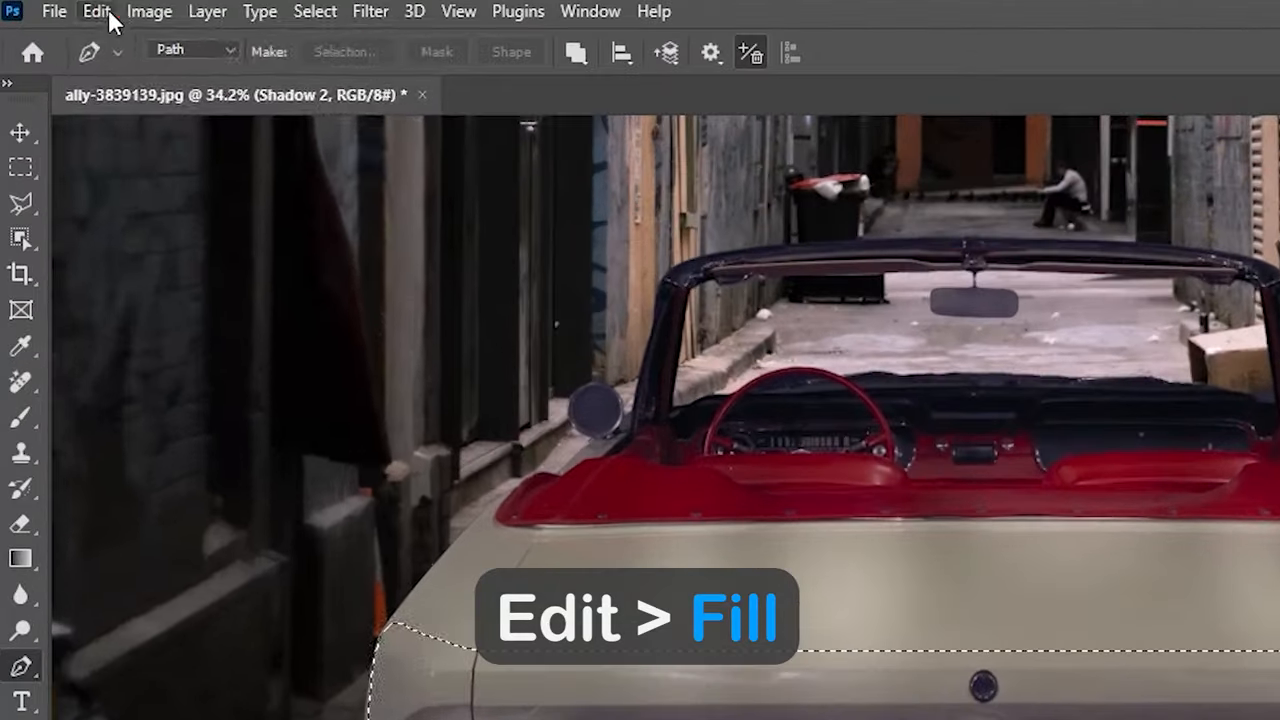
Fill the selection on Shadow 2 with the foreground colour in Normal mode at 100% opacity and deselect it.
left_click(62, 9)
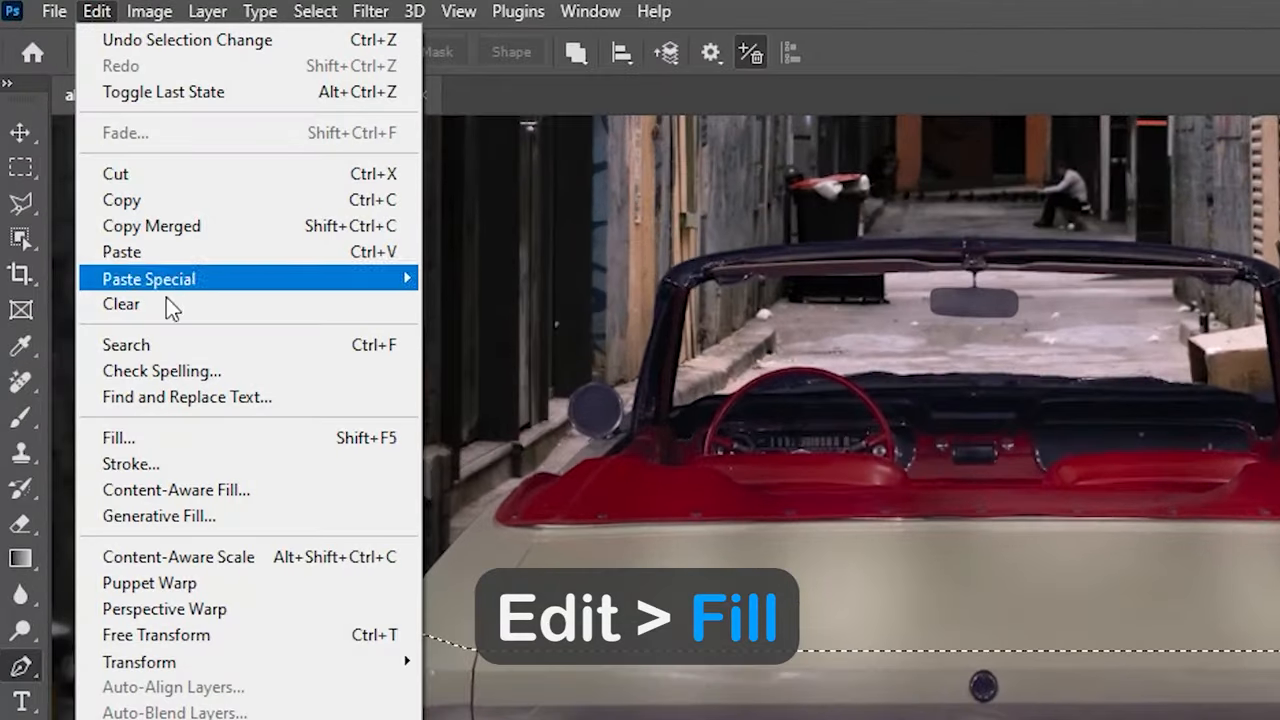
left_click(189, 438)
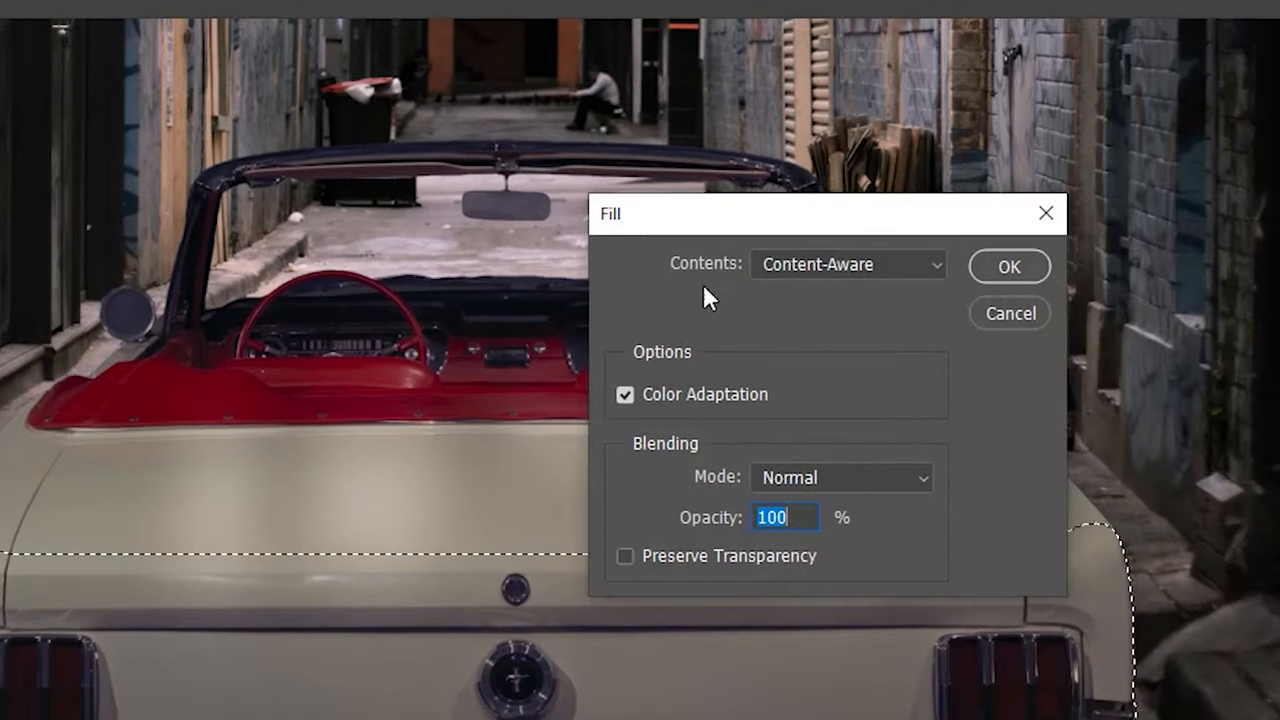
left_click(780, 268)
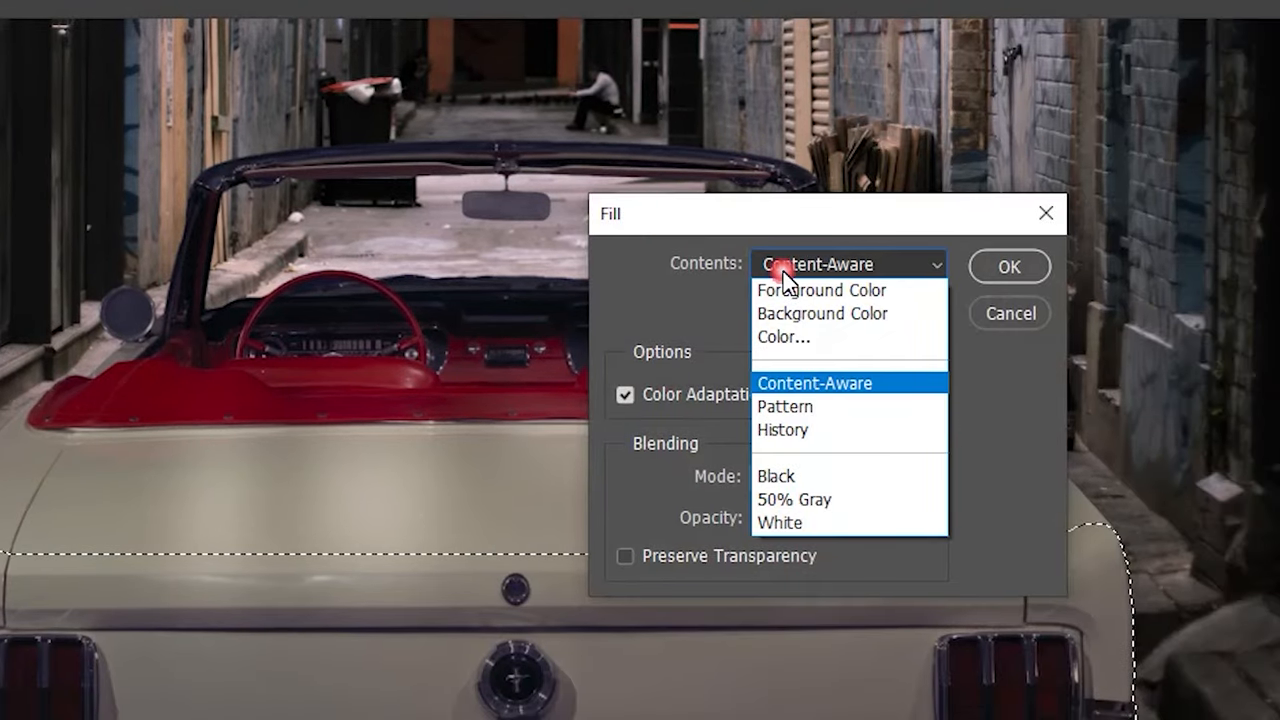
left_click(805, 291)
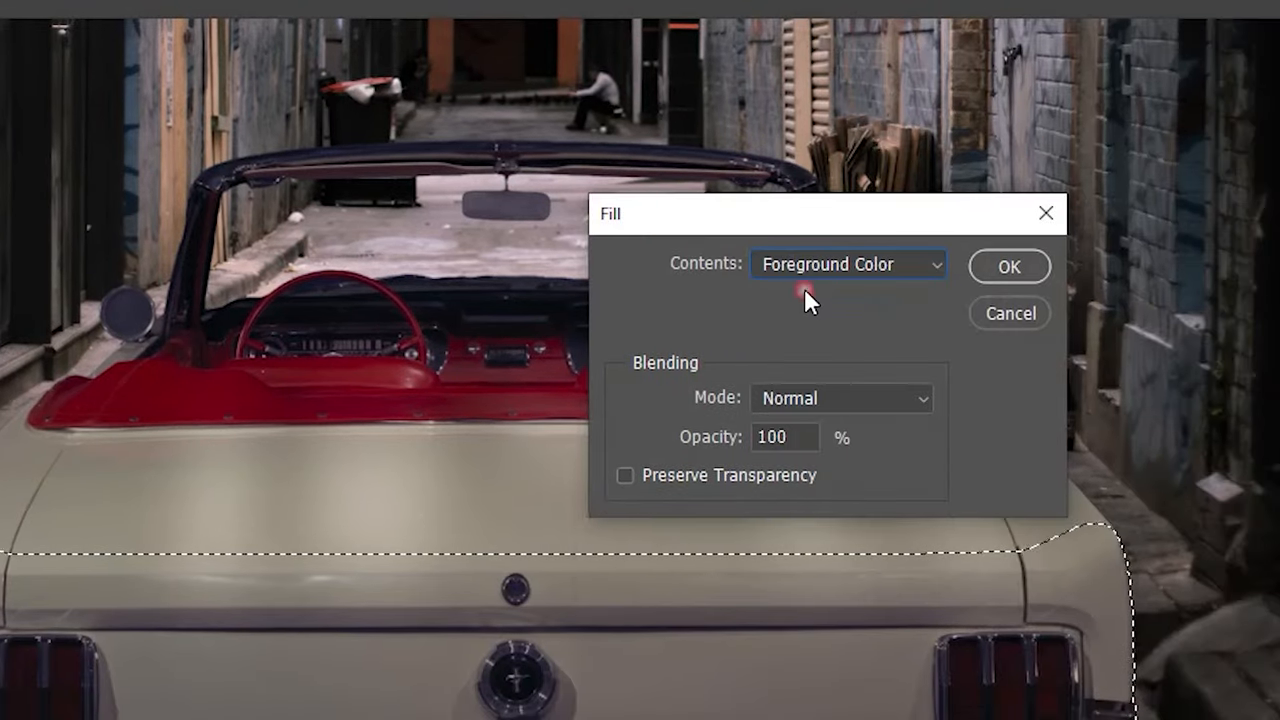
left_click(1002, 268)
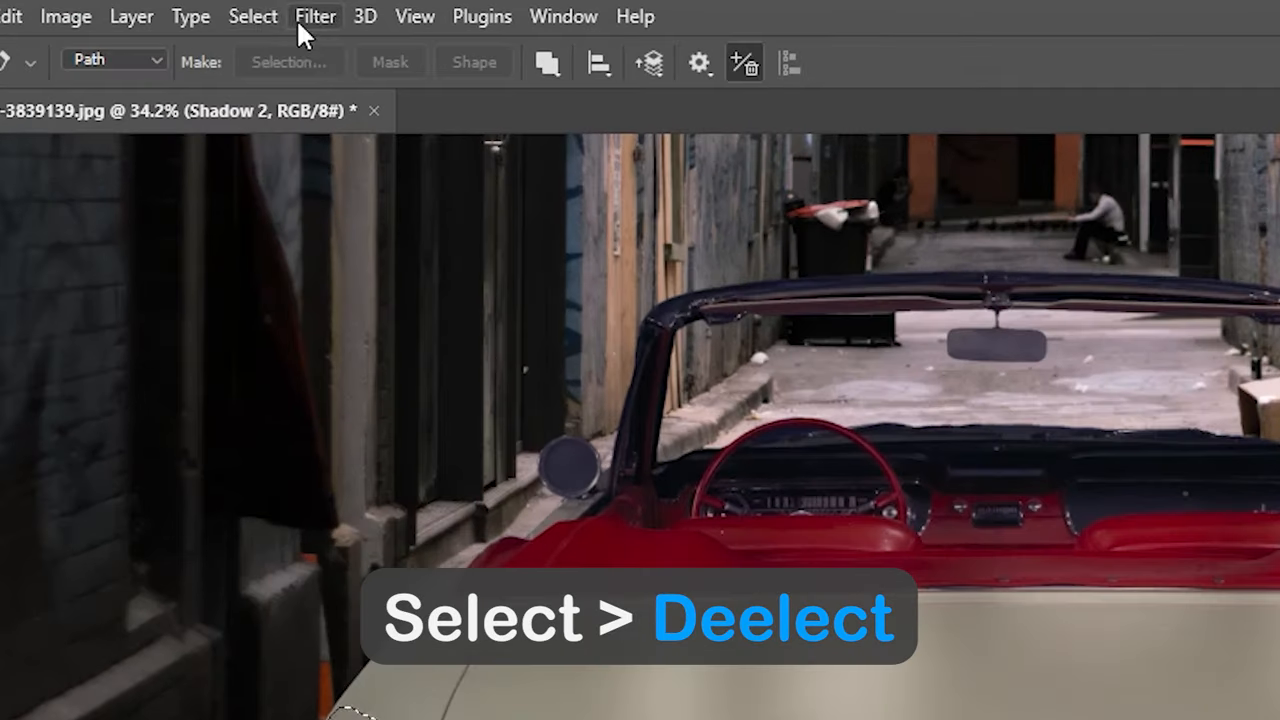
left_click(255, 18)
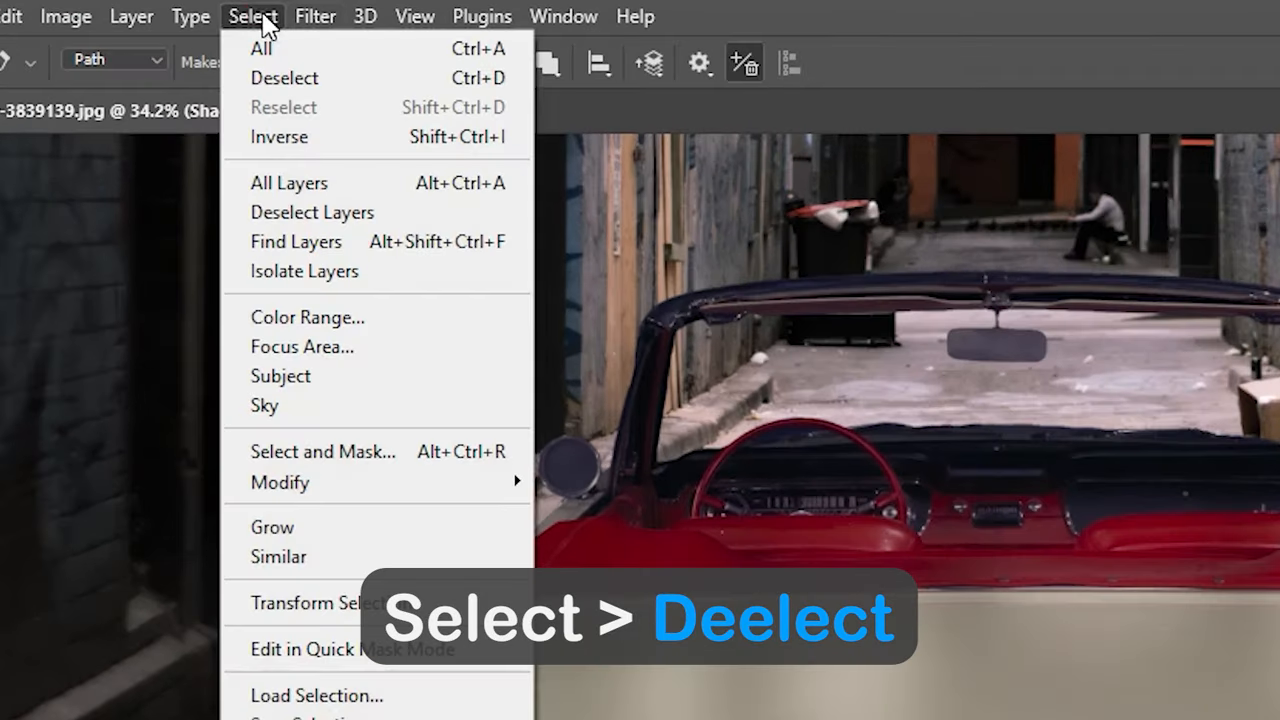
left_click(301, 84)
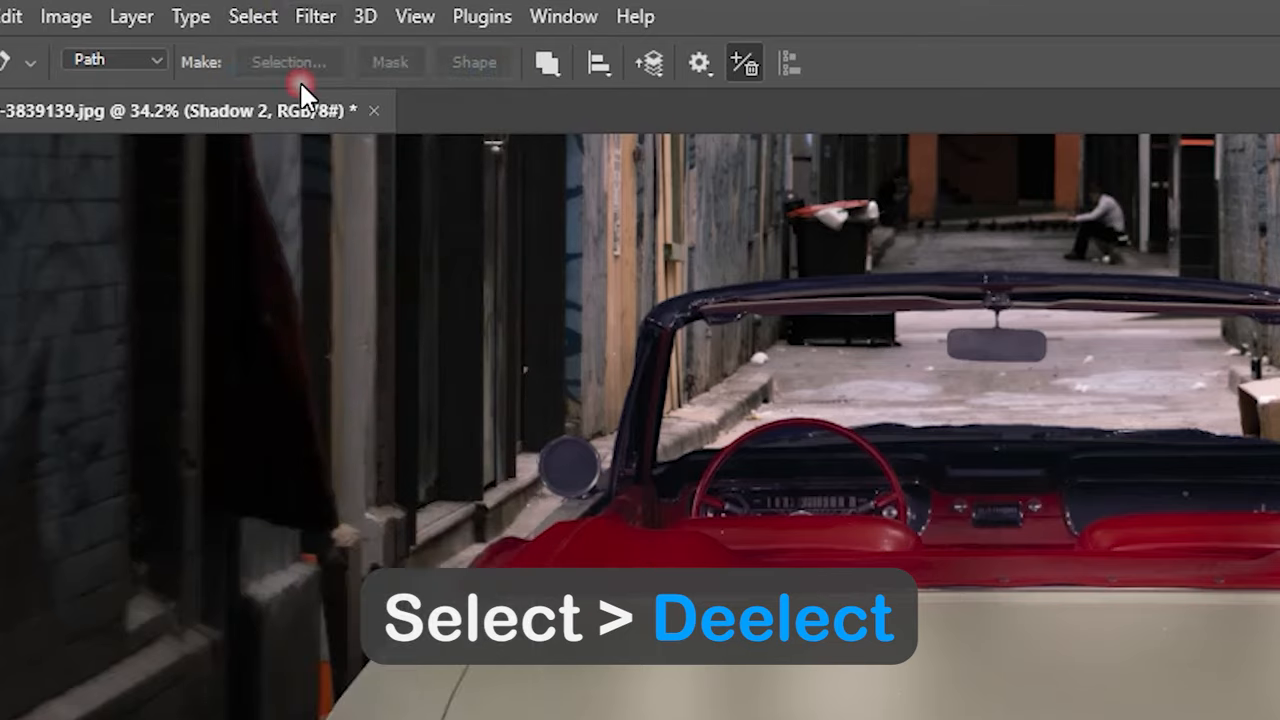
Free-transform the black Shadow 2 shape, flipping it vertically and moving it straight down to just below the rear bumper.
key("ctrl+t")
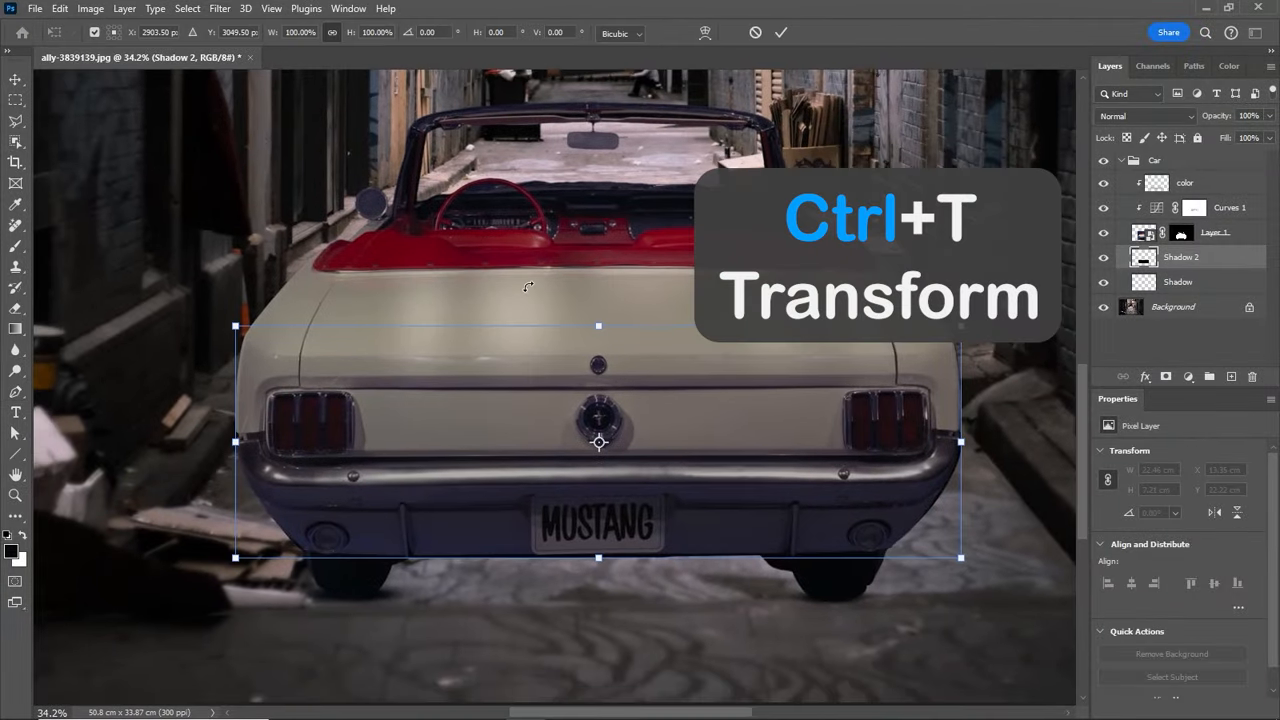
right_click(541, 356)
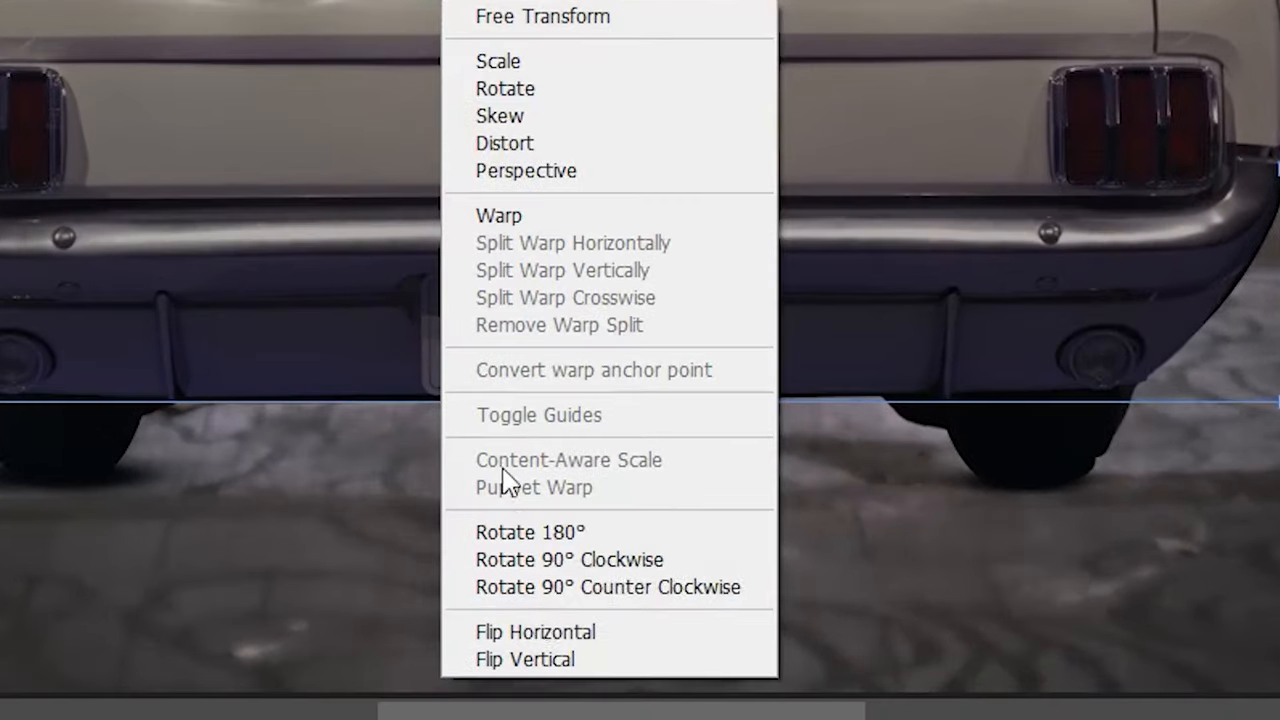
left_click(543, 661)
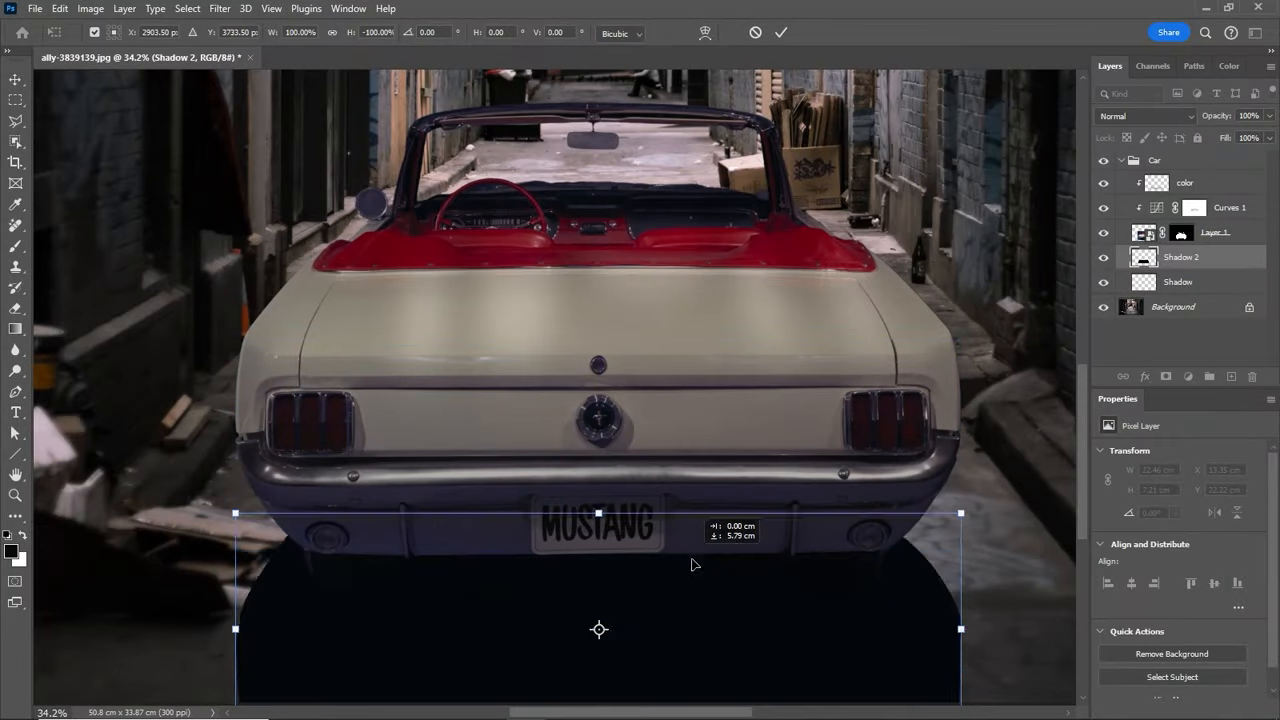
left_click_drag(692, 565, 692, 604)
Squash the flipped shadow to about 50% height and narrow it to about 98% width beneath the car.
scroll(690, 600, "down", 2)
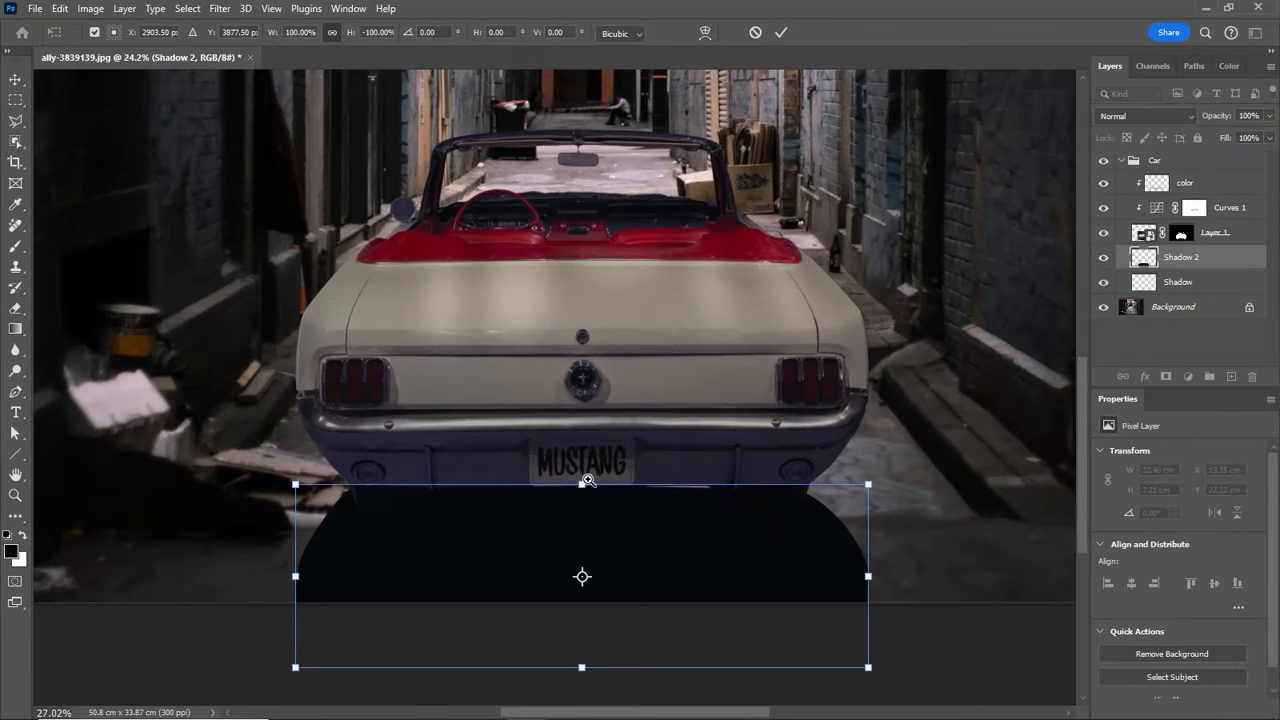
left_click_drag(585, 669, 601, 607)
scroll(662, 550, "down", 1)
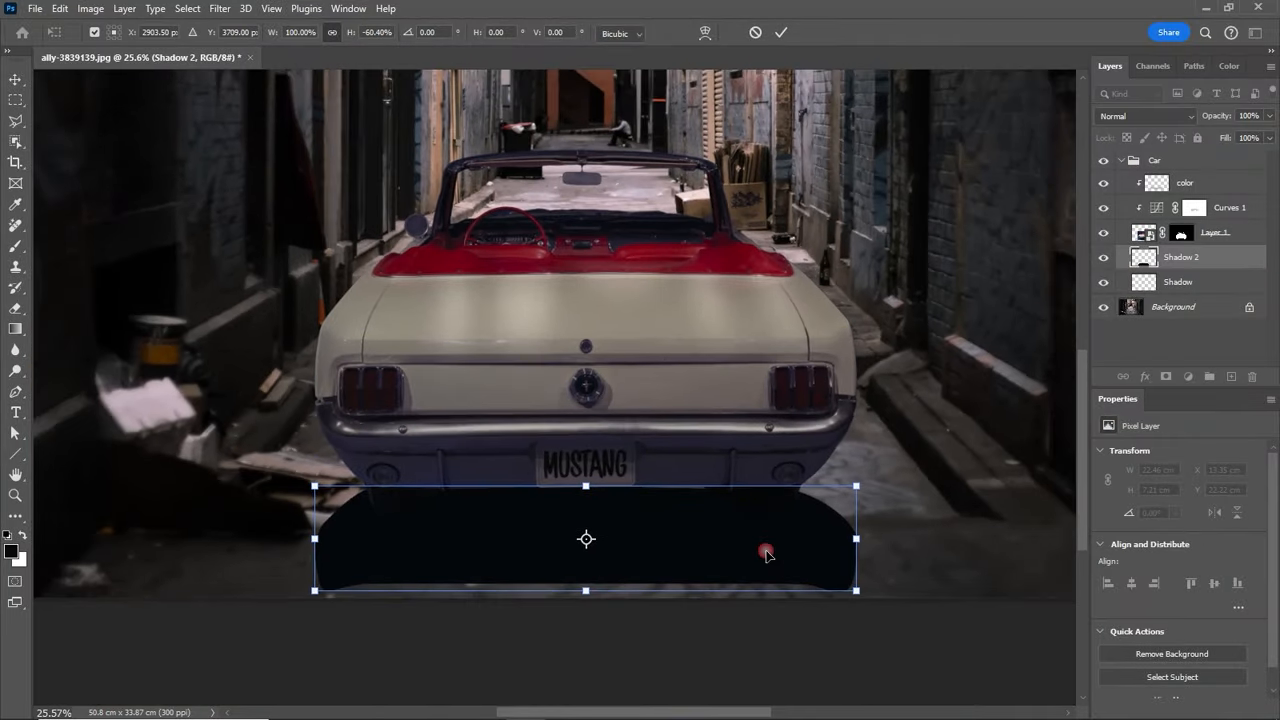
left_click_drag(860, 543, 853, 543)
mouse_move(595, 603)
left_mouse_down()
mouse_move(596, 583)
mouse_move(592, 595)
left_mouse_up()
key("ctrl+z")
Distort the shadow by pulling both lower corners slightly downward and commit the transform.
right_click(413, 571)
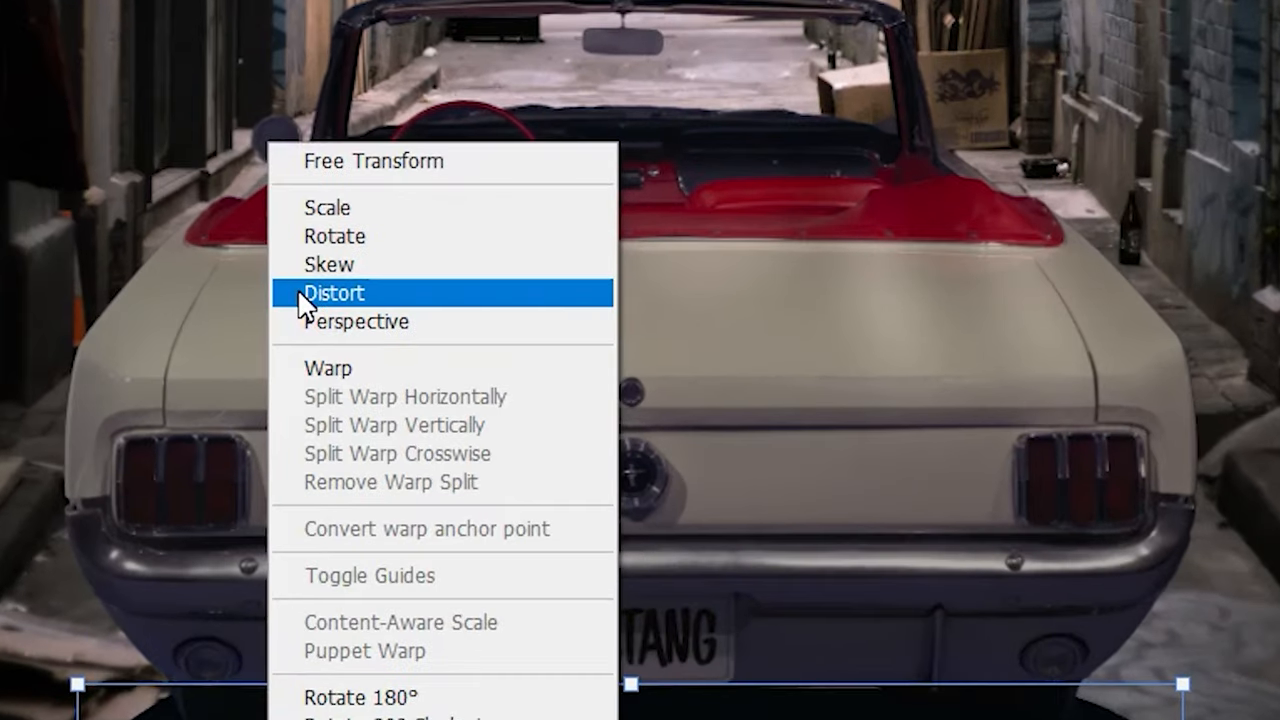
left_click(299, 293)
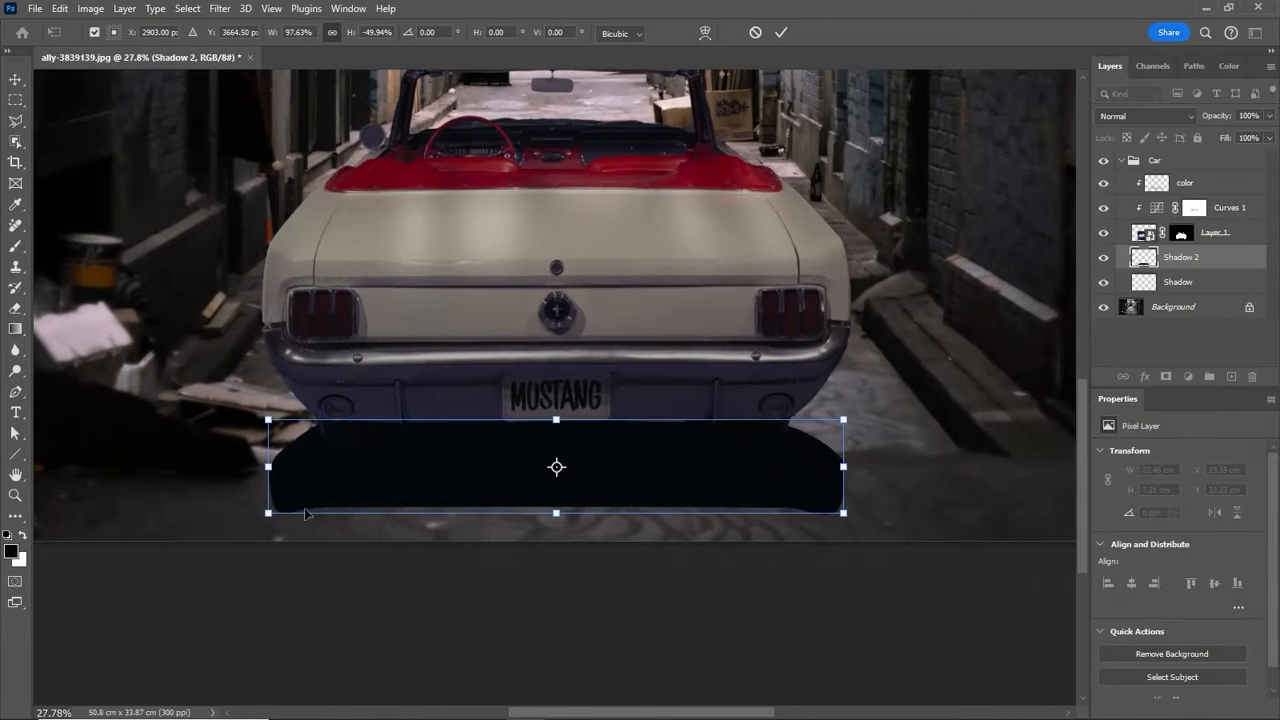
left_click_drag(268, 516, 268, 529)
left_click_drag(392, 353, 420, 414)
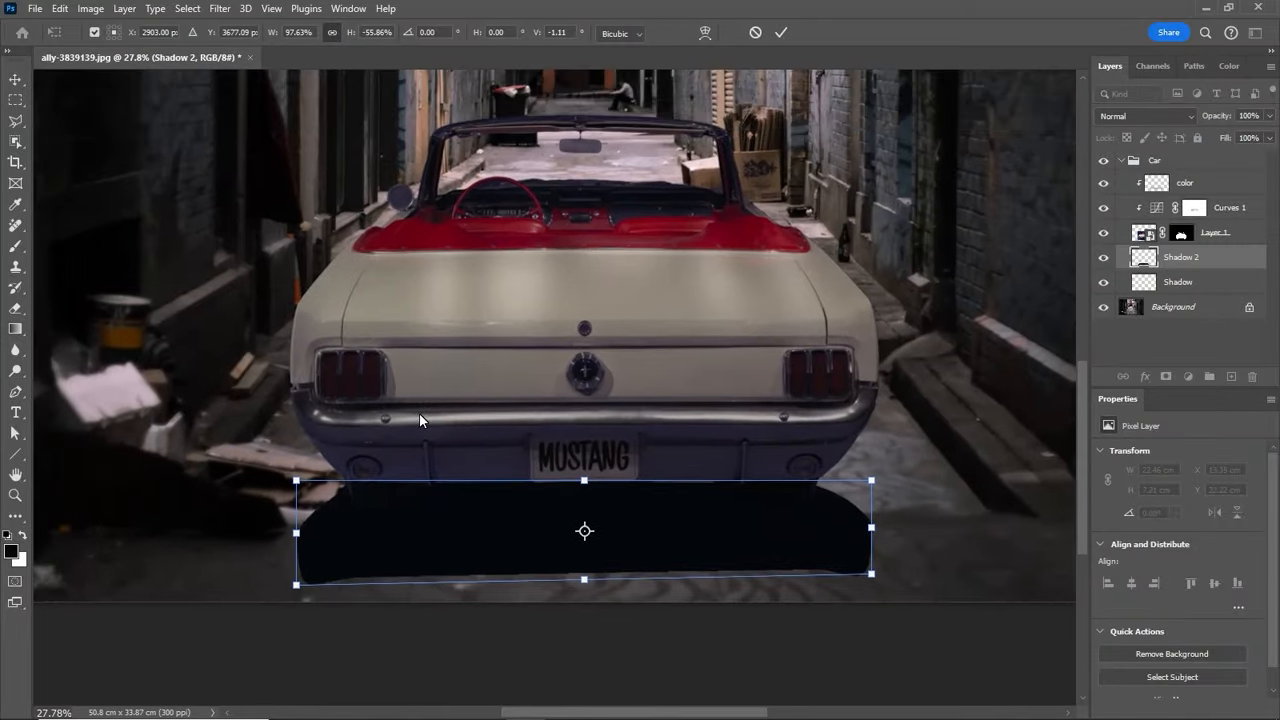
left_click_drag(873, 577, 873, 587)
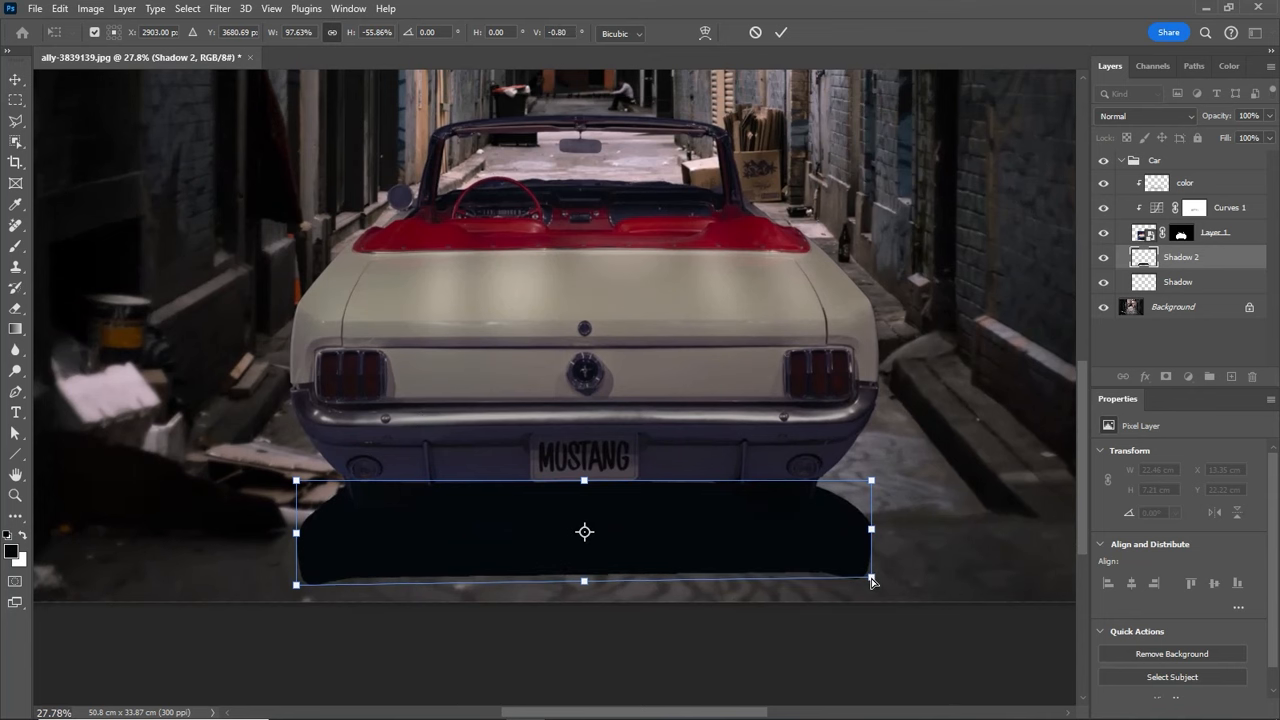
key("Return")
Convert the Shadow 2 layer to a smart object.
left_click_drag(853, 425, 833, 453)
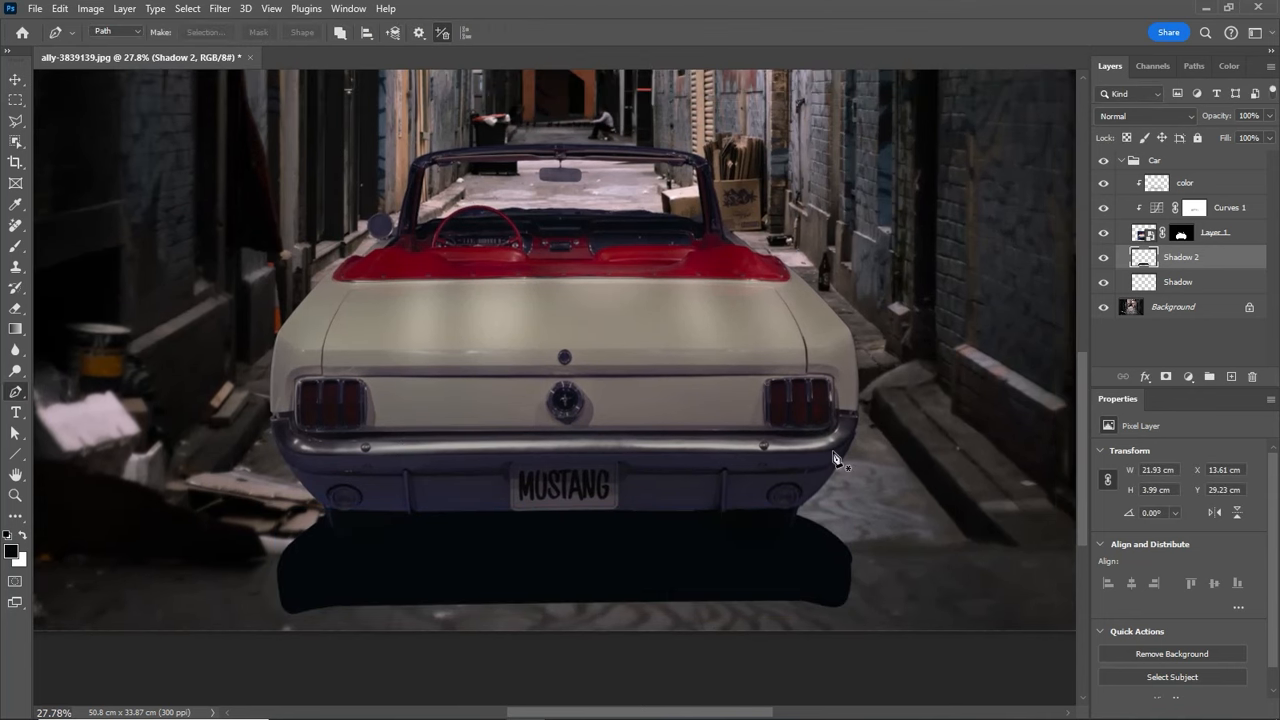
right_click(1189, 270)
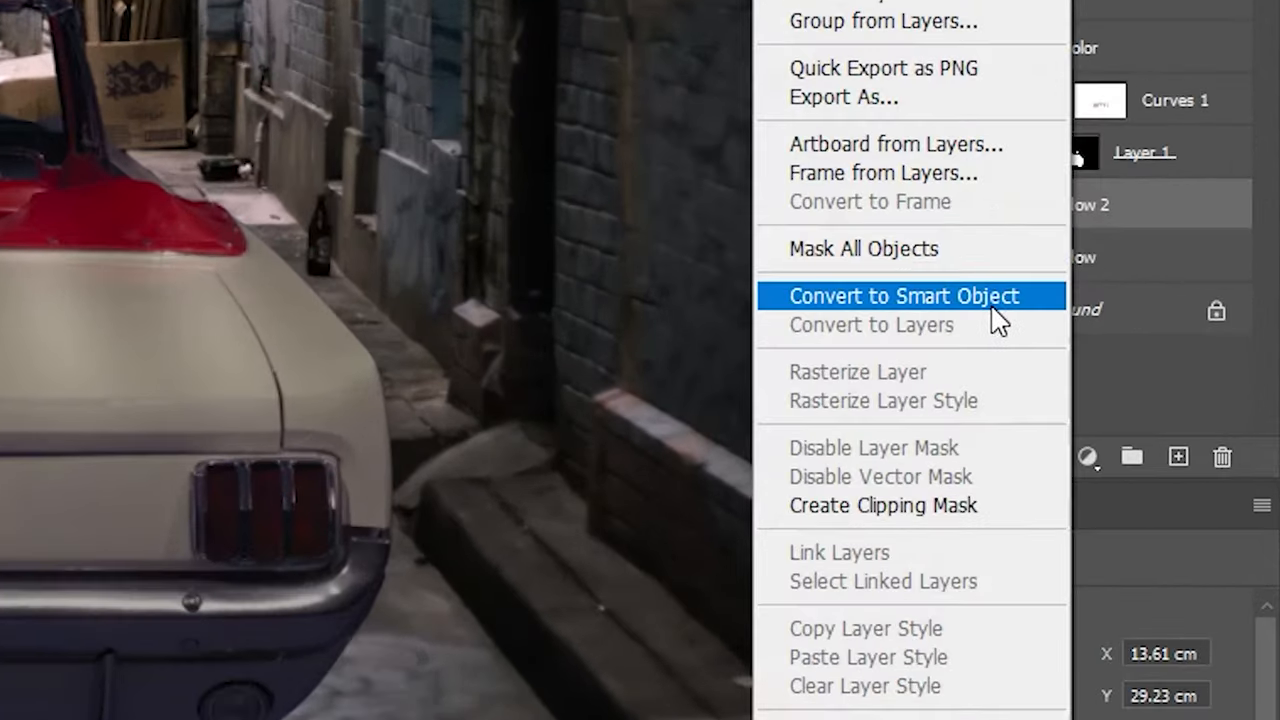
left_click(895, 300)
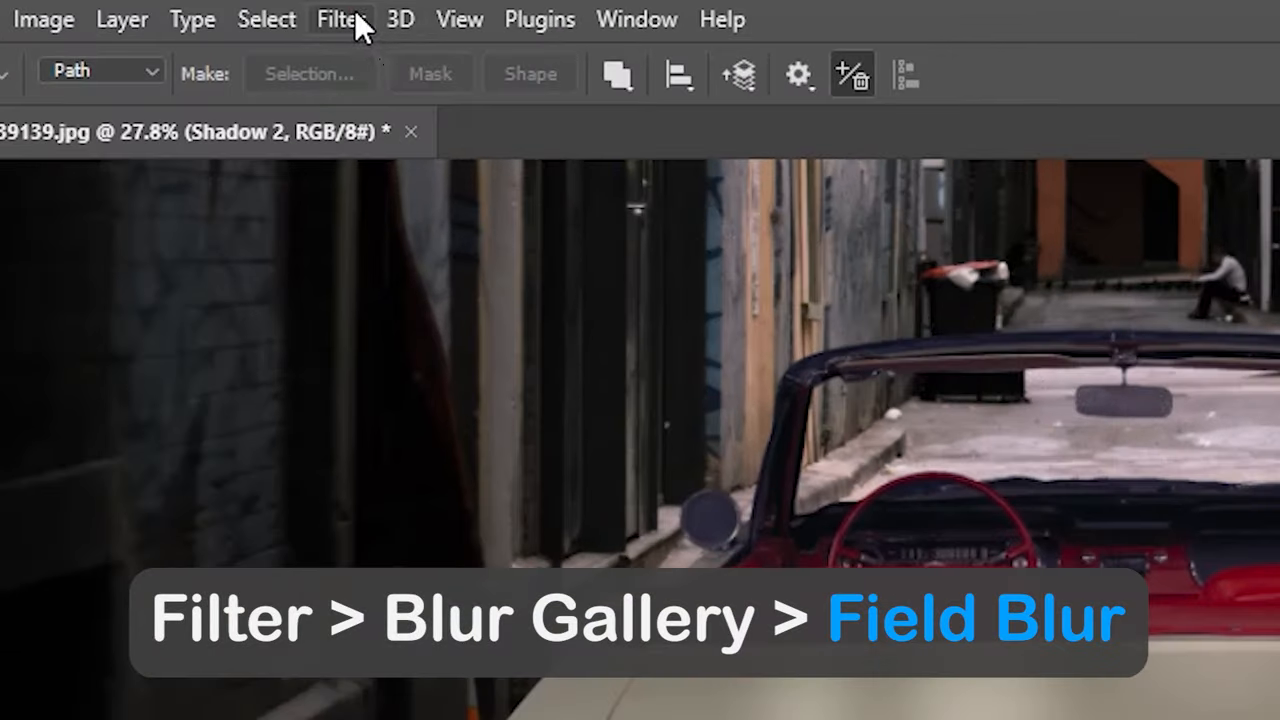
Apply a Field Blur to Shadow 2, placing three blur pins across the width of the ground shadow.
left_click(354, 12)
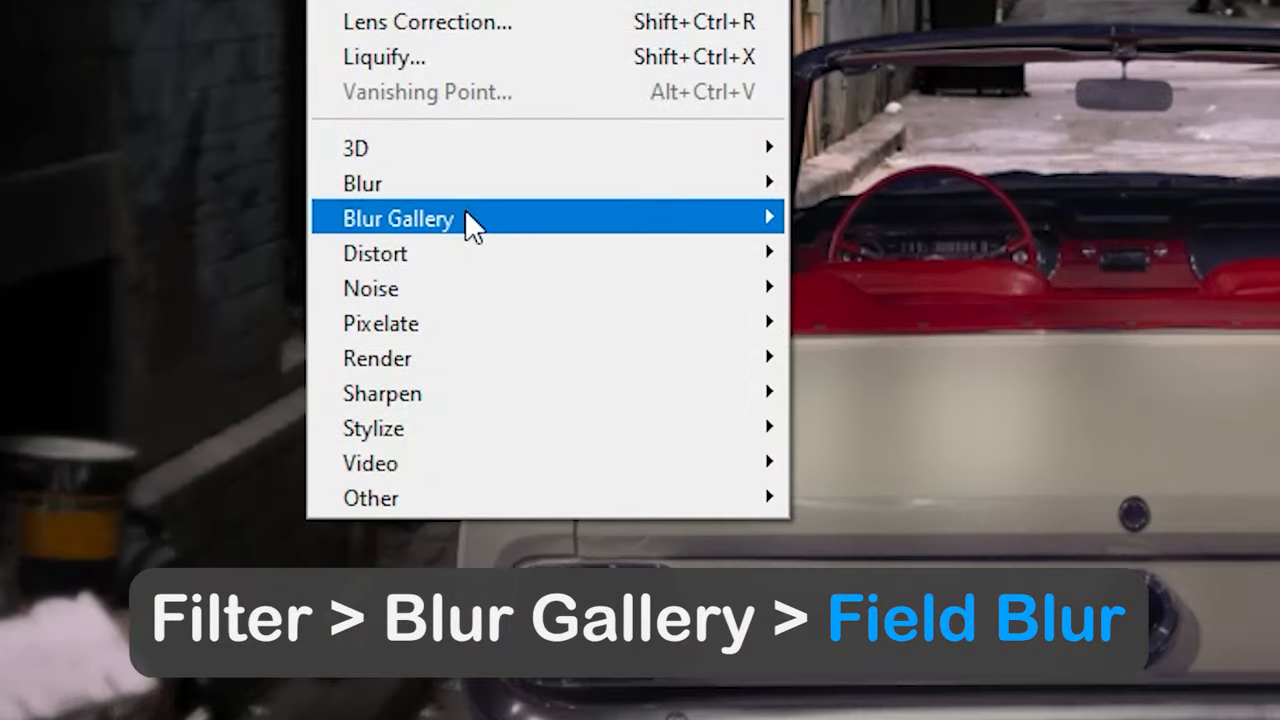
mouse_move(470, 516)
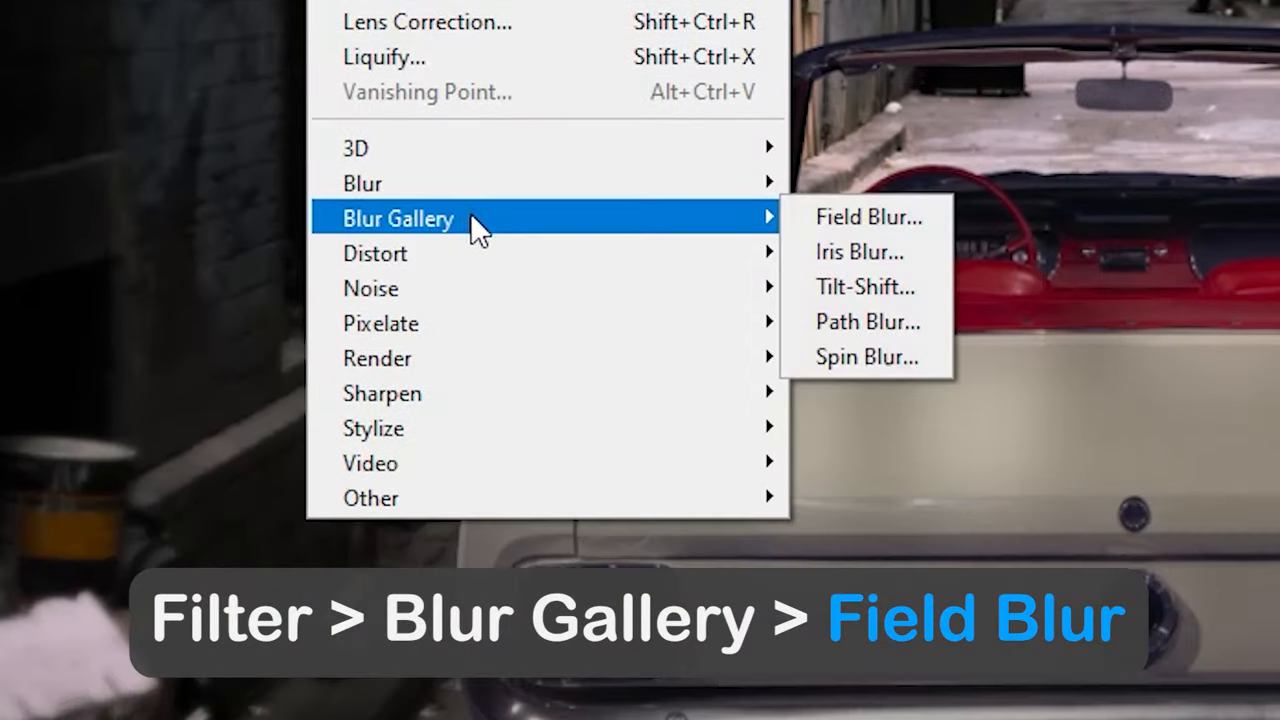
left_click(910, 222)
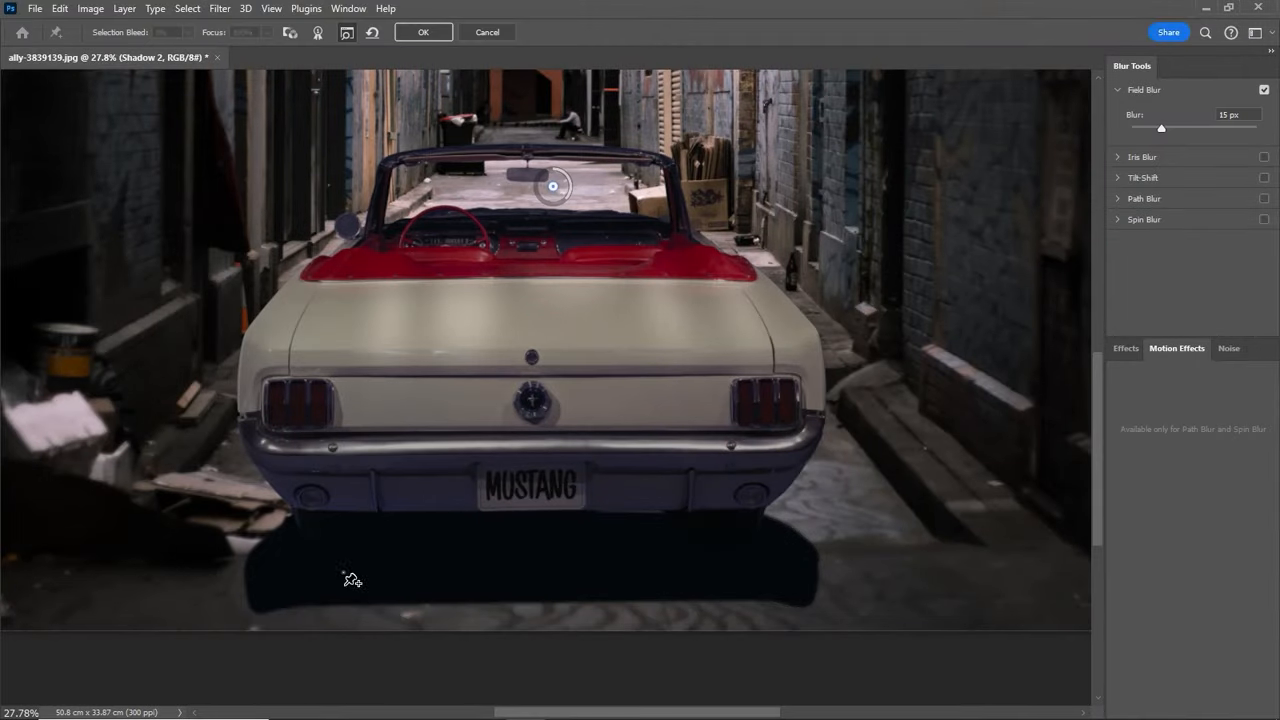
left_click(343, 571)
left_click(526, 568)
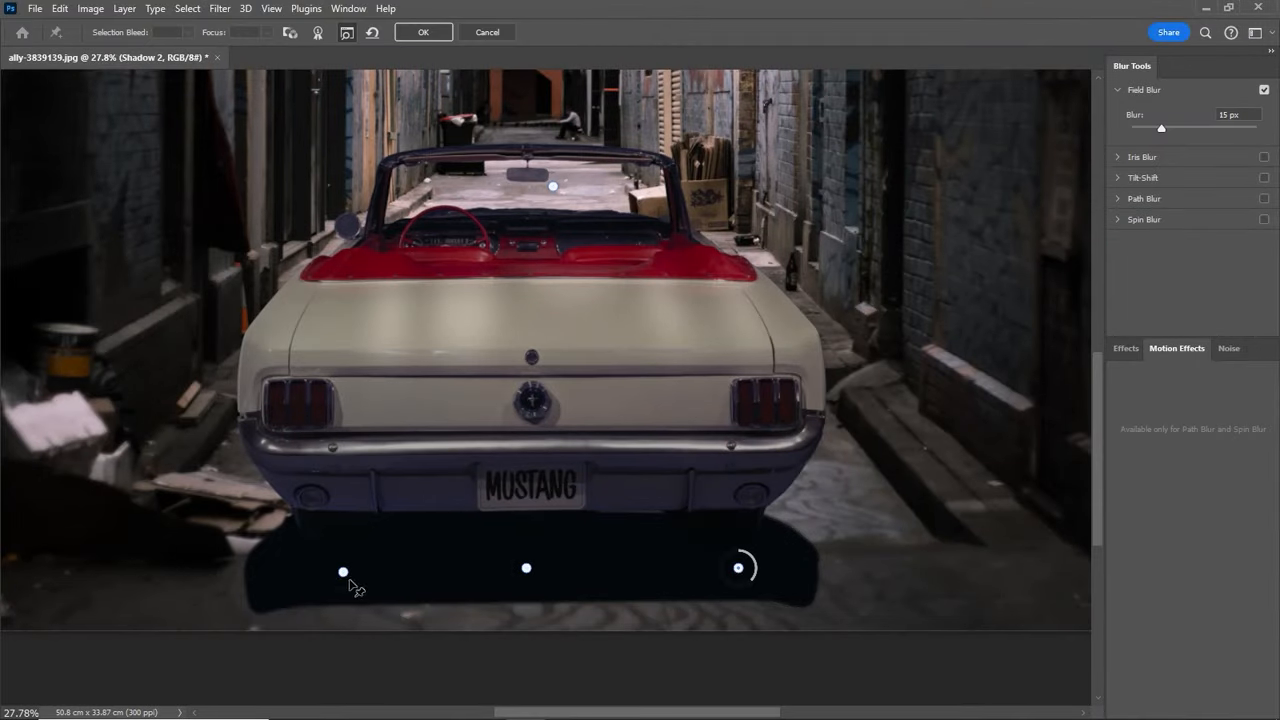
Shift the centre and right pins up toward the bumper, set their blur to 27 px and 38 px, and apply the Field Blur.
left_click_drag(361, 575, 360, 577)
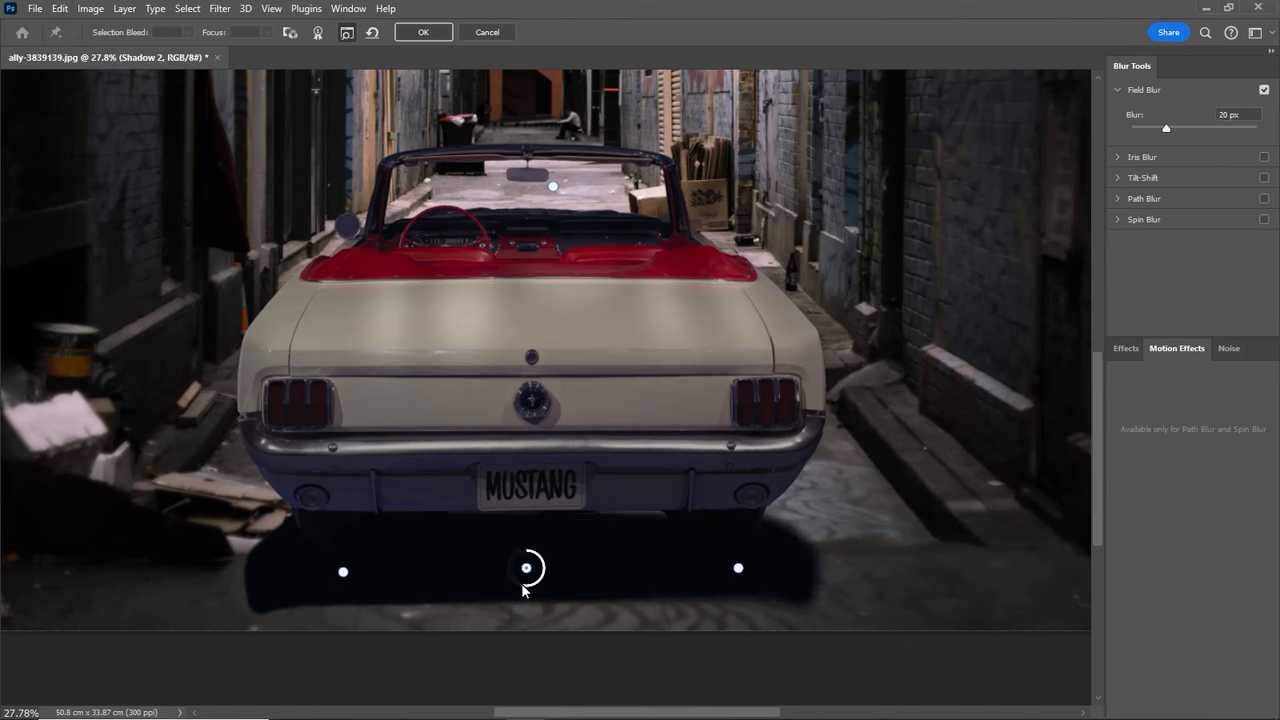
left_click_drag(744, 577, 676, 551)
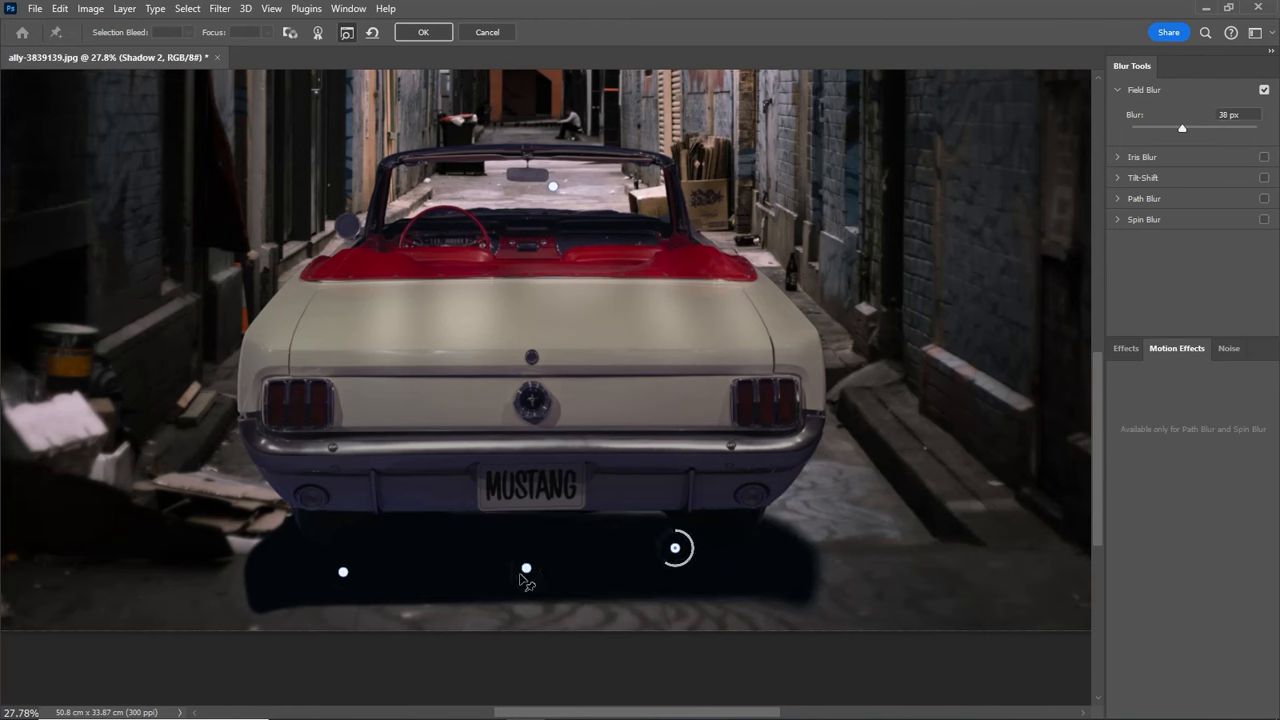
left_click_drag(526, 568, 505, 541)
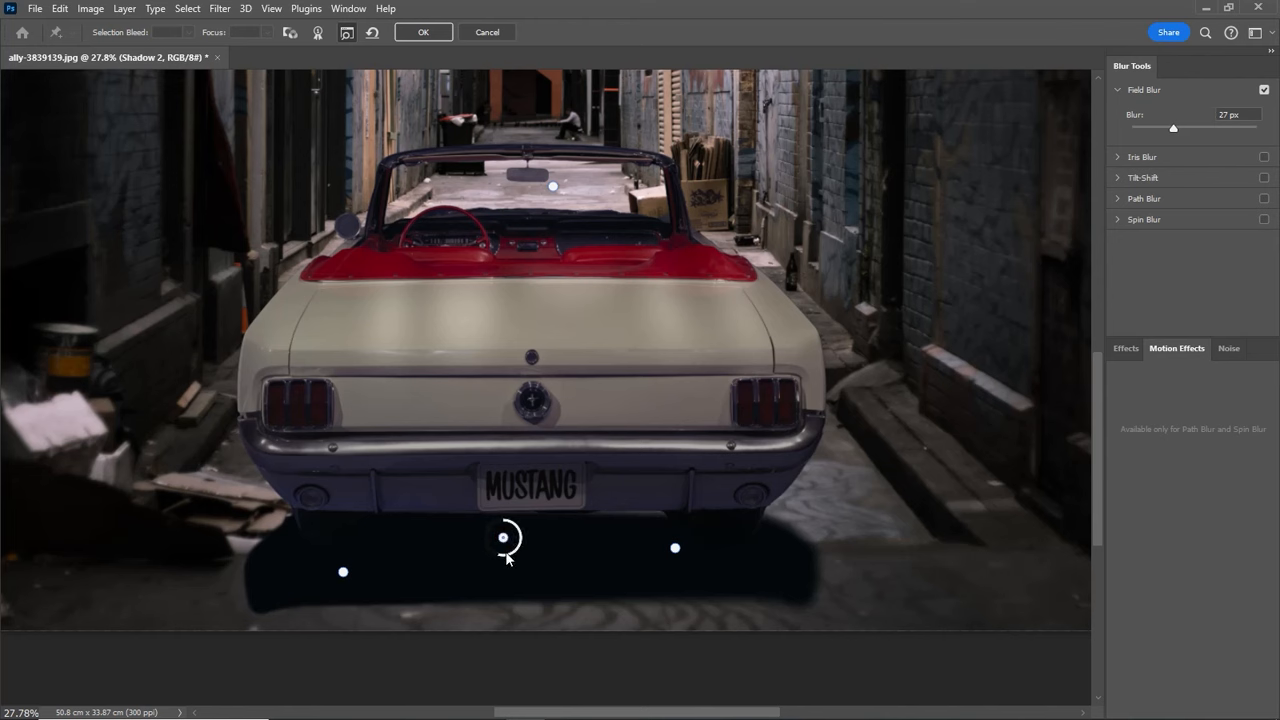
left_click(676, 551)
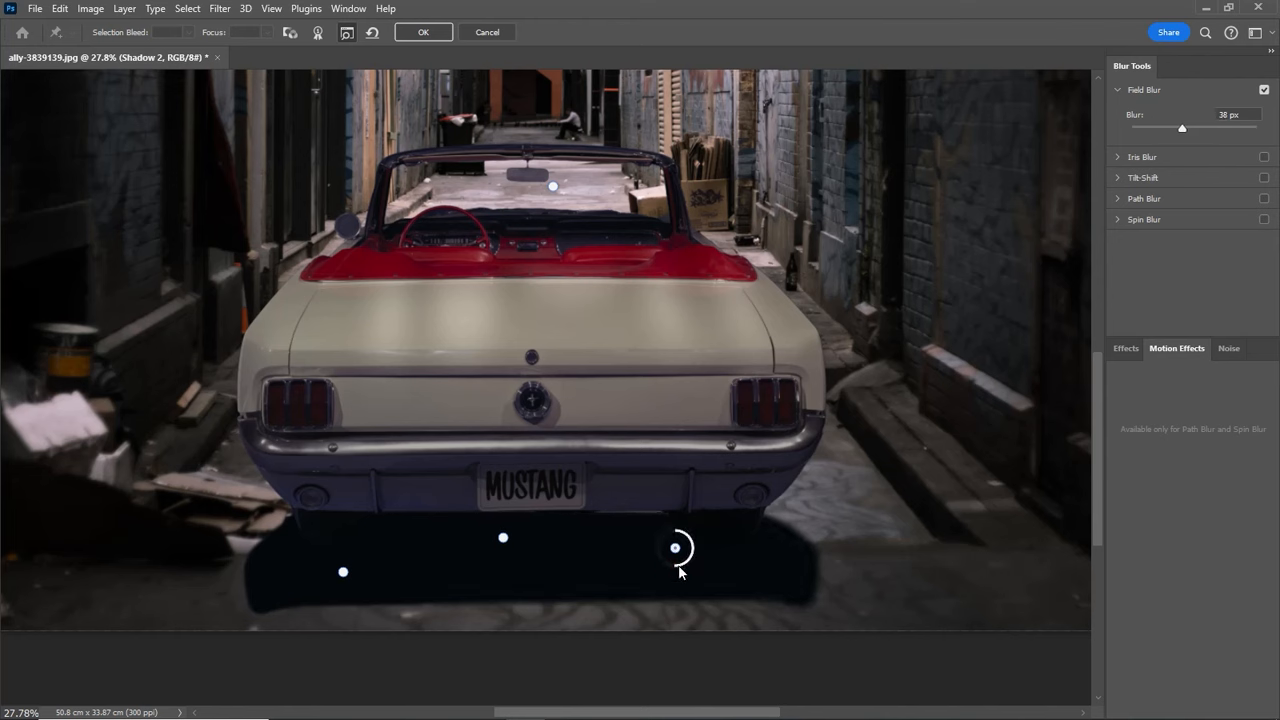
left_click(419, 36)
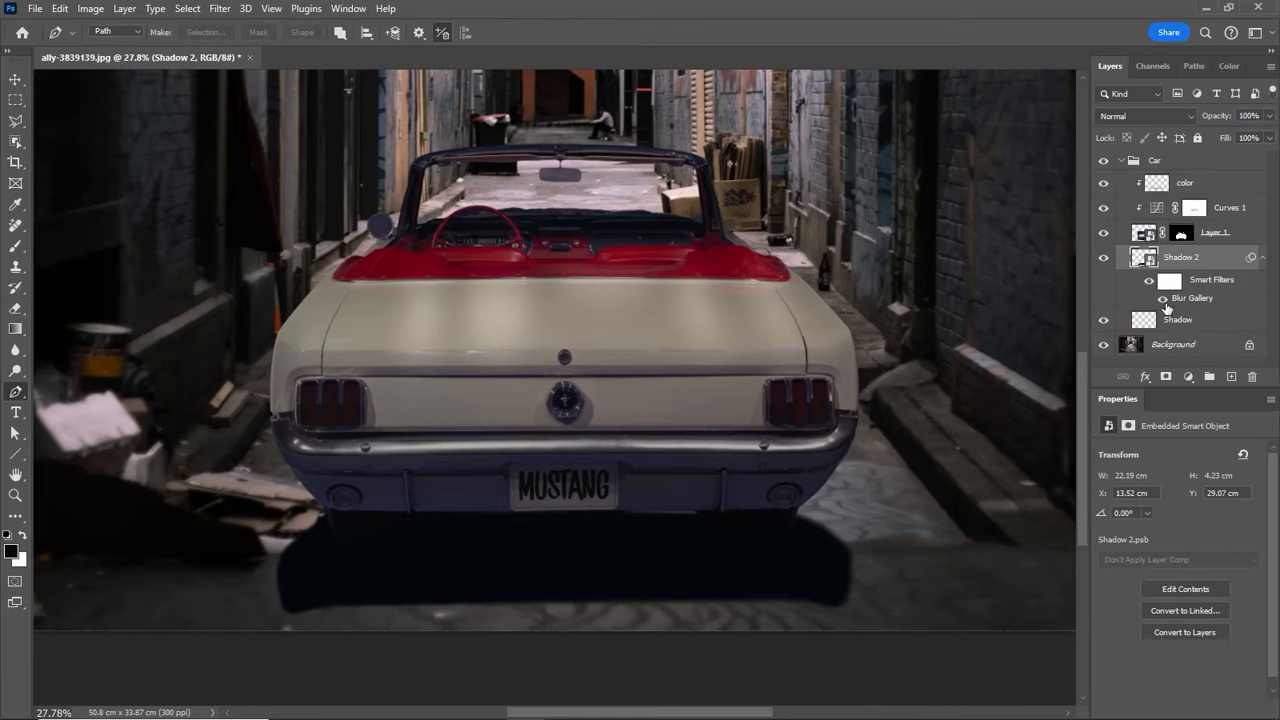
Add a layer mask to Shadow 2 and fill it with the black foreground colour at 100% opacity.
left_click(1264, 257)
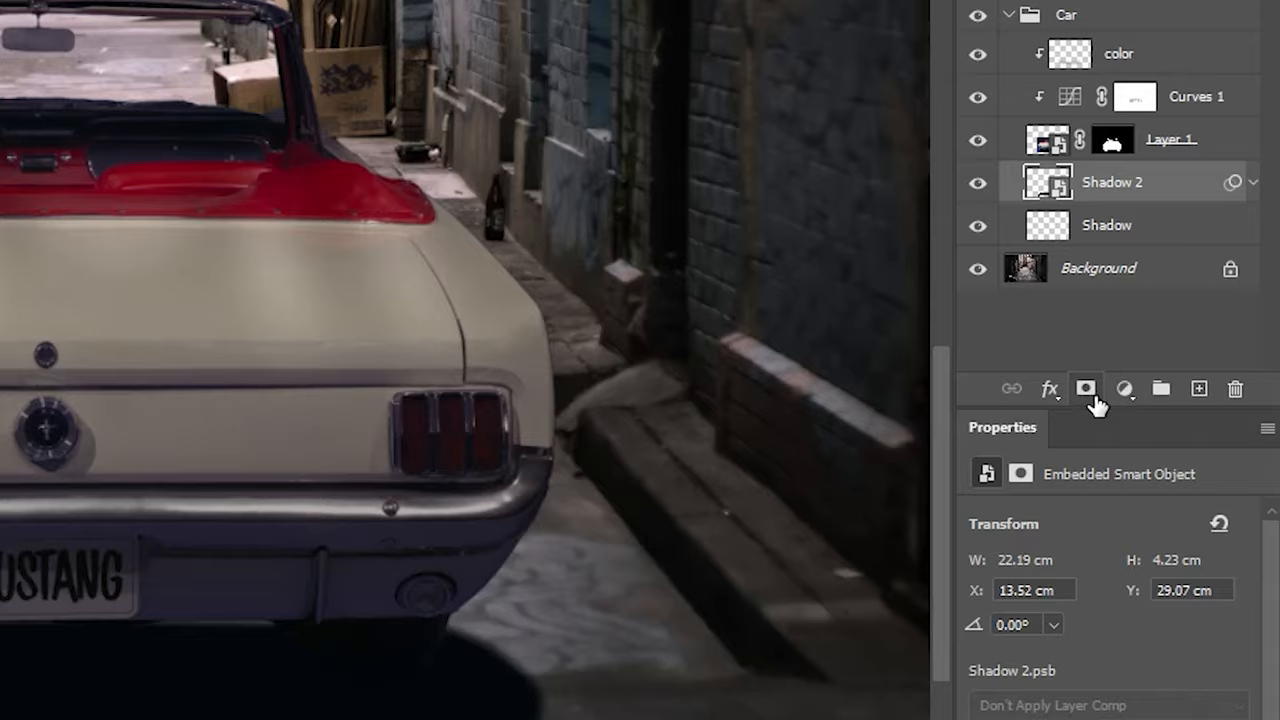
left_click(1088, 391)
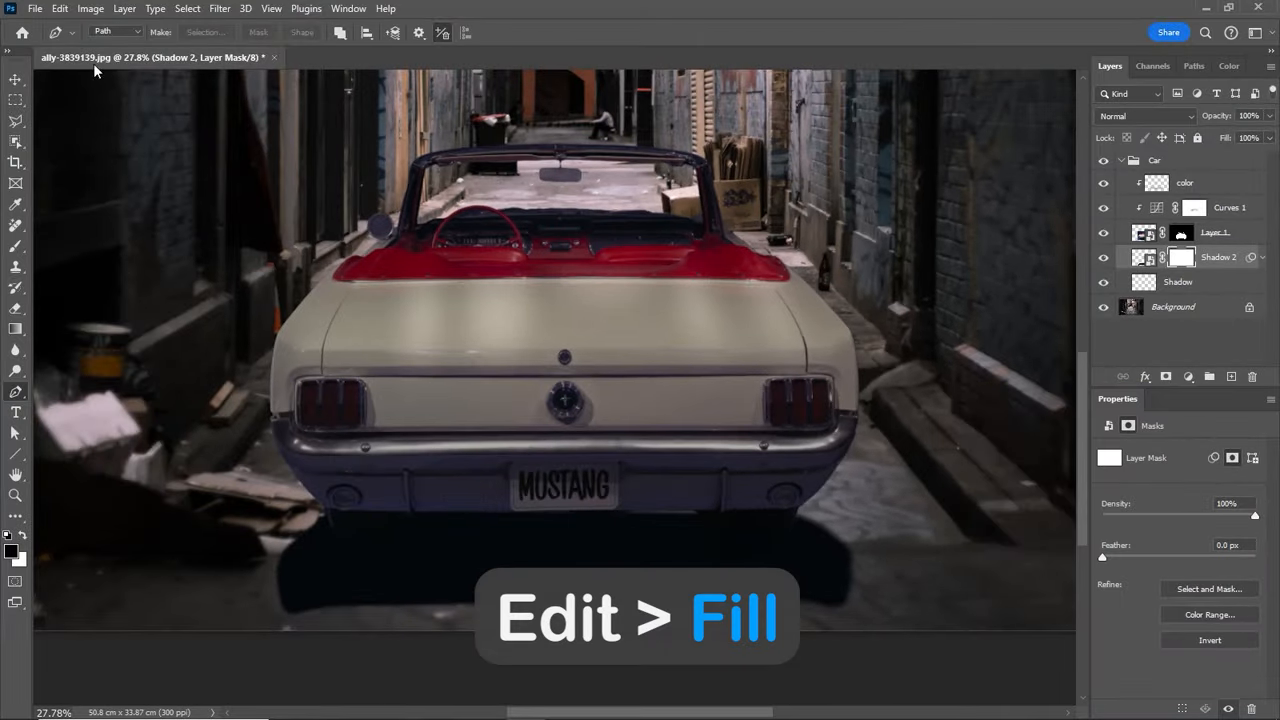
left_click(60, 8)
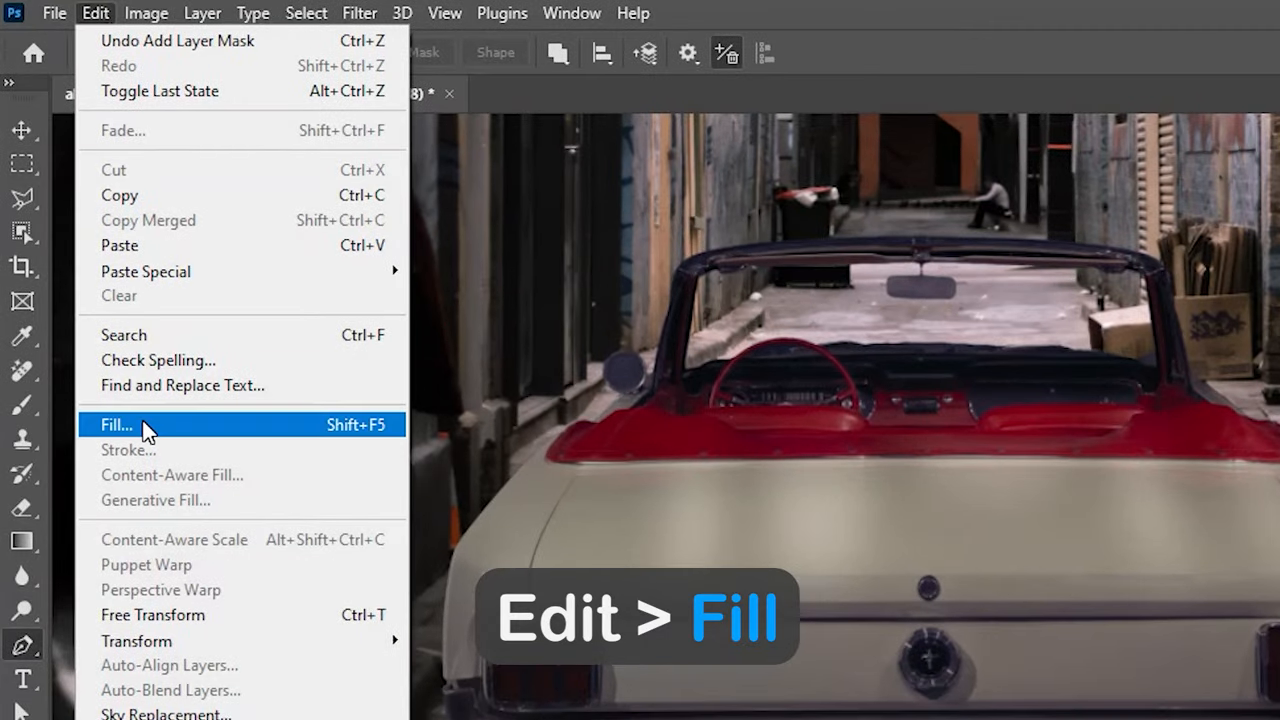
left_click(141, 427)
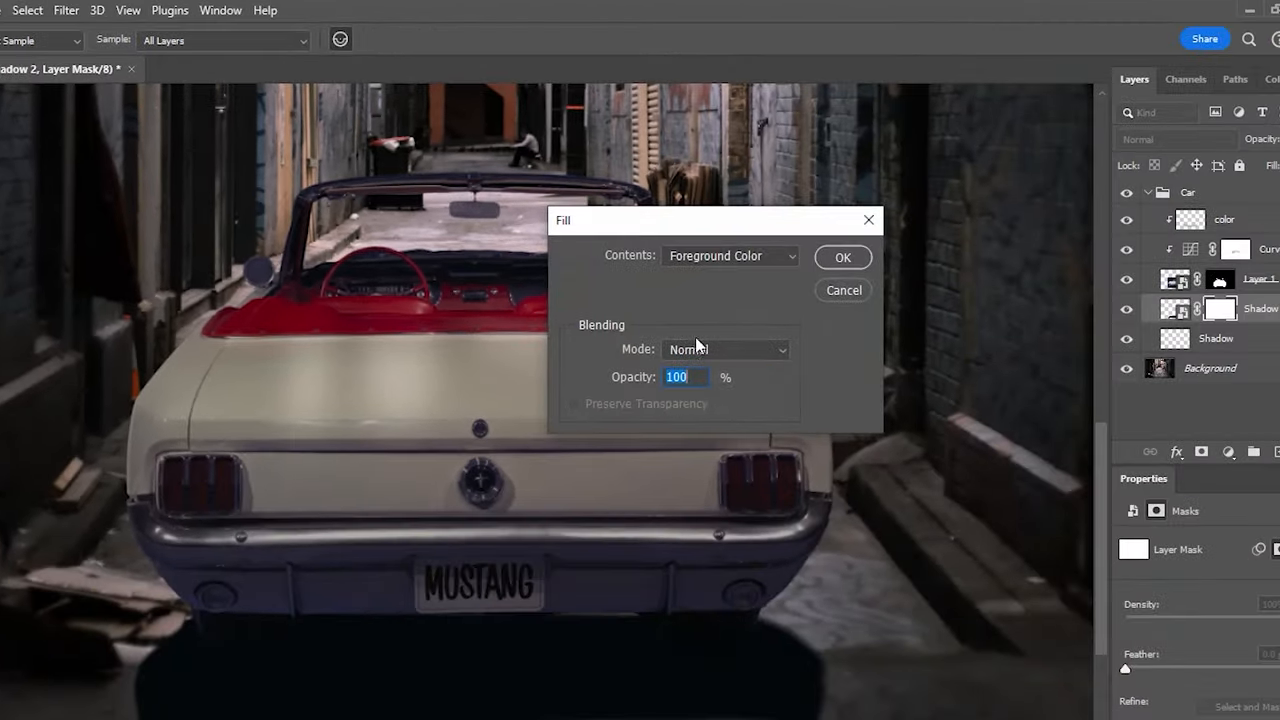
left_click(864, 262)
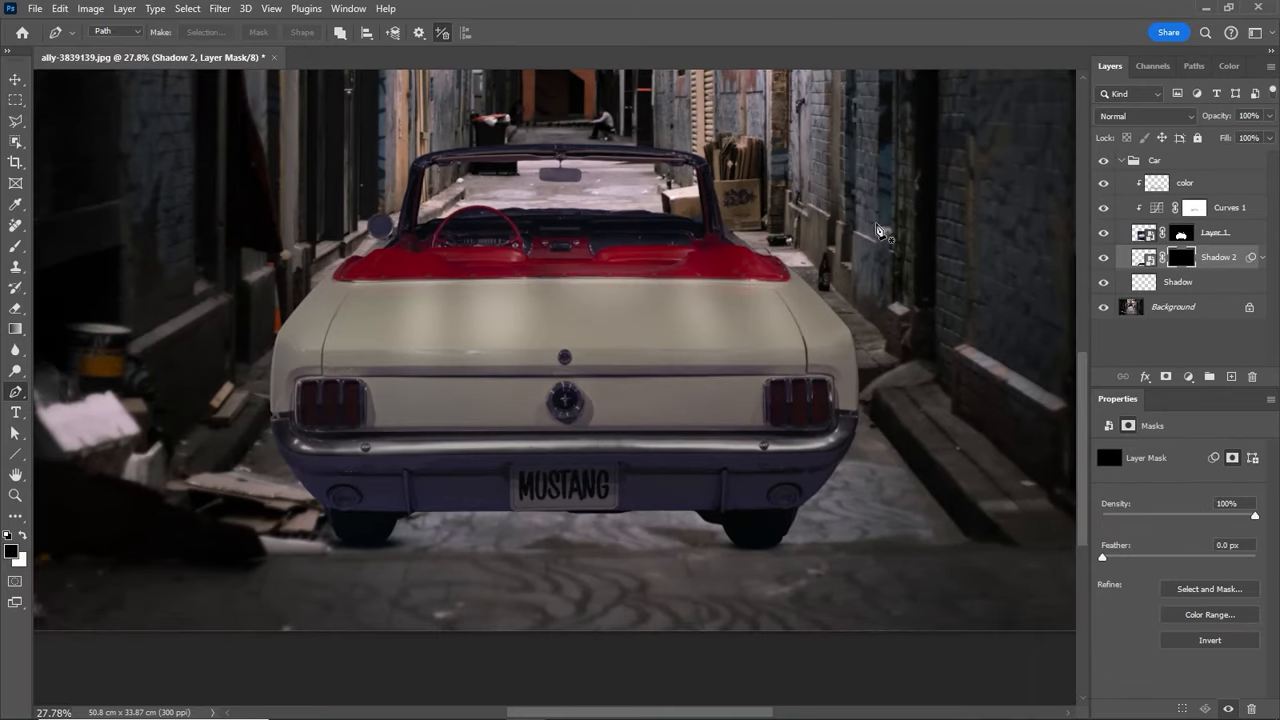
Set up a Soft Round Pressure Size brush at 711 px with 4% flow and white as the foreground colour.
left_click_drag(15, 246, 75, 250)
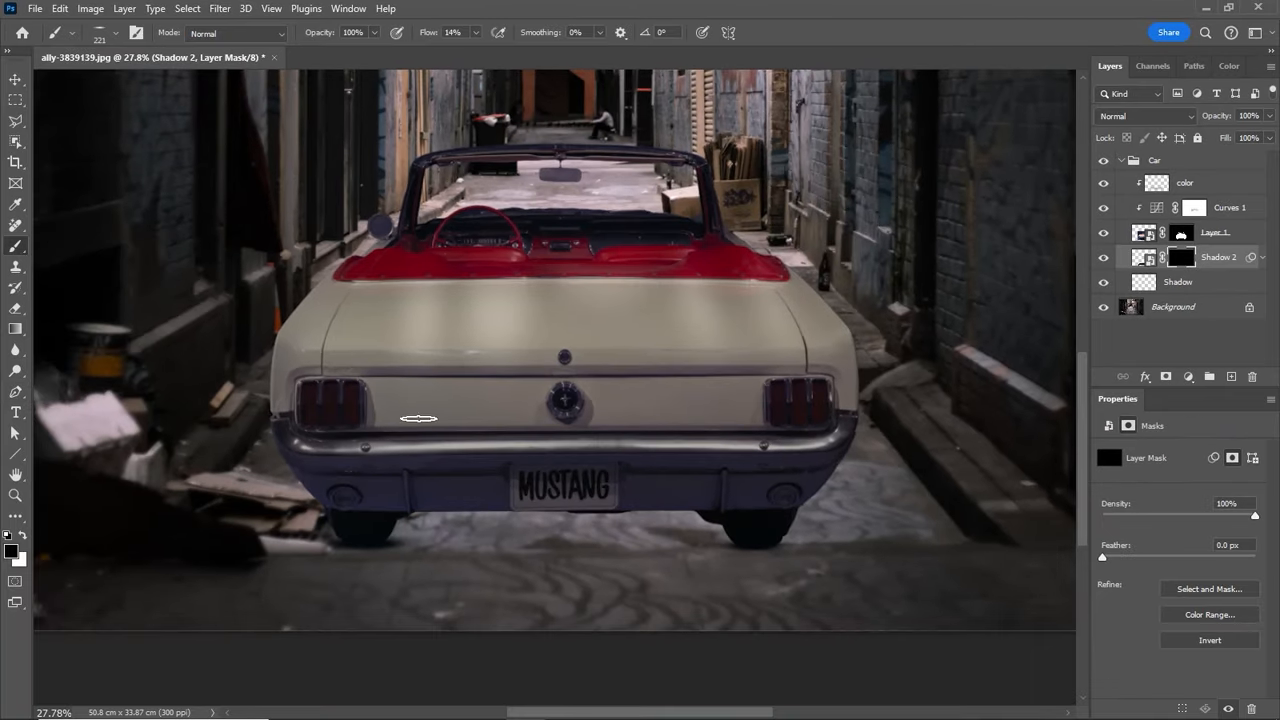
right_click(426, 432)
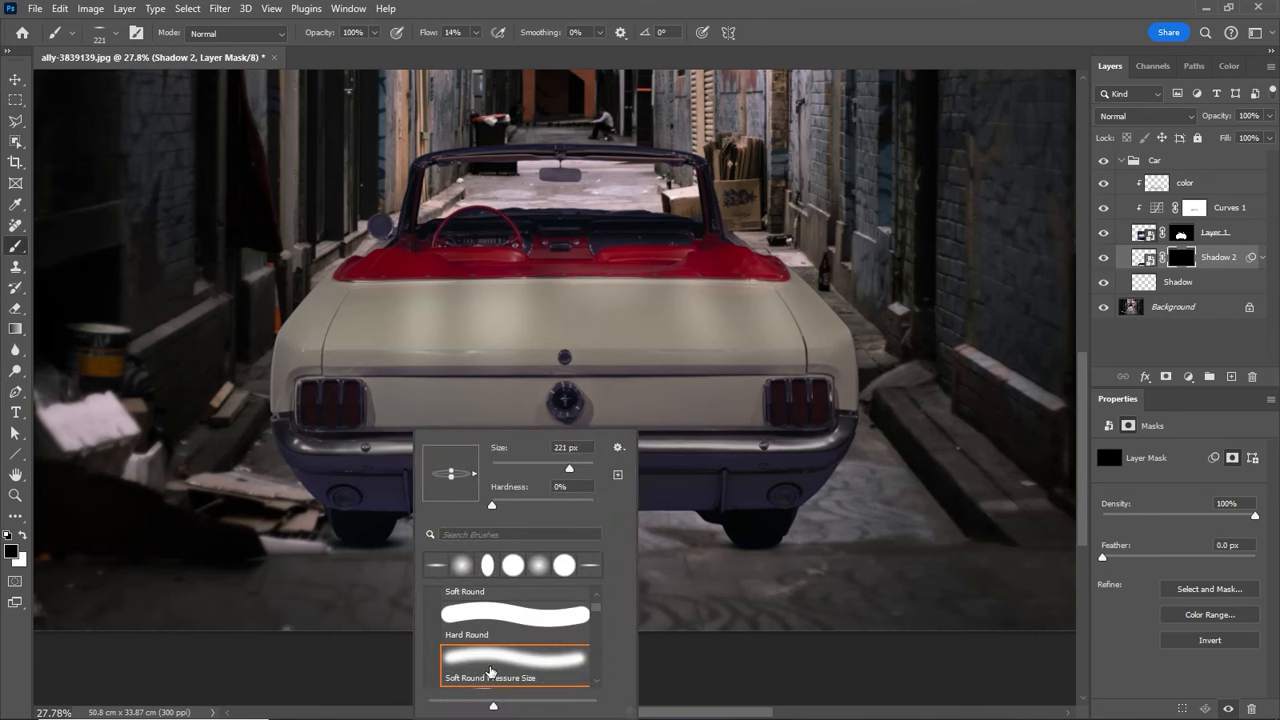
left_click(489, 670)
left_click_drag(372, 460, 430, 470)
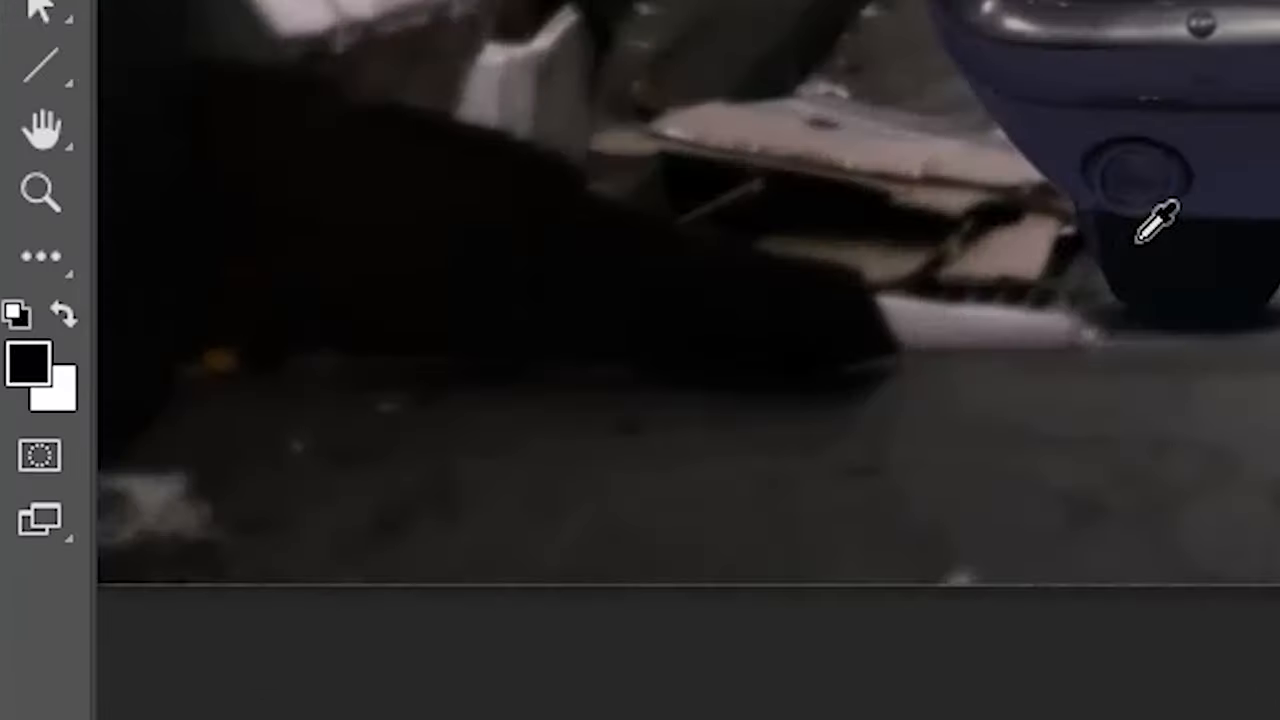
left_click(63, 316)
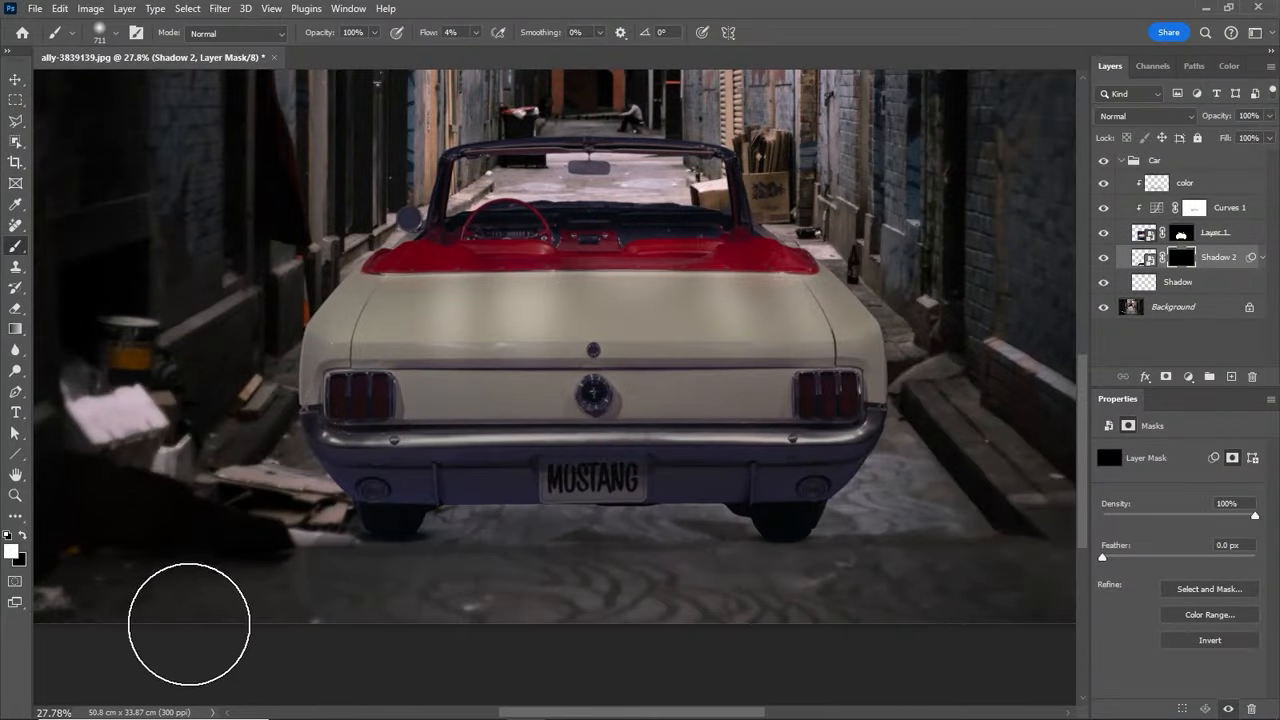
Paint white on the Shadow 2 mask beneath the car to reveal a soft ground shadow, raising the brush flow to 12%.
scroll(440, 412, "down", 1)
left_click_drag(427, 537, 774, 508)
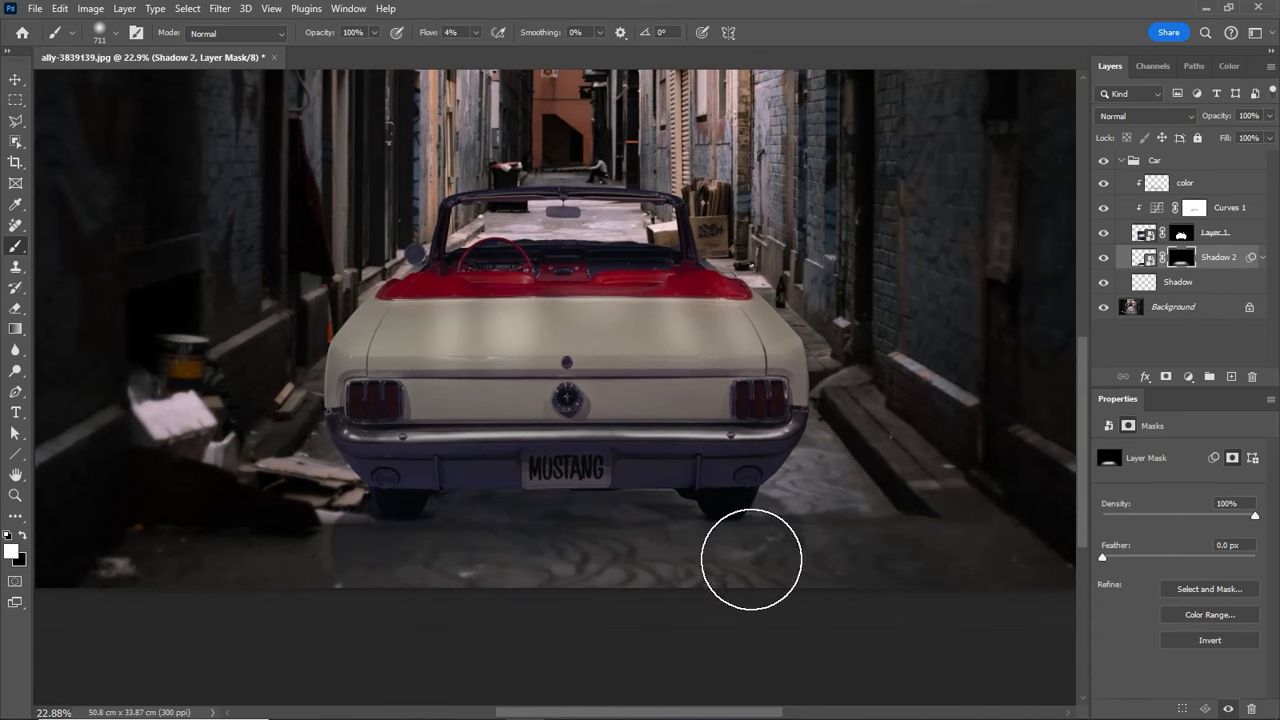
left_click_drag(752, 557, 265, 513)
key("shift+1")
key("shift+2")
left_click_drag(440, 428, 418, 432)
left_click_drag(445, 535, 473, 609)
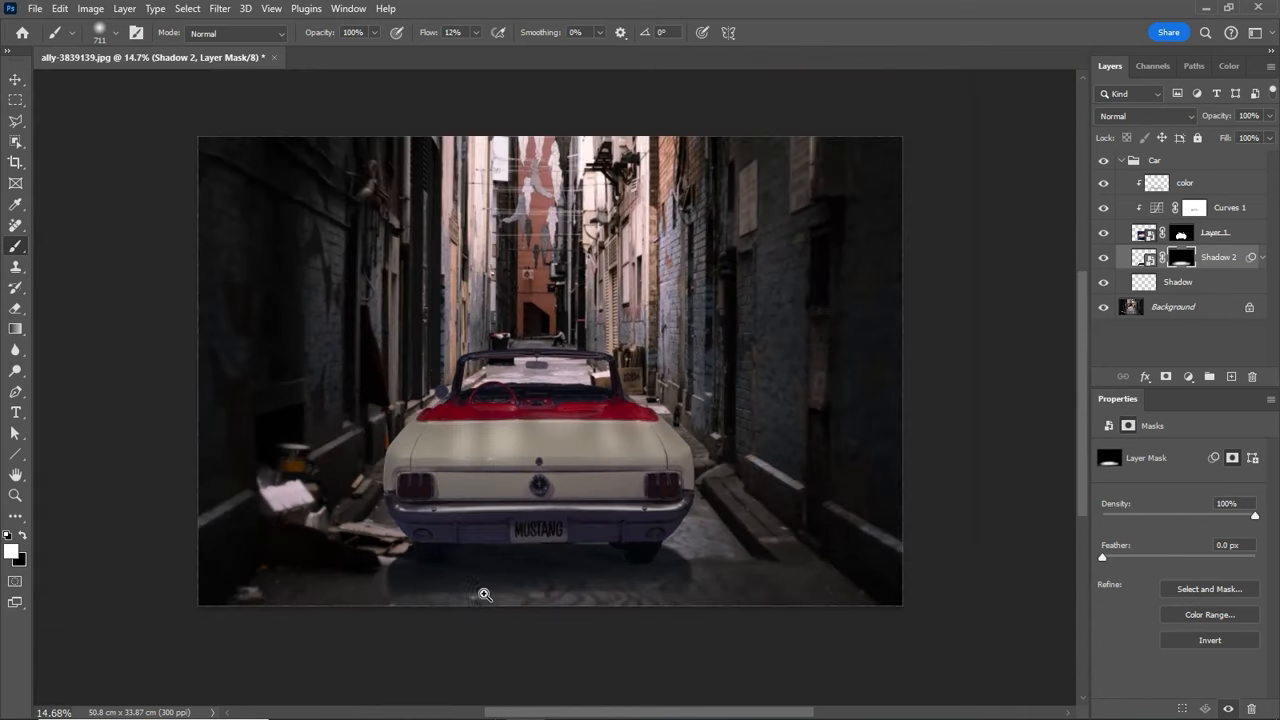
left_click_drag(502, 564, 547, 612)
left_click_drag(470, 420, 434, 412)
Create a new empty layer directly above the car's Layer 1 and clip it to that layer.
left_click(1178, 282)
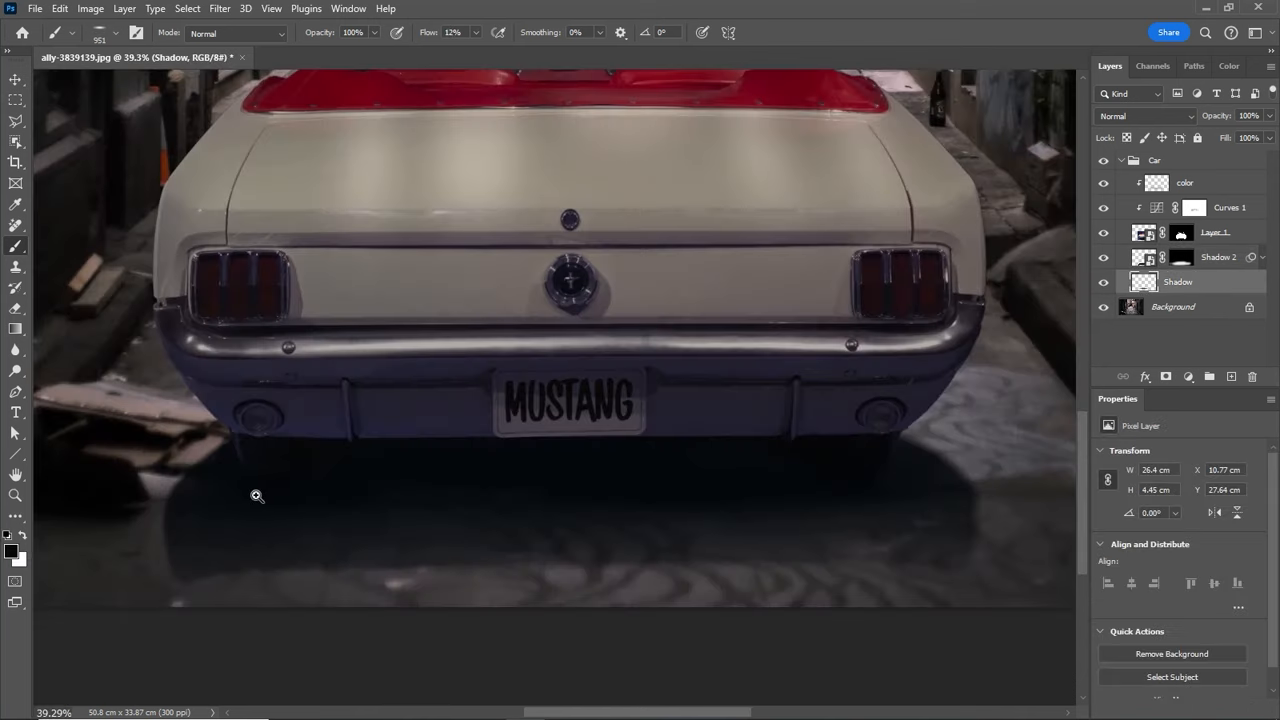
left_click_drag(257, 494, 357, 511)
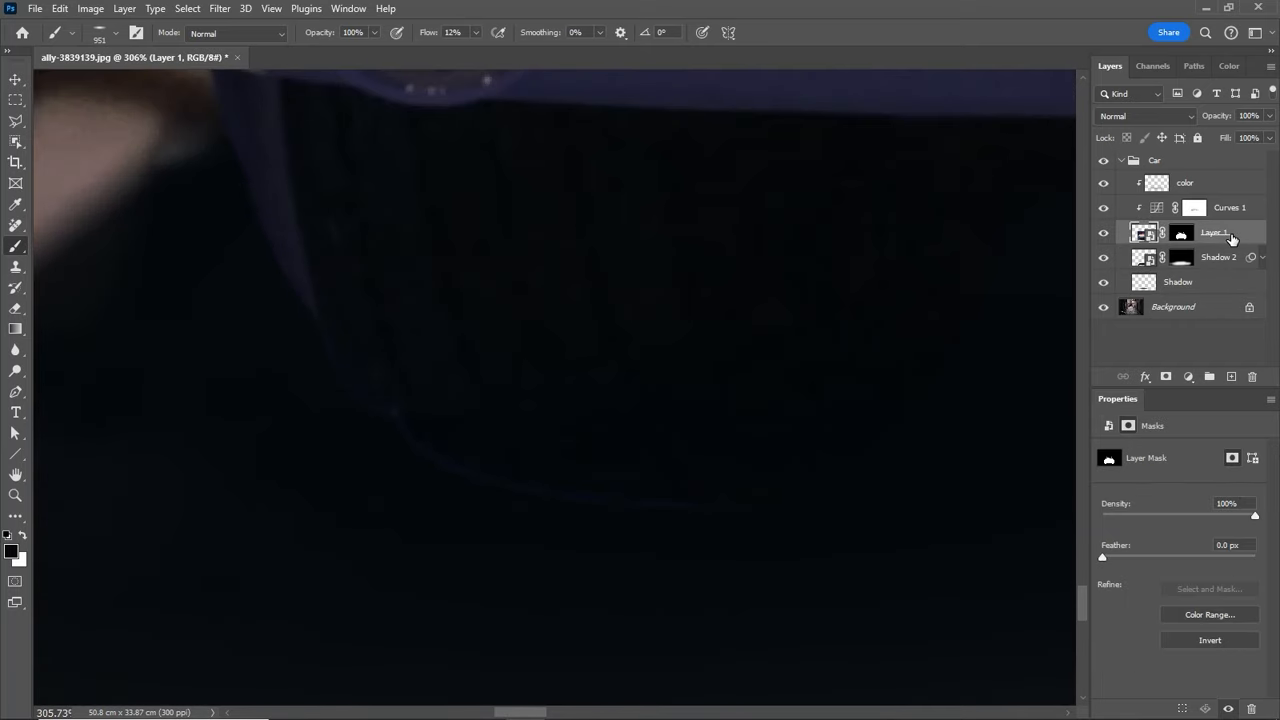
left_click(1229, 234)
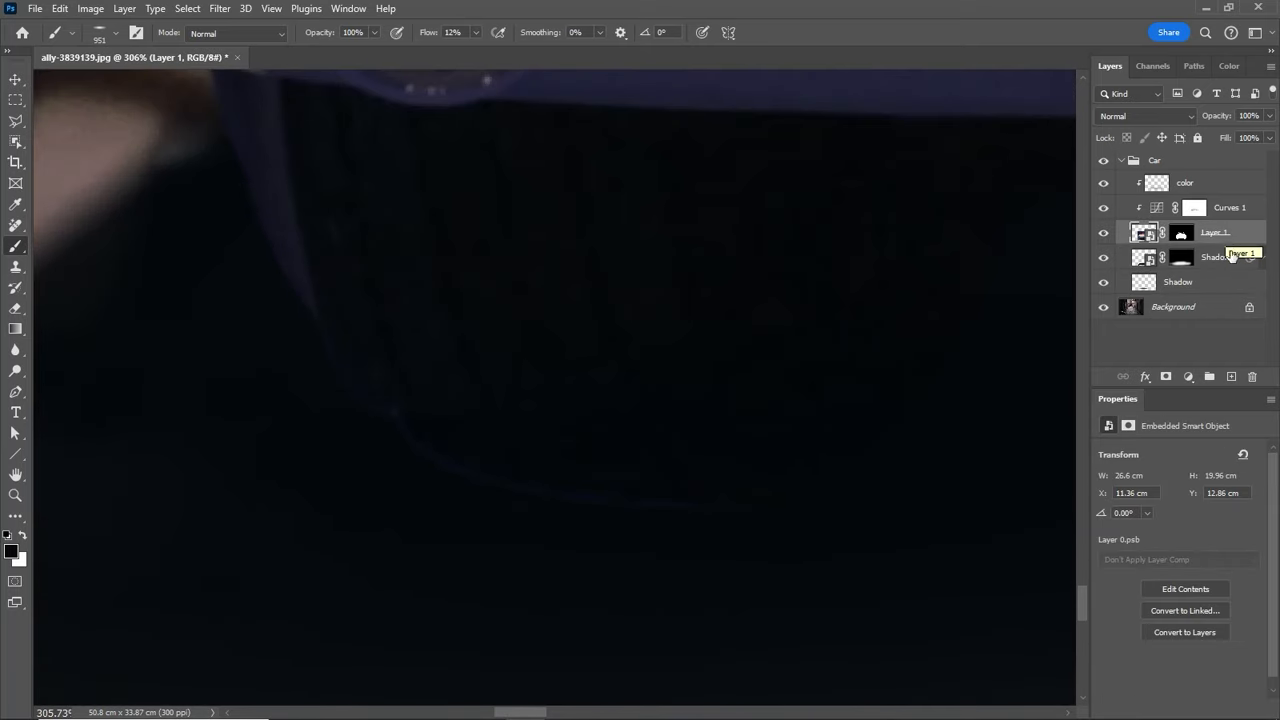
left_click(1232, 377)
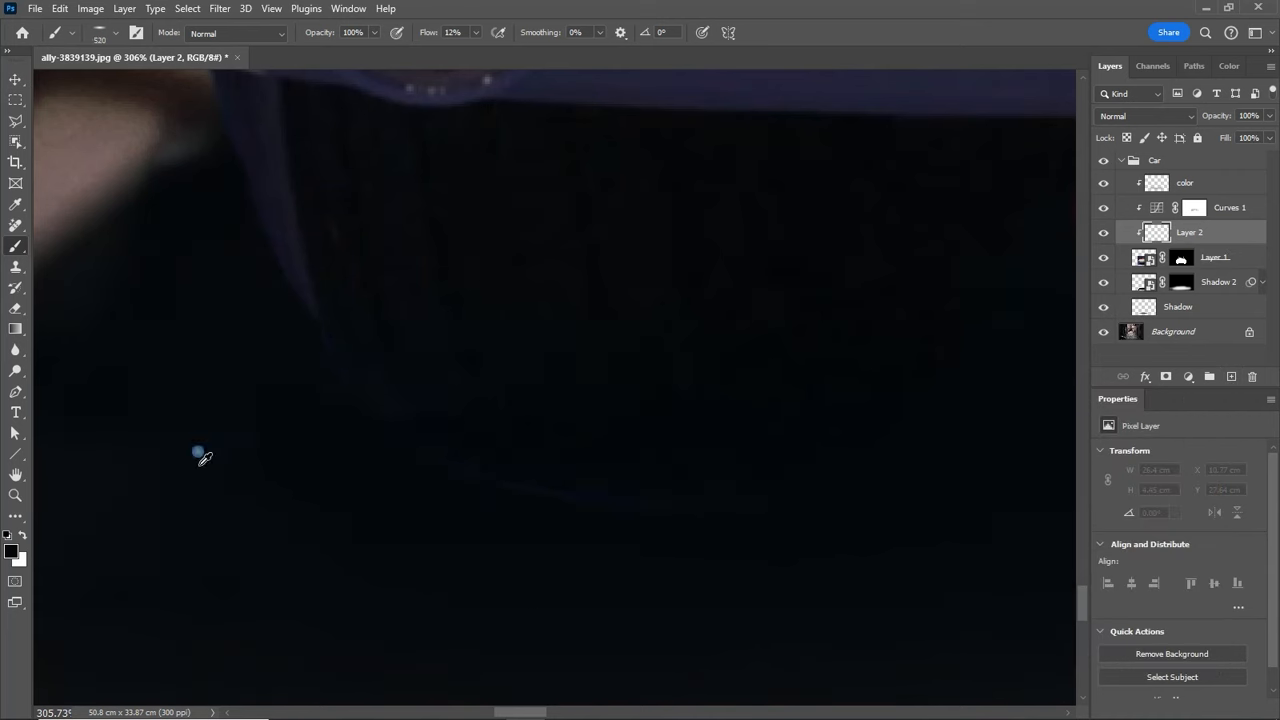
Choose the Soft Round Pressure Size brush and reduce it to 111 px for the wheel edges.
right_click(395, 445)
left_click(464, 617)
left_click(472, 567)
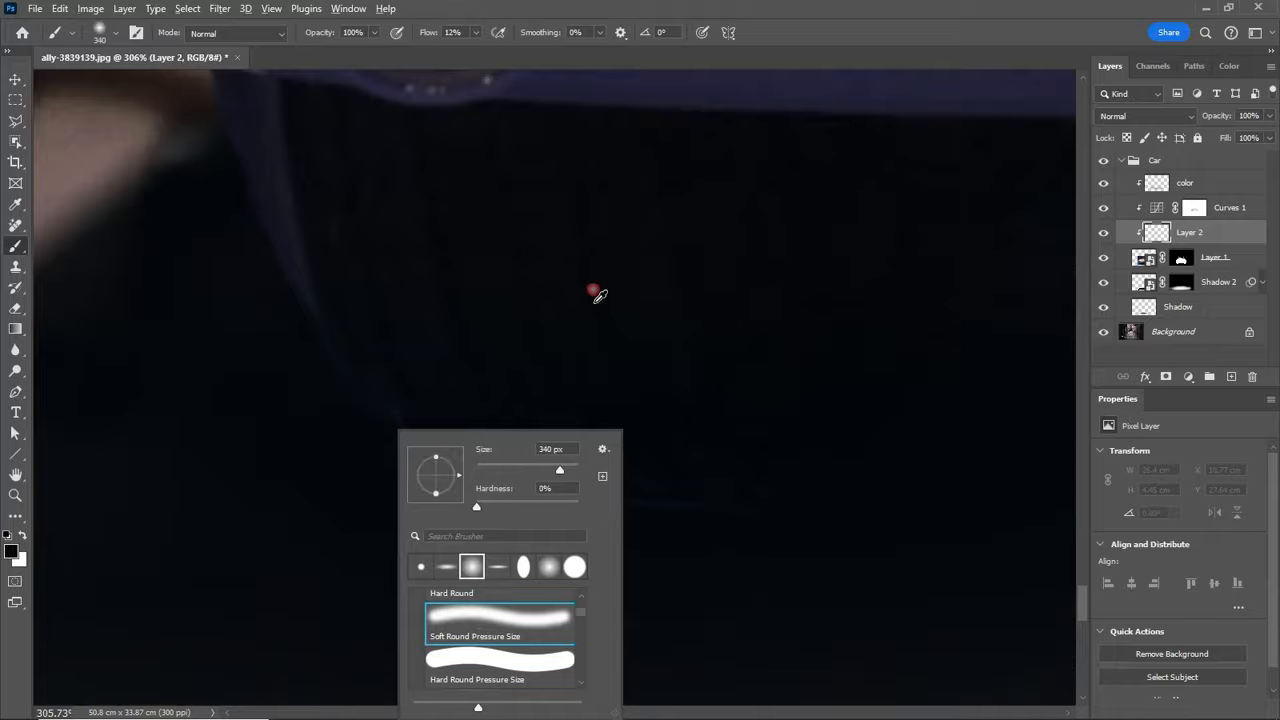
left_click_drag(599, 288, 250, 288)
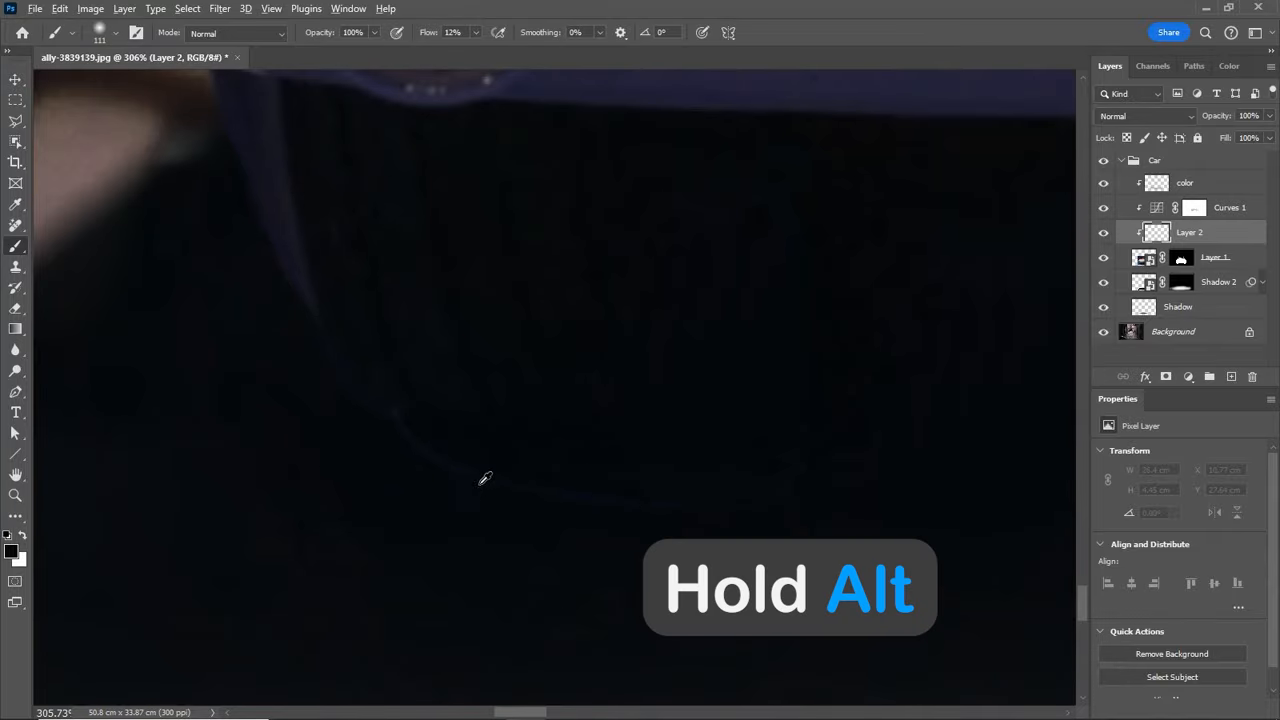
Paint the sampled dark shadow colour on Layer 2 over the bluish edges of both rear wheels, undoing unwanted strokes.
mouse_move(503, 460)
left_mouse_down()
mouse_move(391, 496)
mouse_move(325, 490)
left_mouse_up()
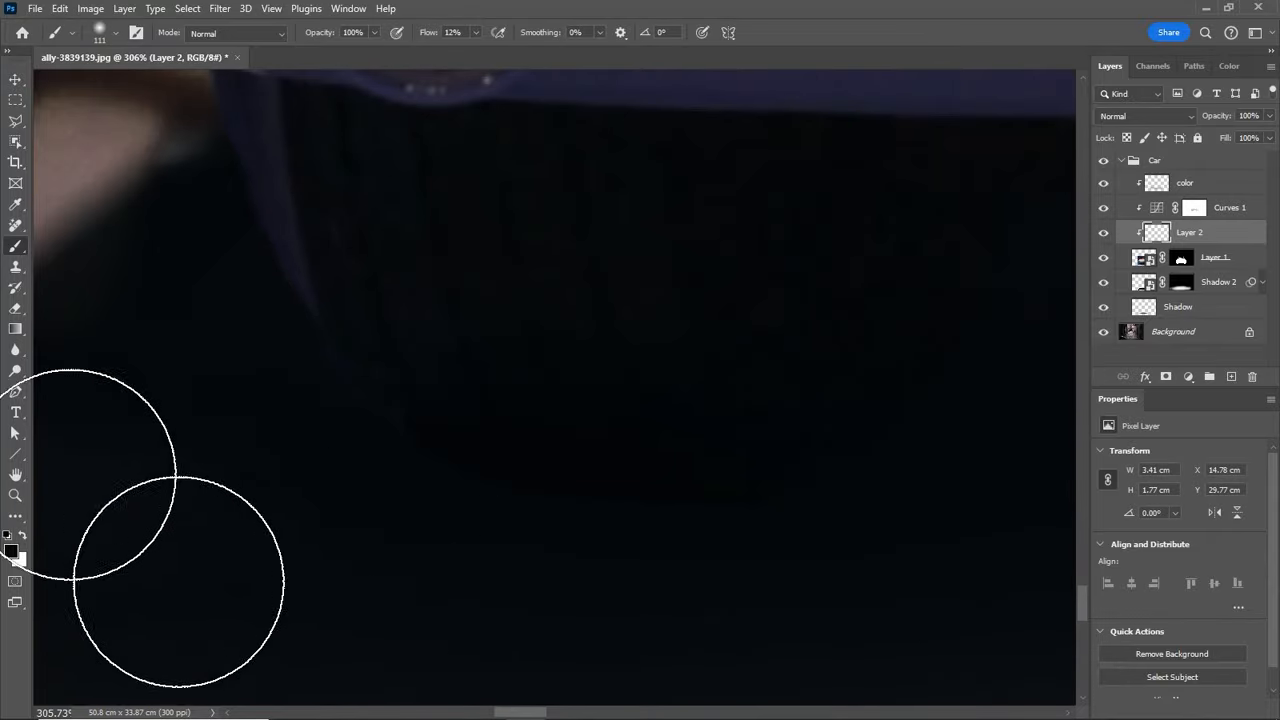
key("ctrl+z")
key("ctrl+z")
left_click_drag(474, 529, 545, 537)
mouse_move(150, 451)
left_mouse_down()
mouse_move(718, 553)
mouse_move(8, 398)
left_mouse_up()
scroll(343, 414, "down", 2)
scroll(549, 551, "down", 2)
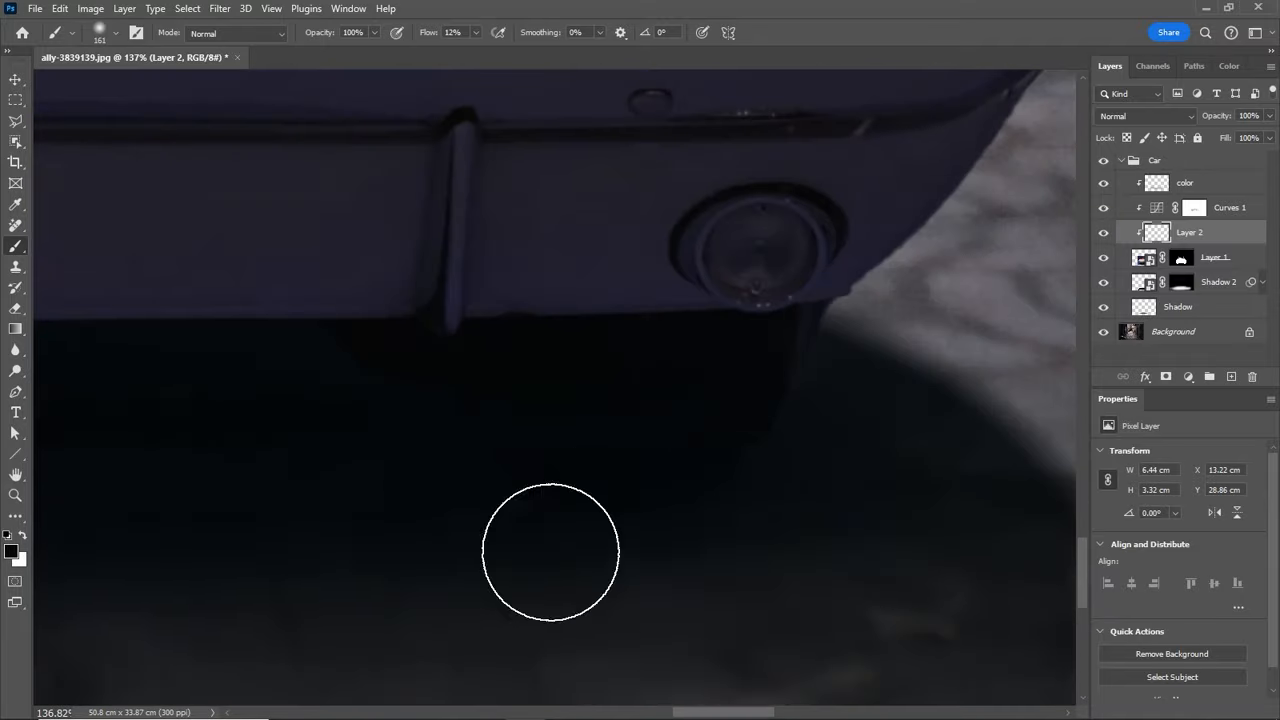
left_click_drag(344, 506, 390, 495)
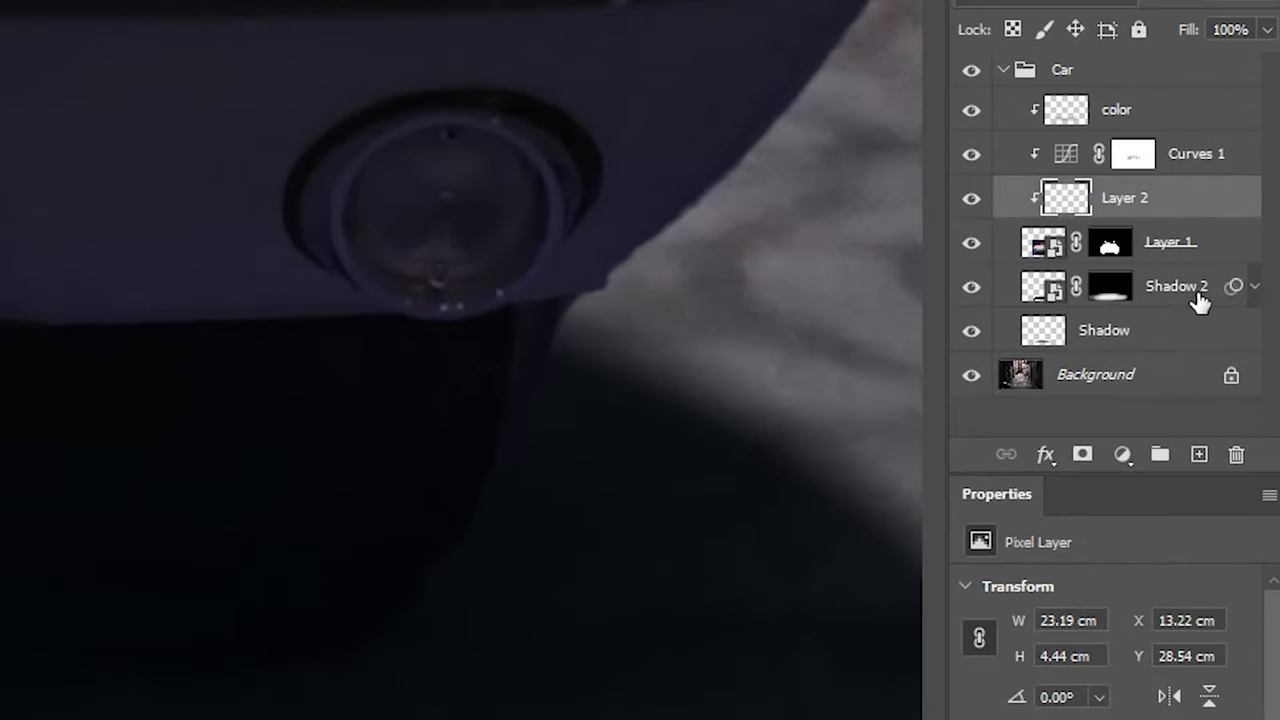
Apply a Curves adjustment to Shadow 2, lowering the white point's output to 171, to darken the shadow toward the wheels.
left_click(1205, 294)
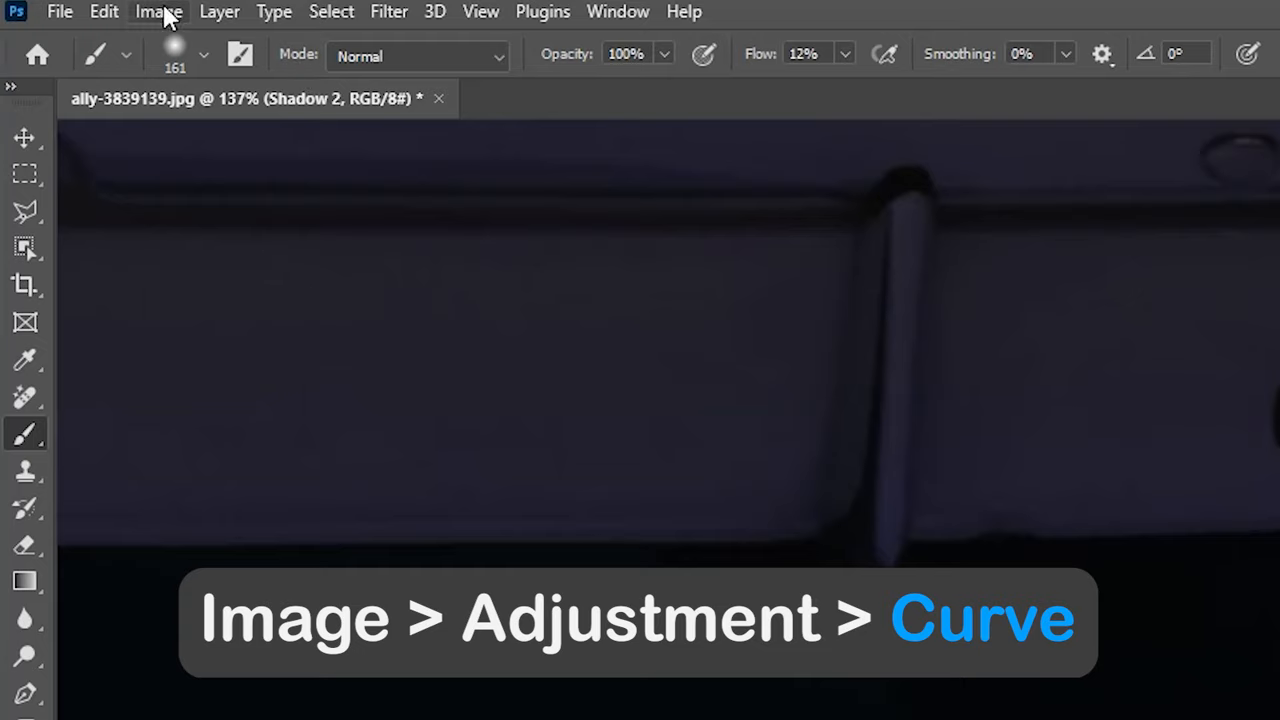
left_click(160, 12)
mouse_move(200, 85)
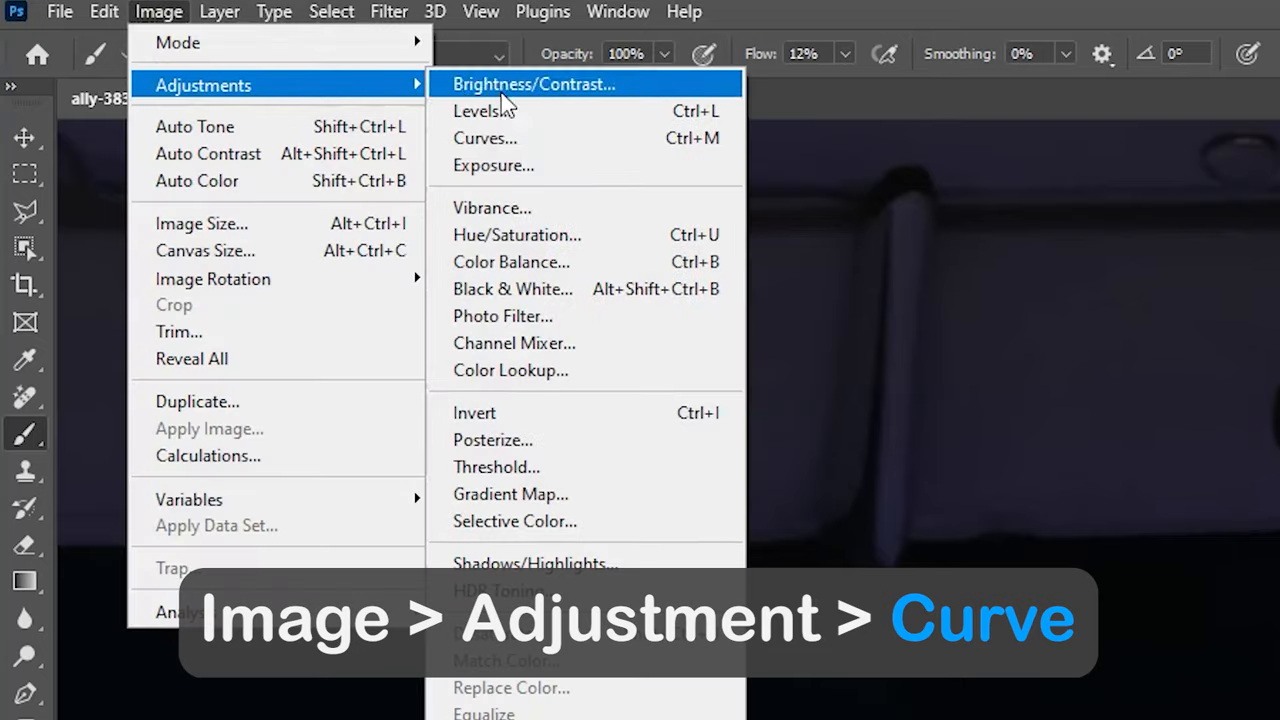
left_click(566, 146)
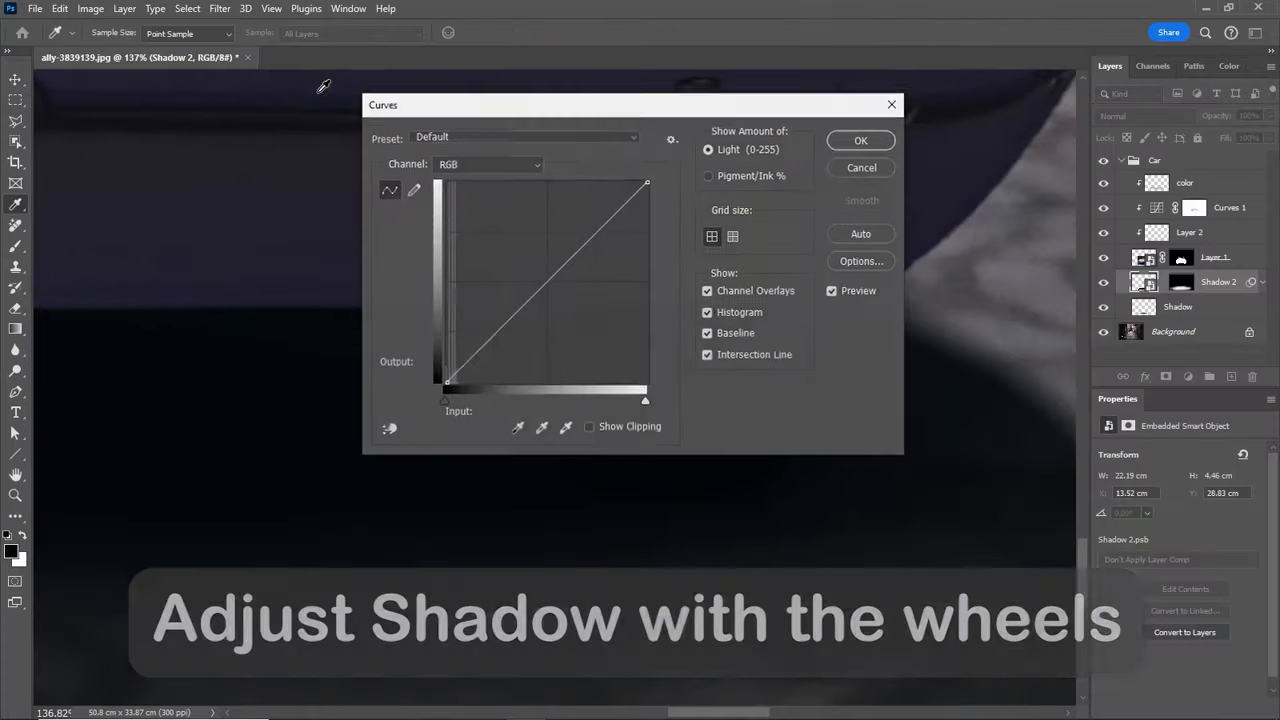
left_click_drag(492, 109, 999, 87)
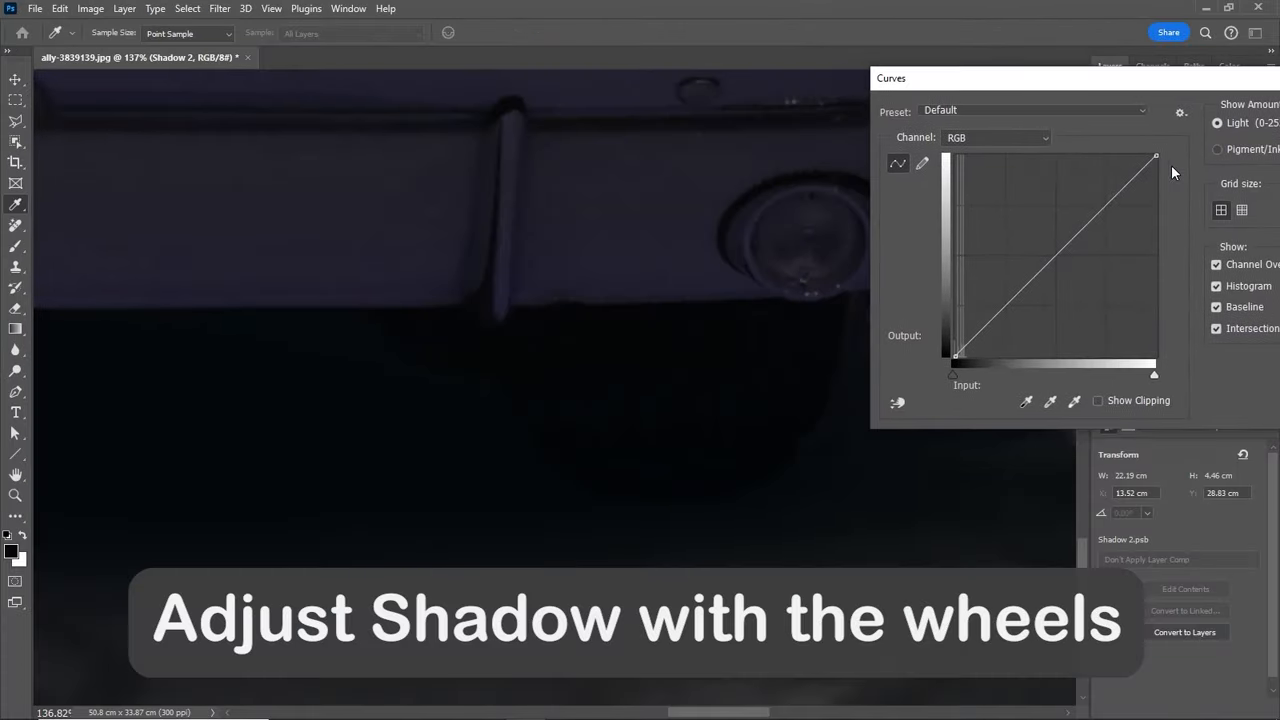
left_click_drag(1160, 157, 1181, 222)
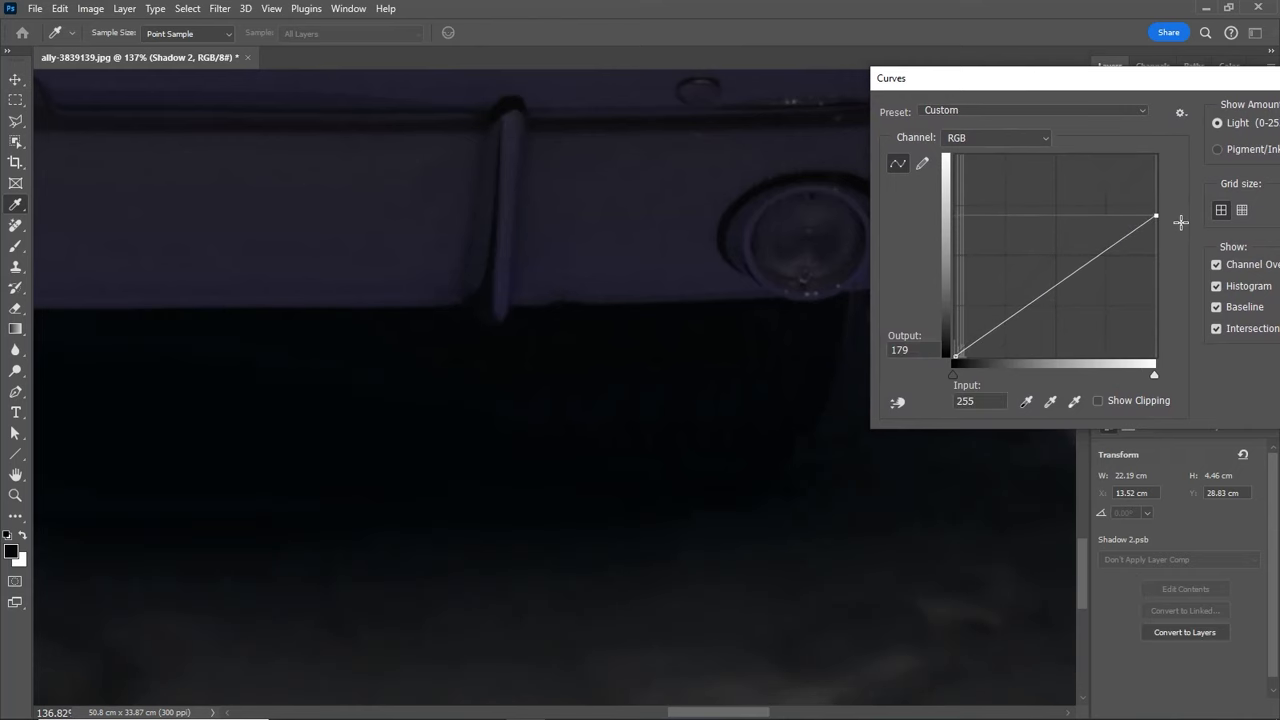
left_click_drag(703, 275, 580, 300)
left_click_drag(287, 460, 375, 450)
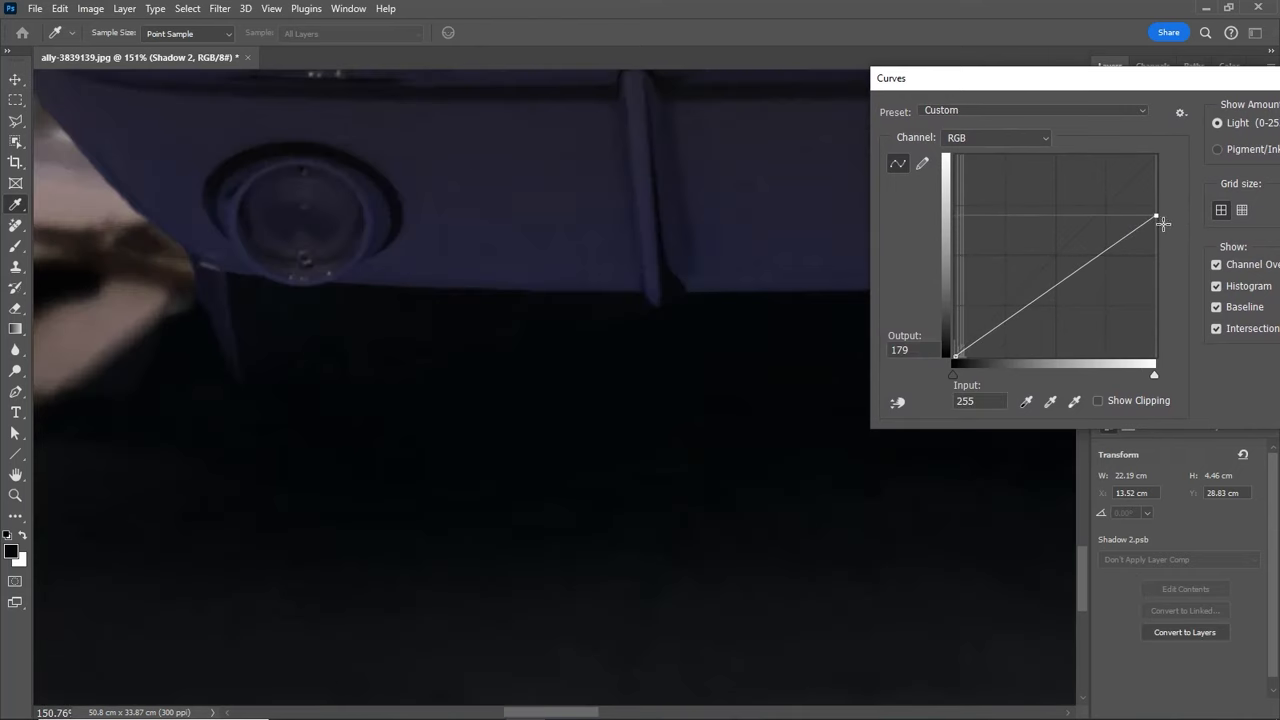
left_click_drag(1163, 223, 1163, 226)
key("Return")
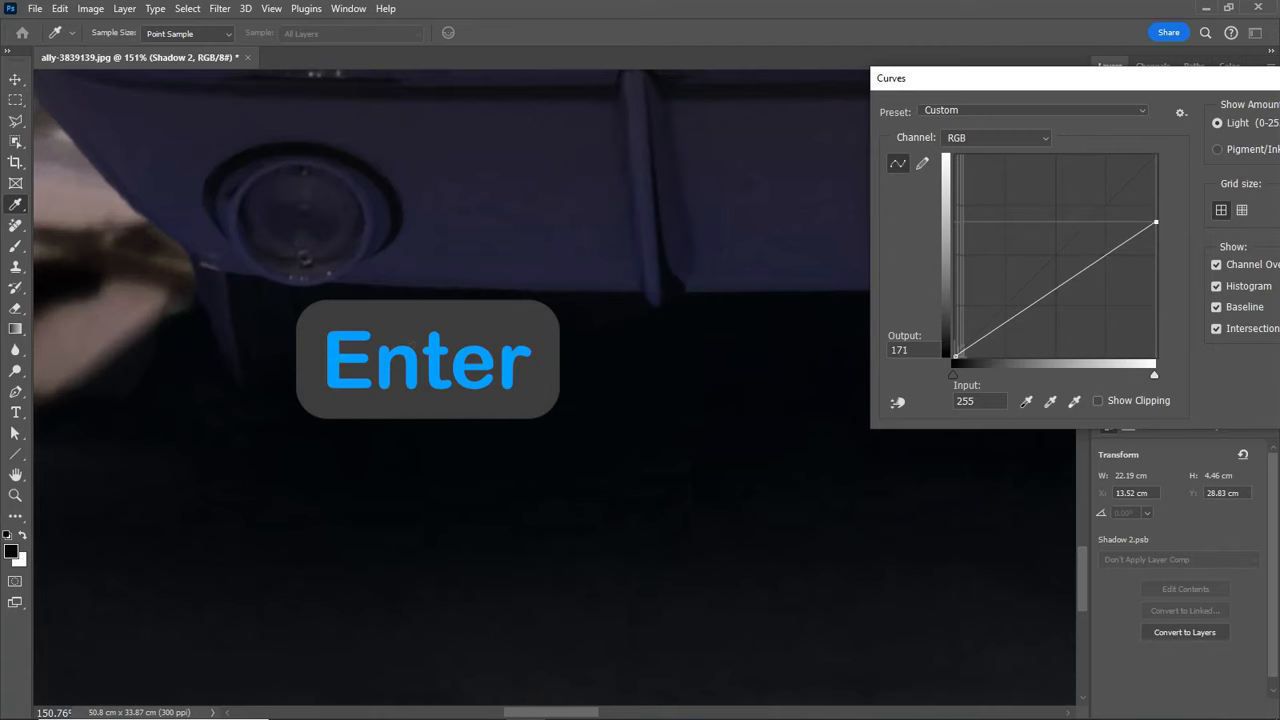
key("ctrl+0")
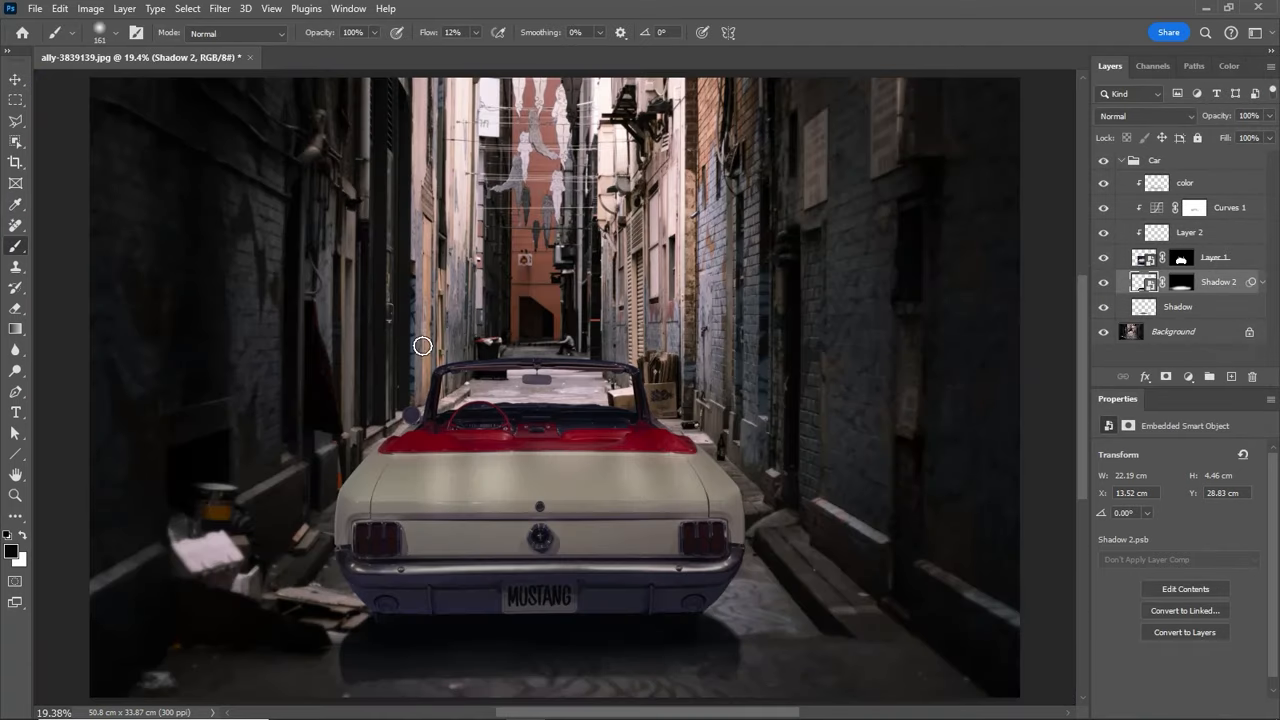
Reopen Shadow 2's Blur Gallery filter and move its three ground Field Blur pins down toward the shadow's lower edge.
key("v")
left_click(1264, 285)
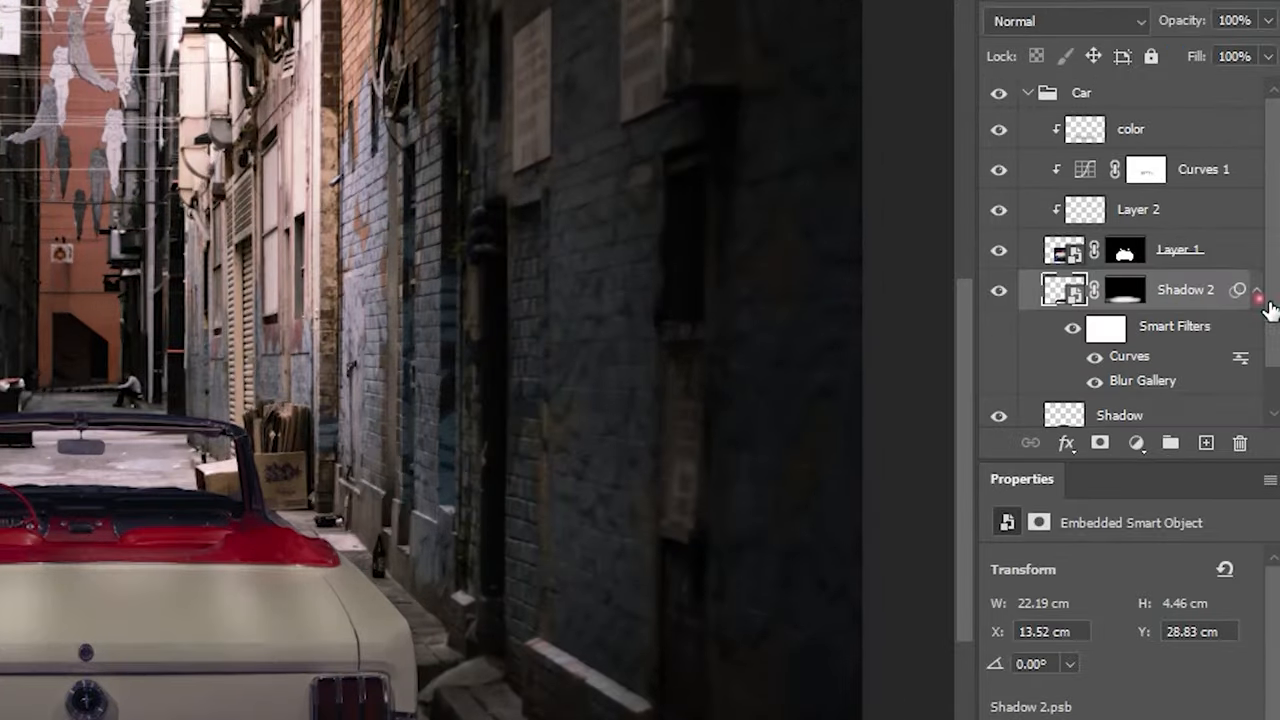
double_click(1167, 388)
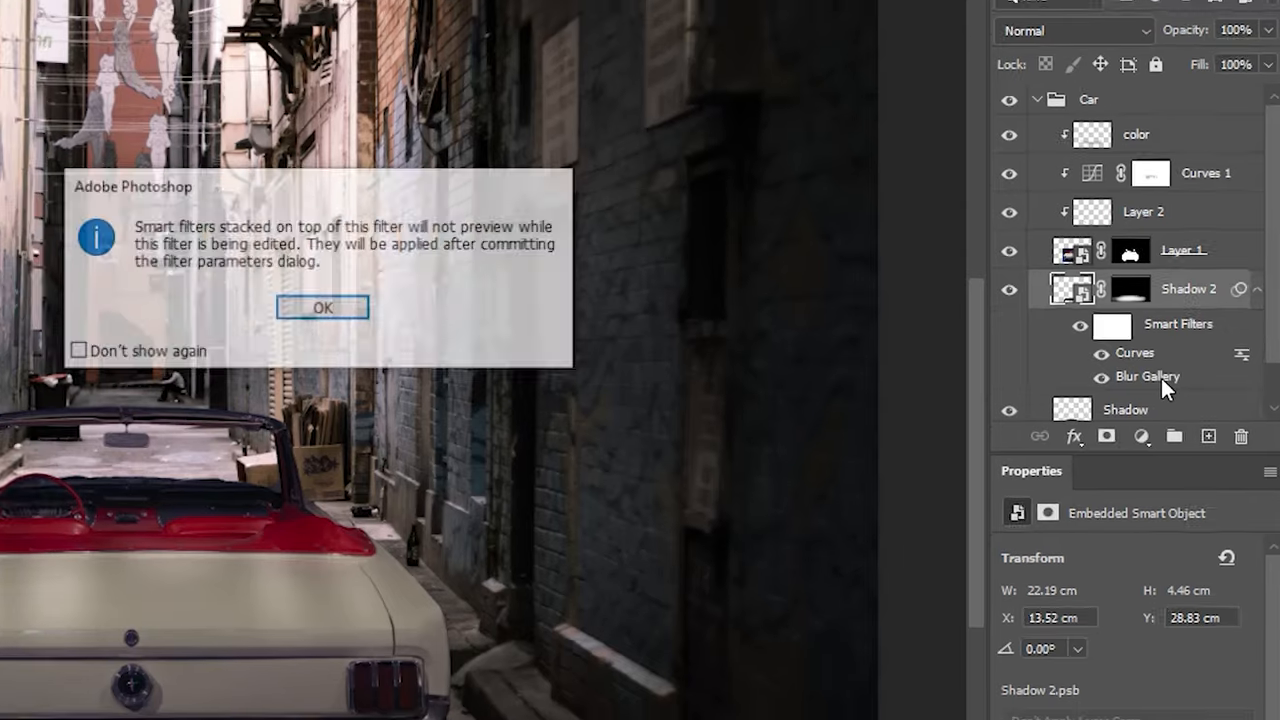
key("Return")
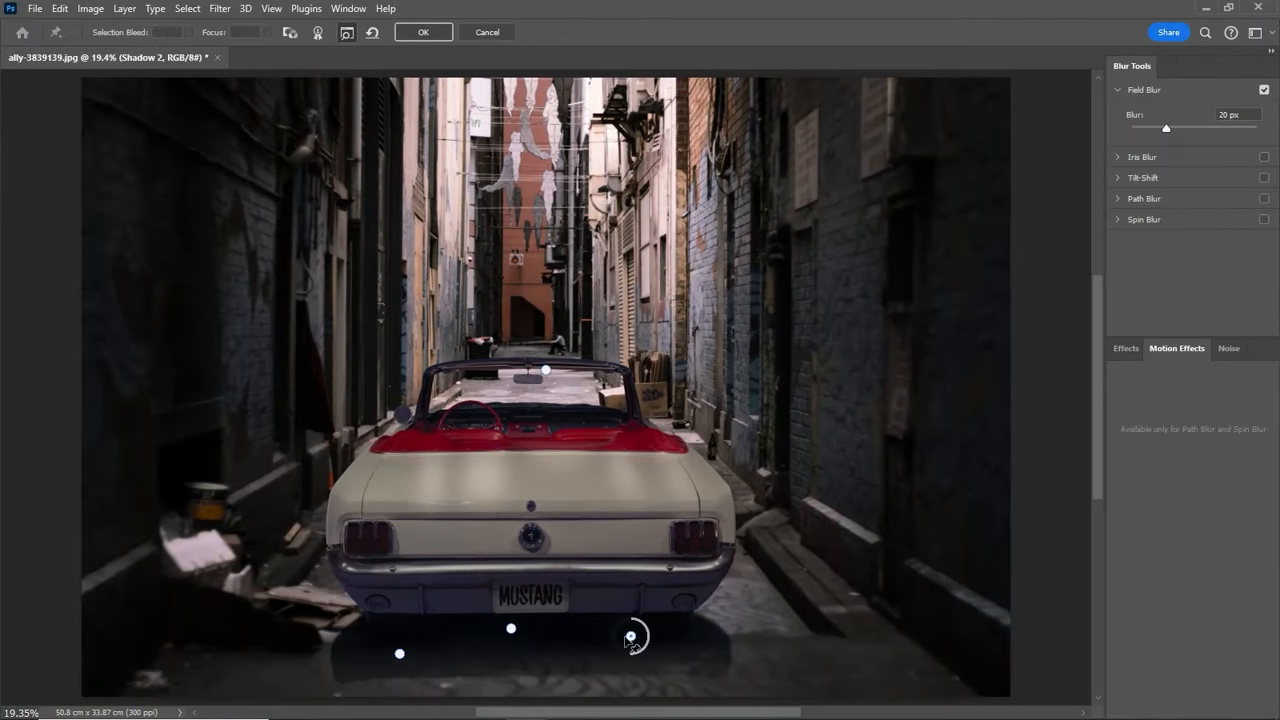
left_click_drag(630, 637, 631, 664)
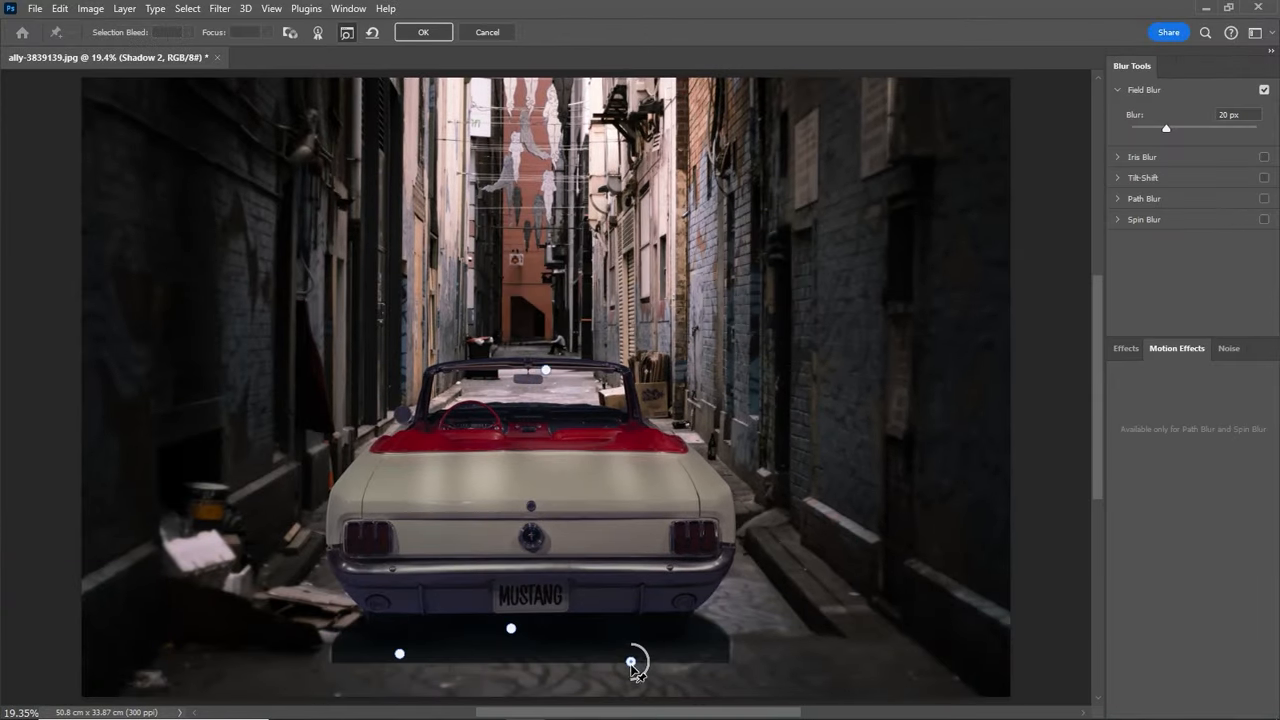
left_click_drag(512, 638, 517, 683)
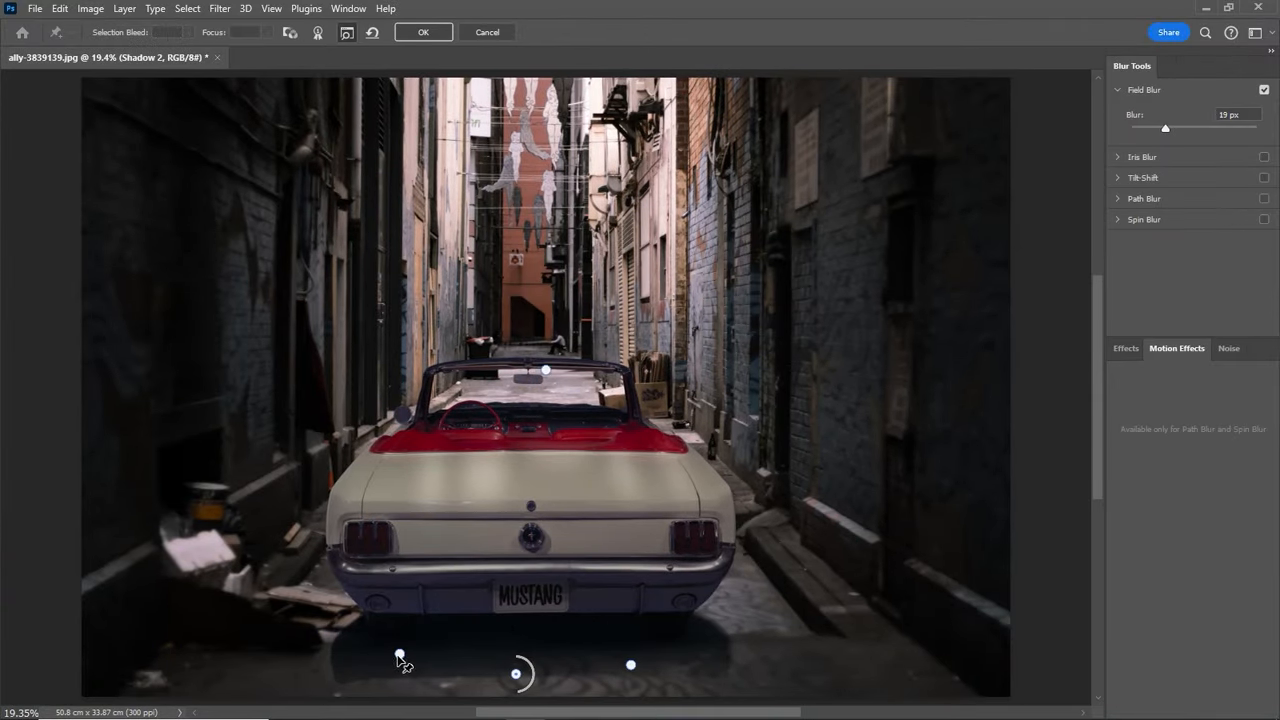
left_click_drag(402, 662, 387, 699)
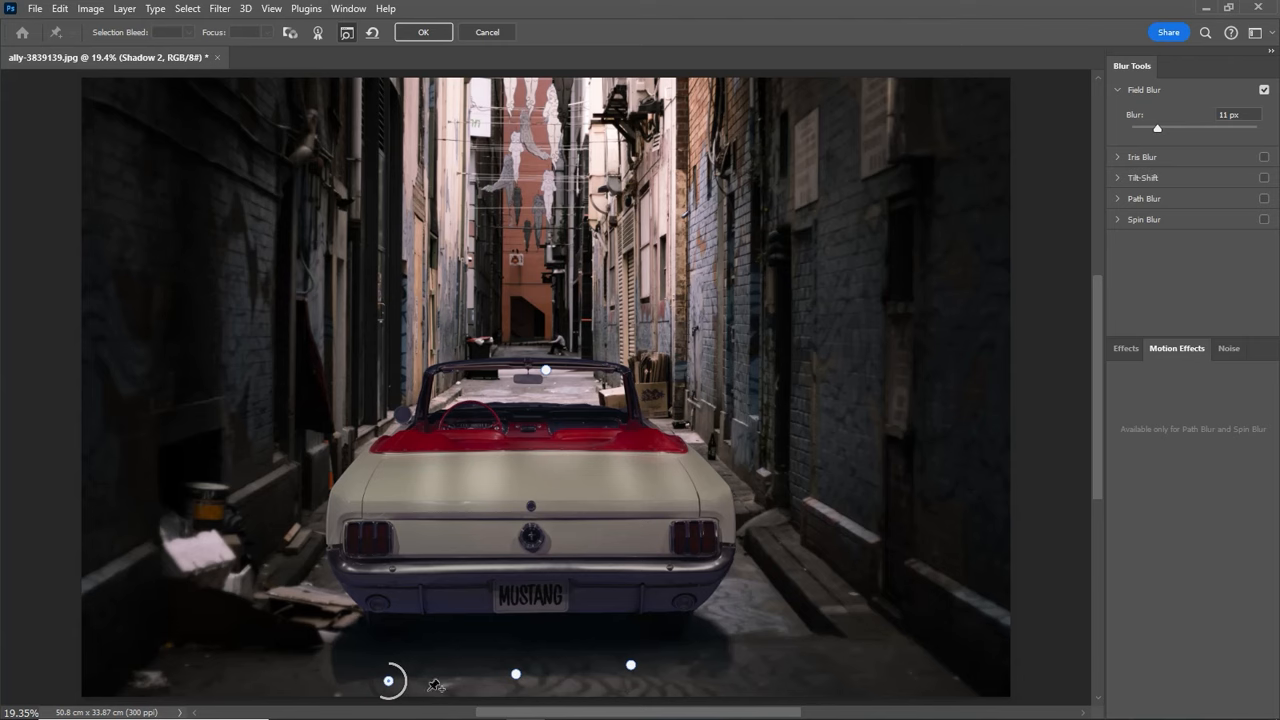
left_click(516, 677)
Add a 15 px Field Blur pin beside each rear wheel and apply the blur to Shadow 2.
scroll(512, 694, "up", 5)
left_click_drag(277, 605, 298, 611)
left_click(203, 504)
left_click_drag(203, 504, 226, 490)
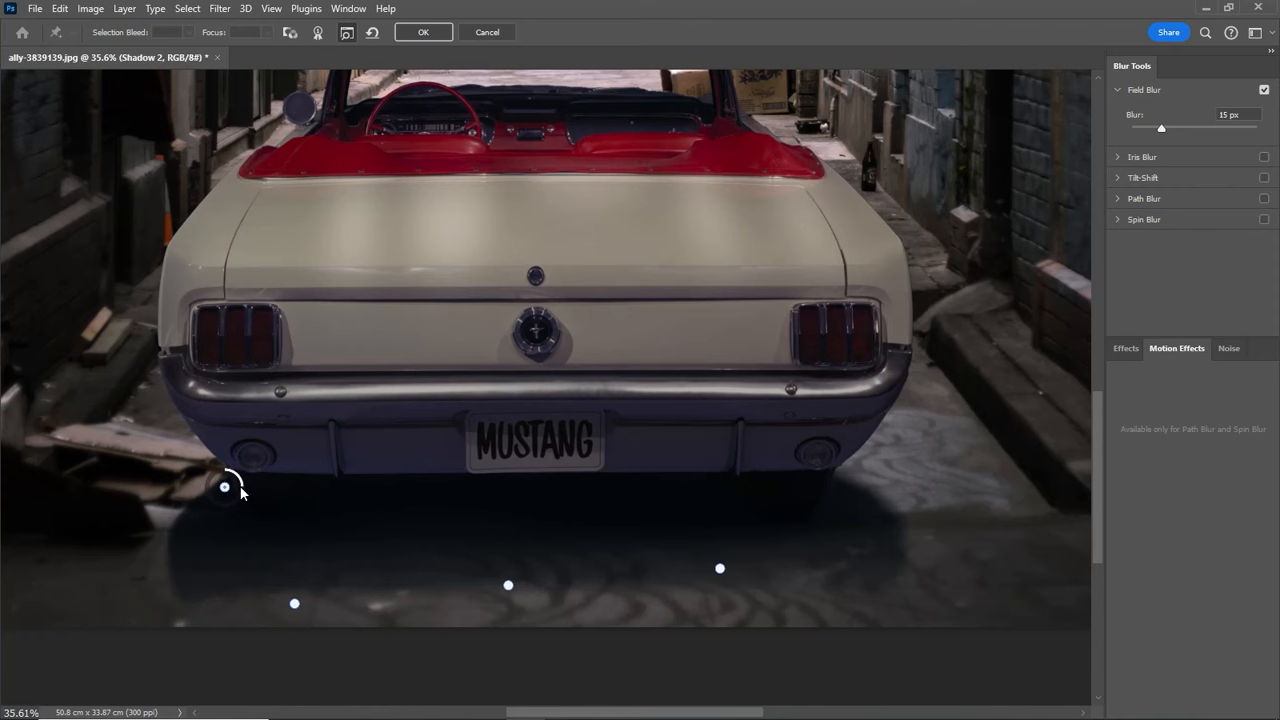
left_click(826, 467)
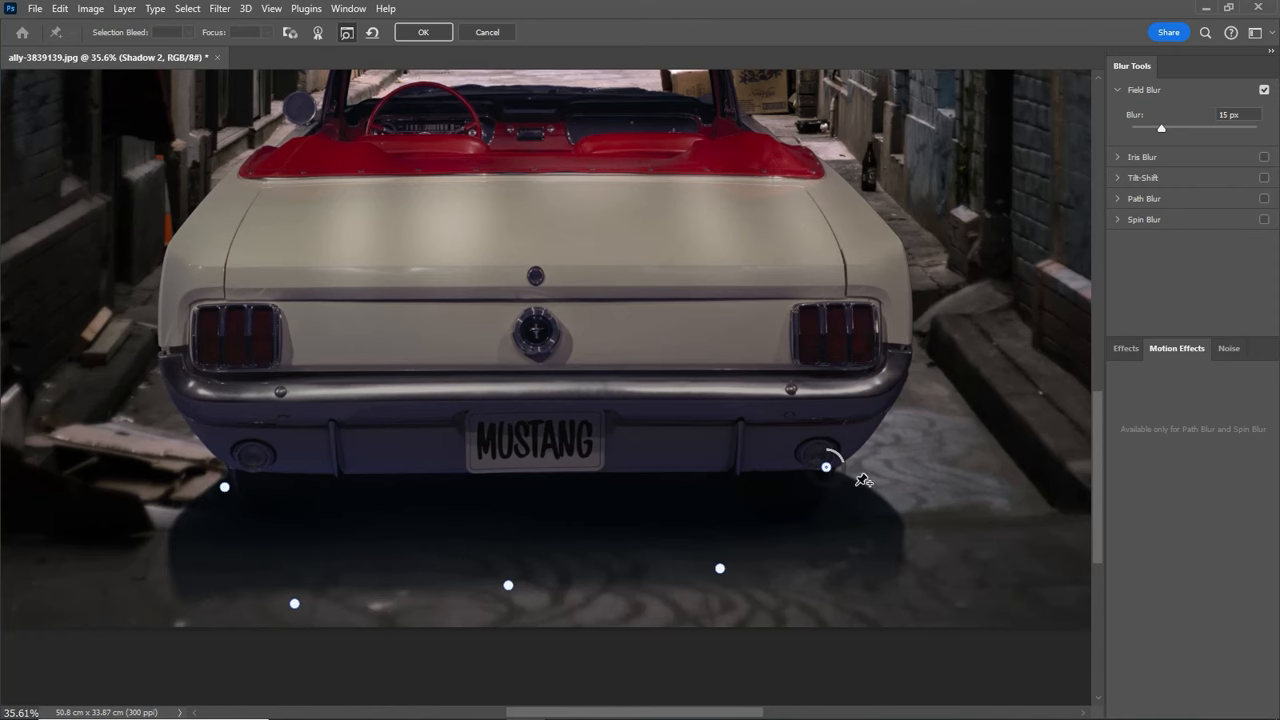
left_click(433, 35)
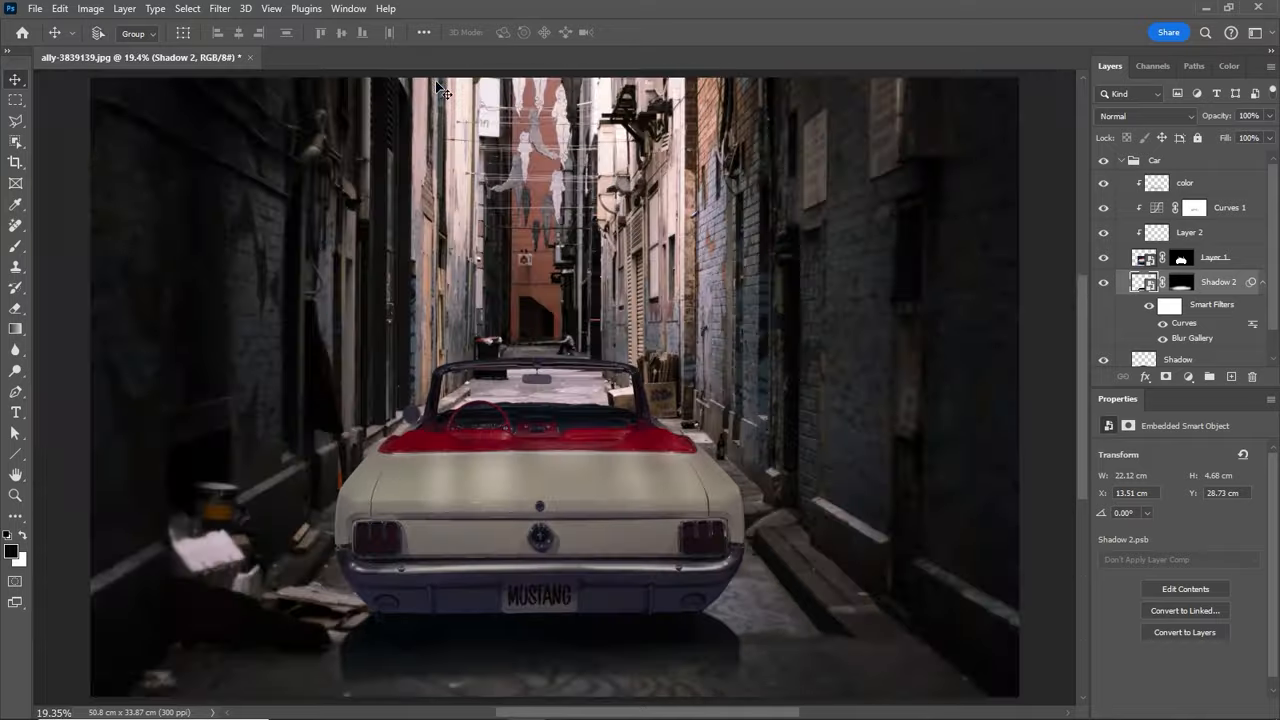
Collapse Shadow 2's filter list and group the Shadow 2 and Shadow layers under the name Shadows.
left_click(1264, 284)
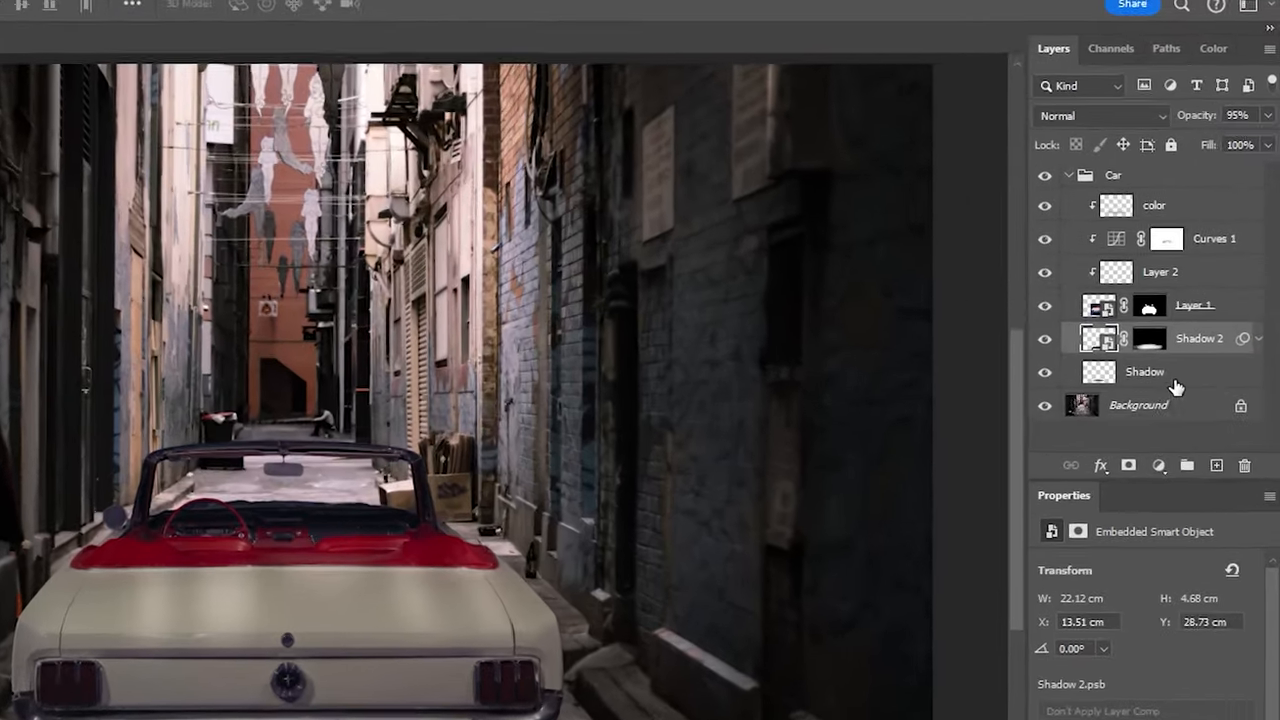
left_click(1190, 308)
right_click(1160, 423)
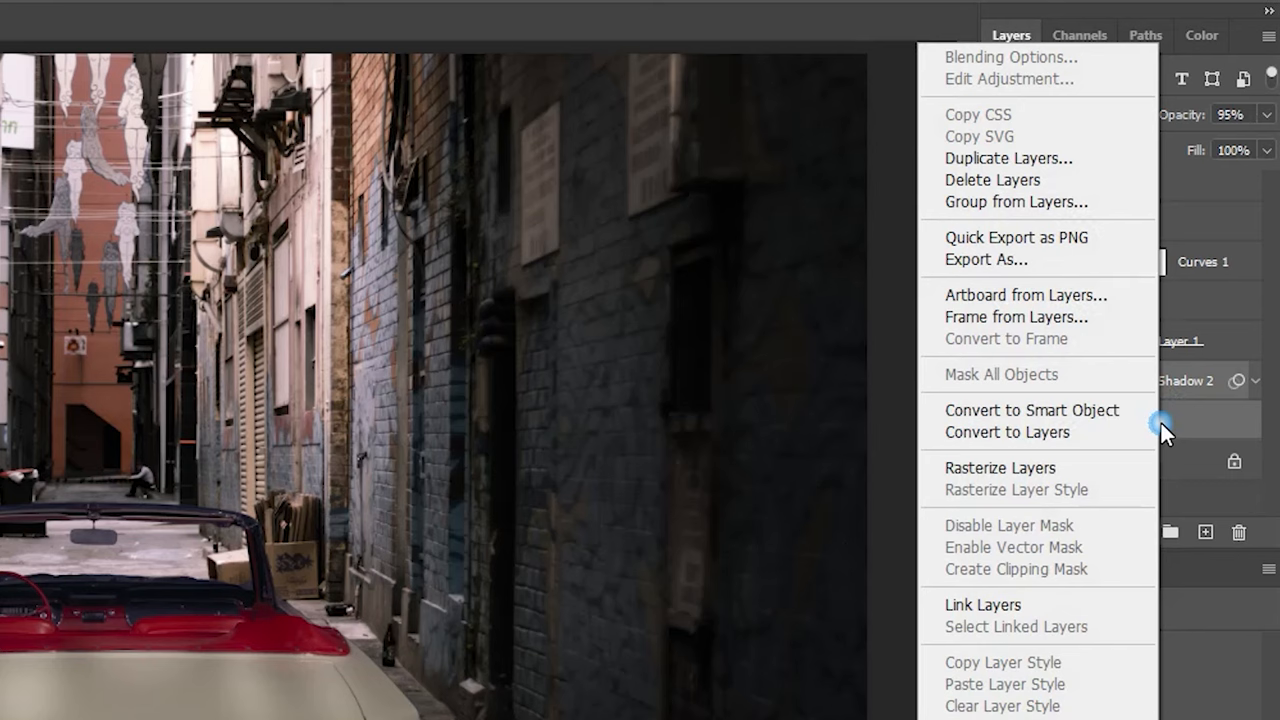
left_click(1020, 202)
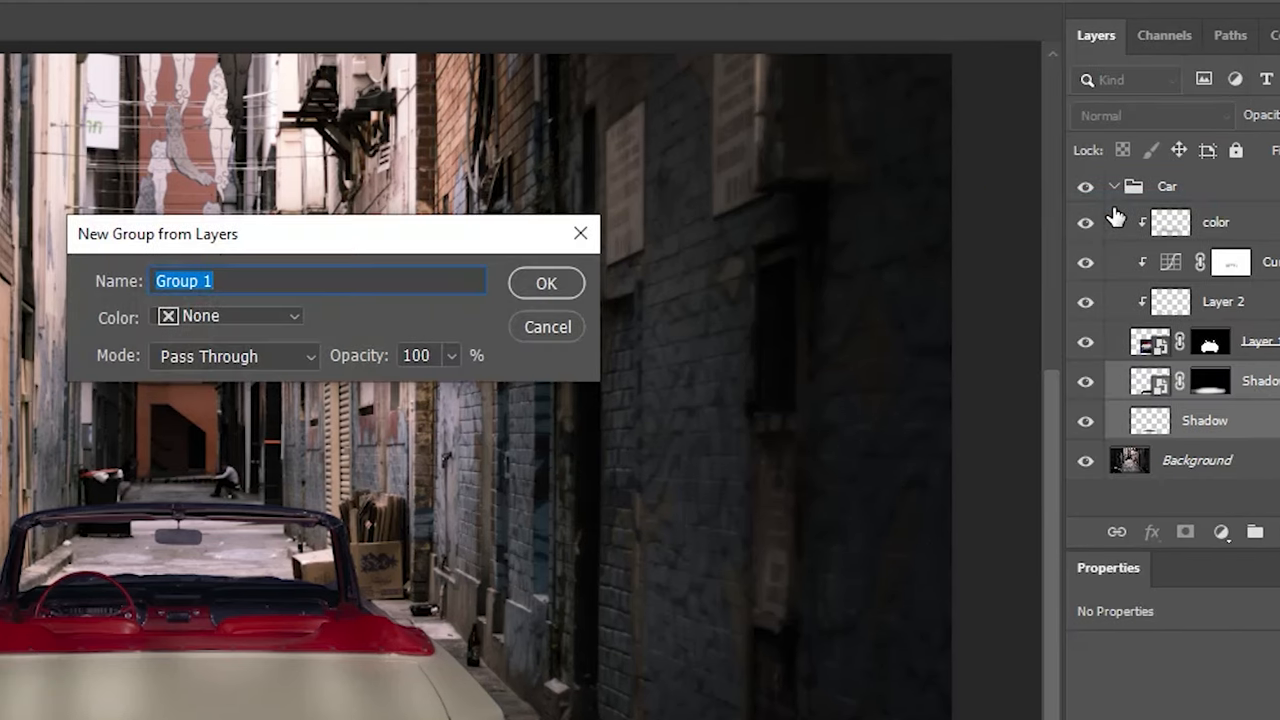
type("Shadow")
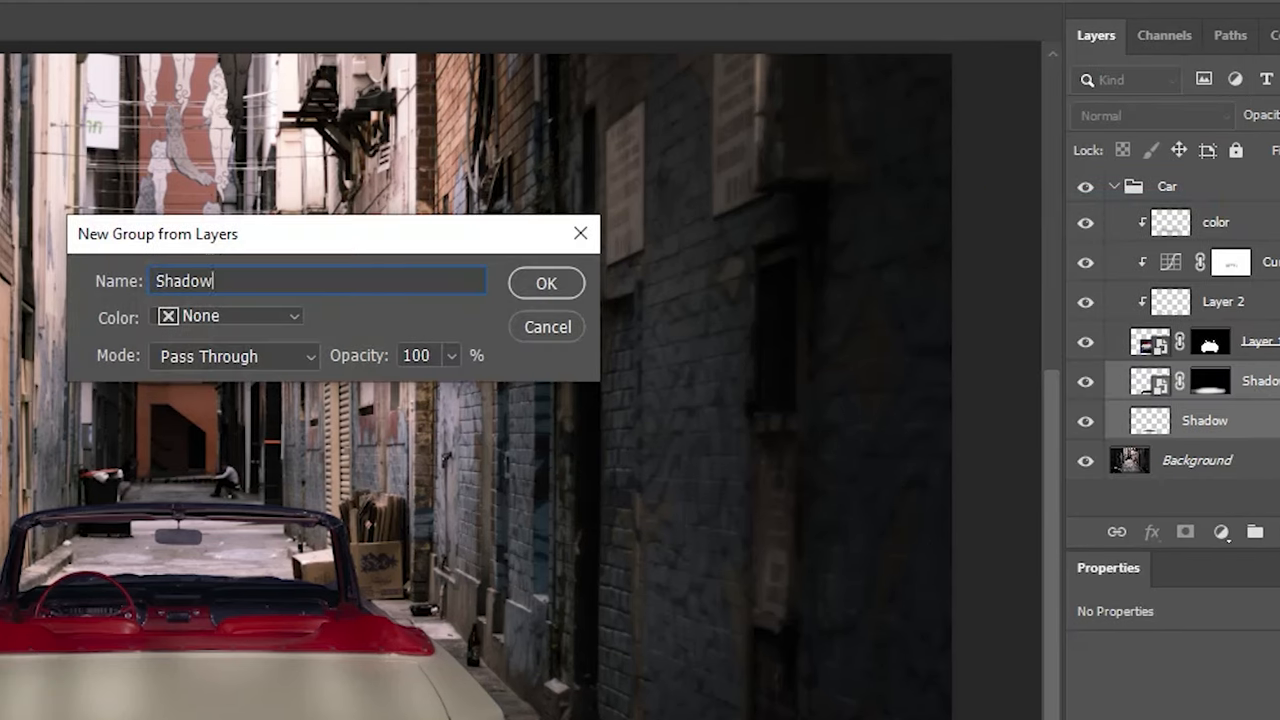
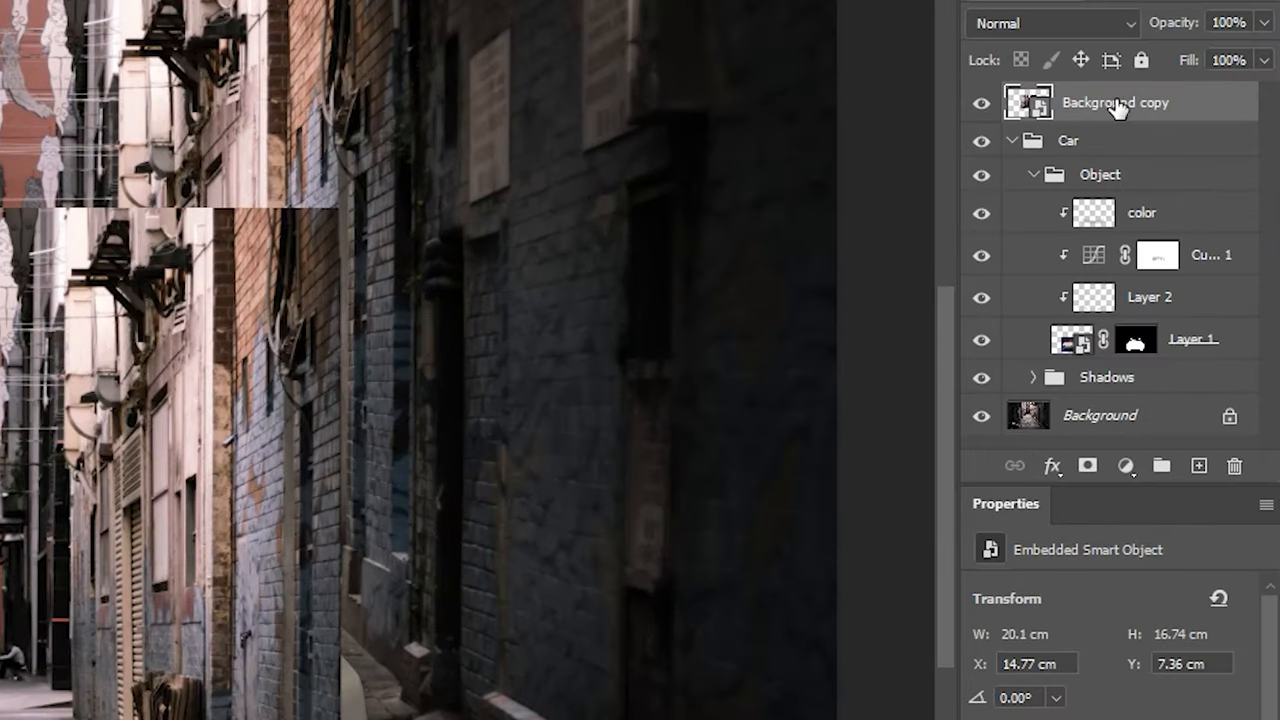
Place the Background copy layer inside the Object group above the color layer and clip it to the car.
left_click_drag(1183, 164, 1185, 196)
left_click_drag(1122, 160, 1122, 203)
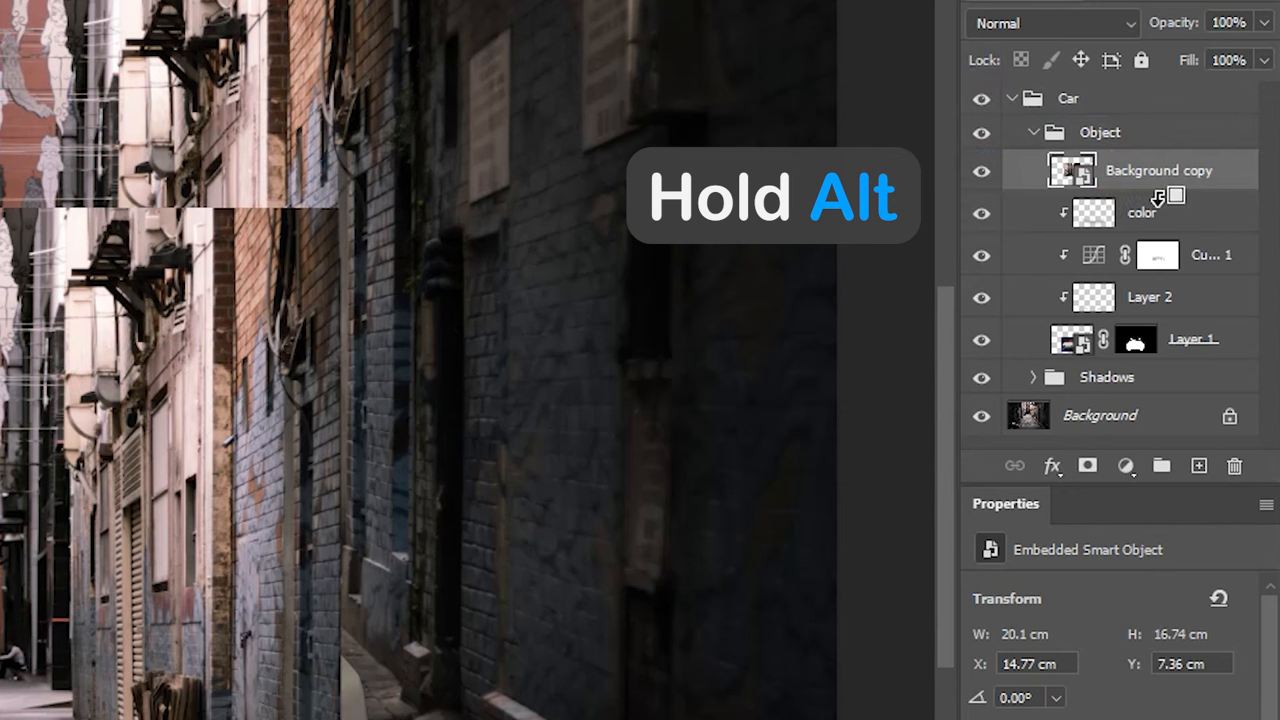
left_click(1155, 195, "alt")
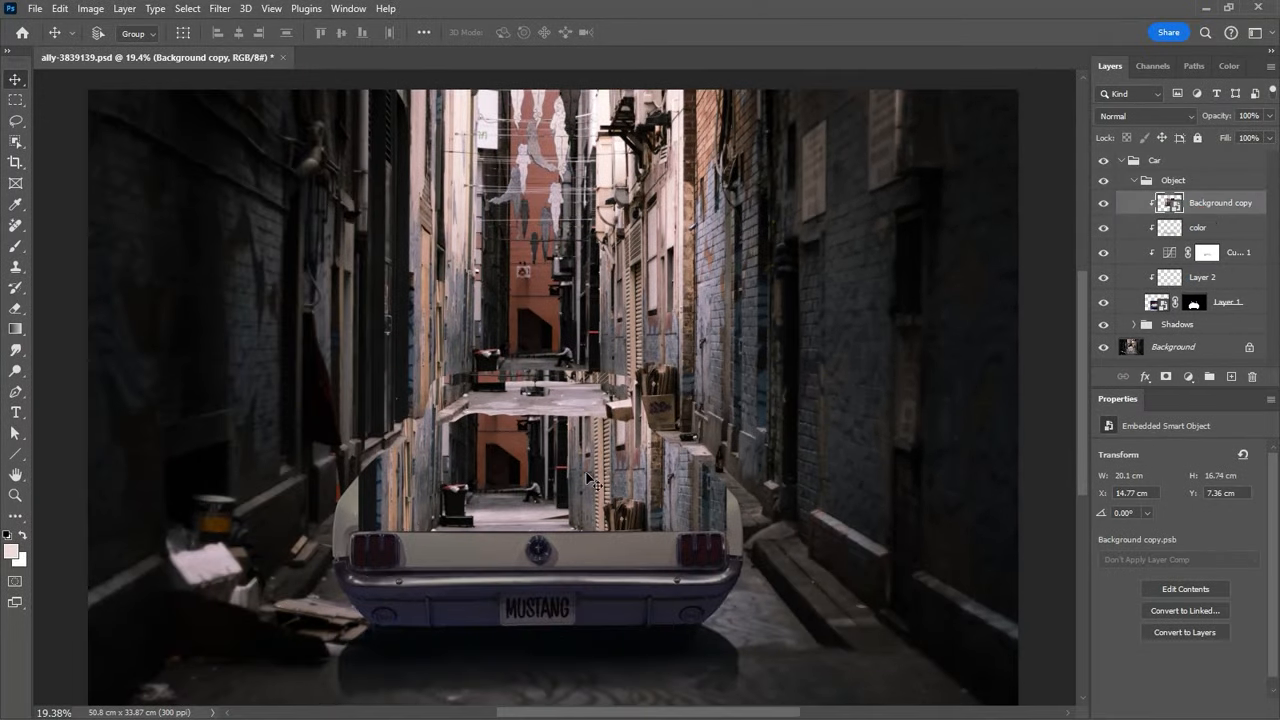
Move Background copy down over the car's trunk, flip it vertically as a reflection, and reposition it slightly higher.
left_click_drag(580, 487, 562, 558)
key("ctrl+t")
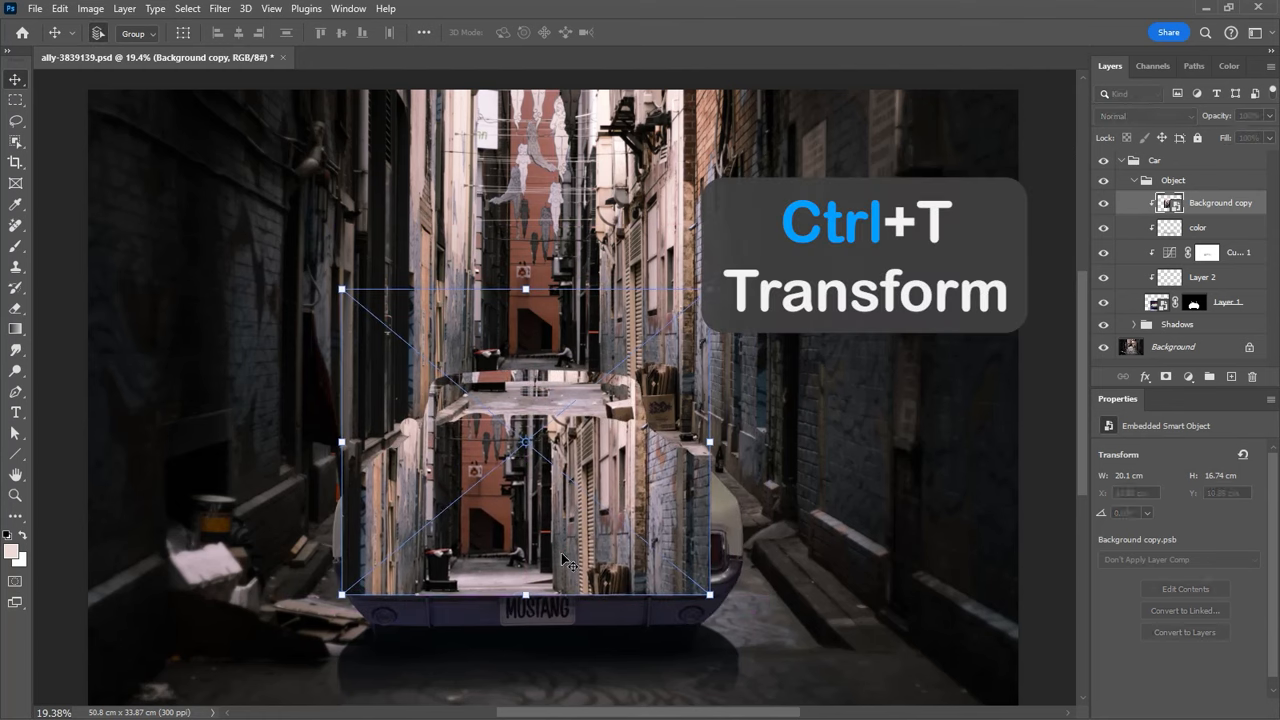
right_click(580, 540)
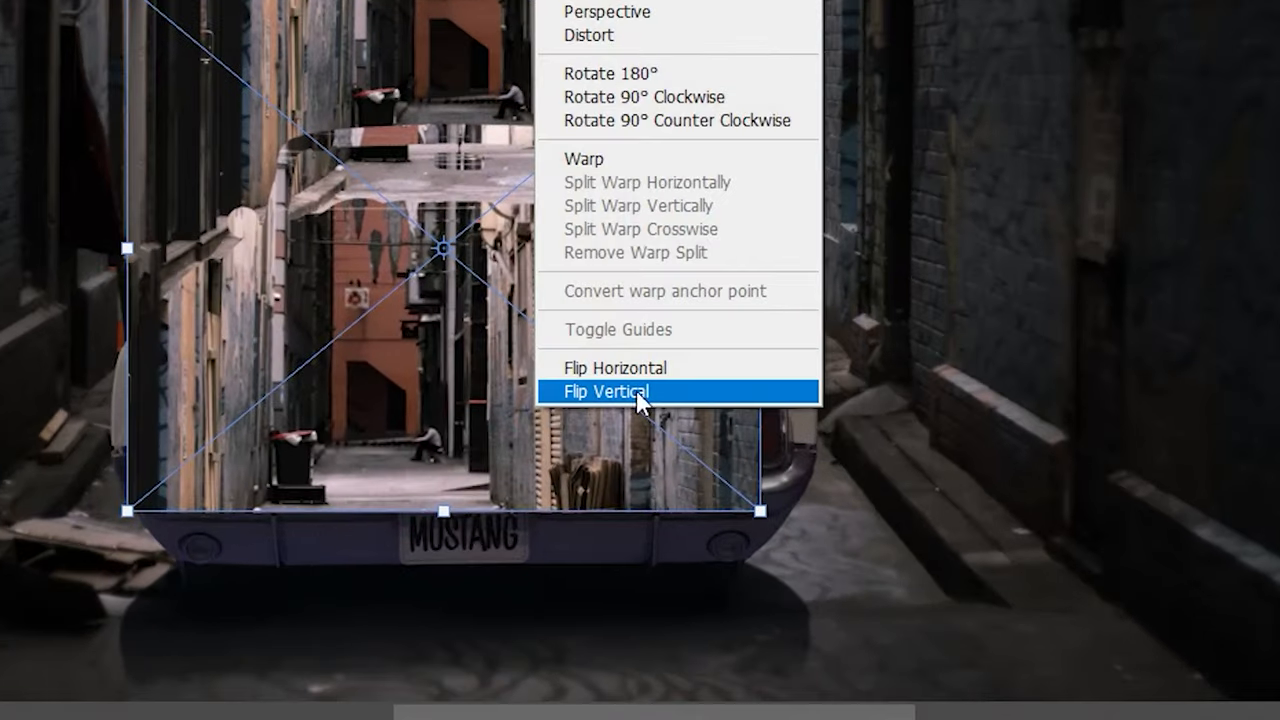
left_click(681, 391)
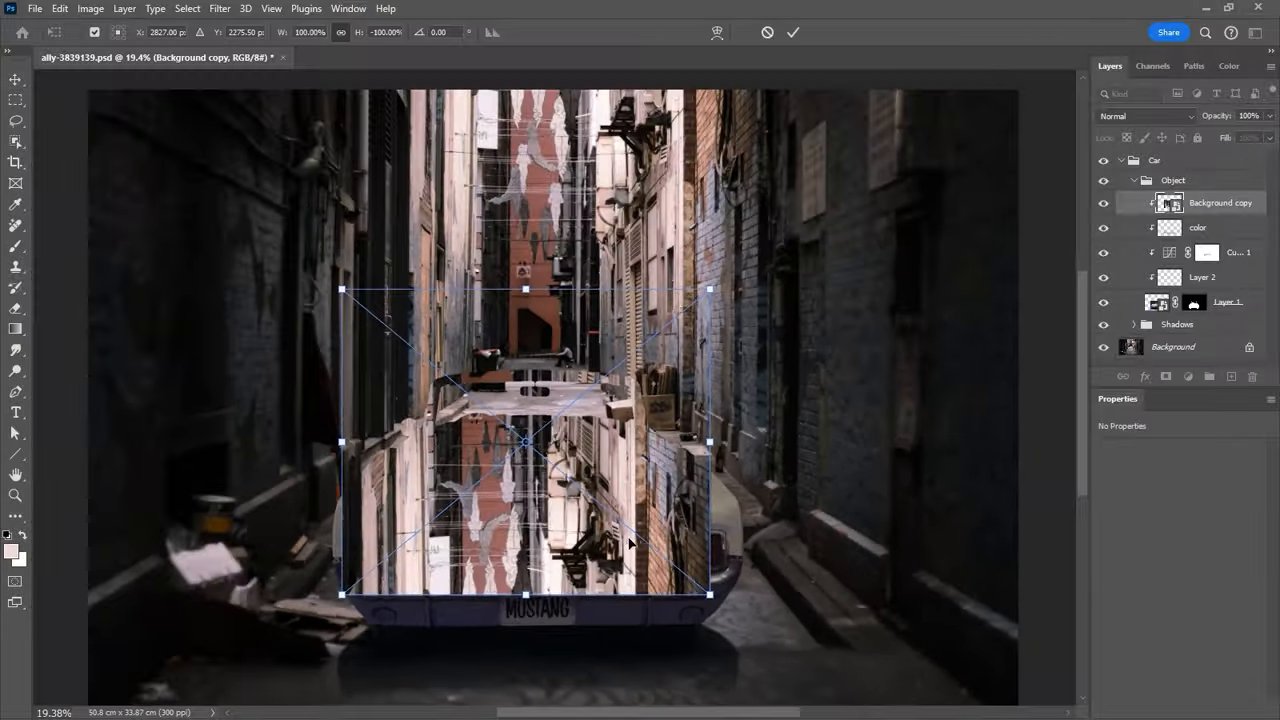
left_click_drag(628, 545, 633, 495)
key("Return")
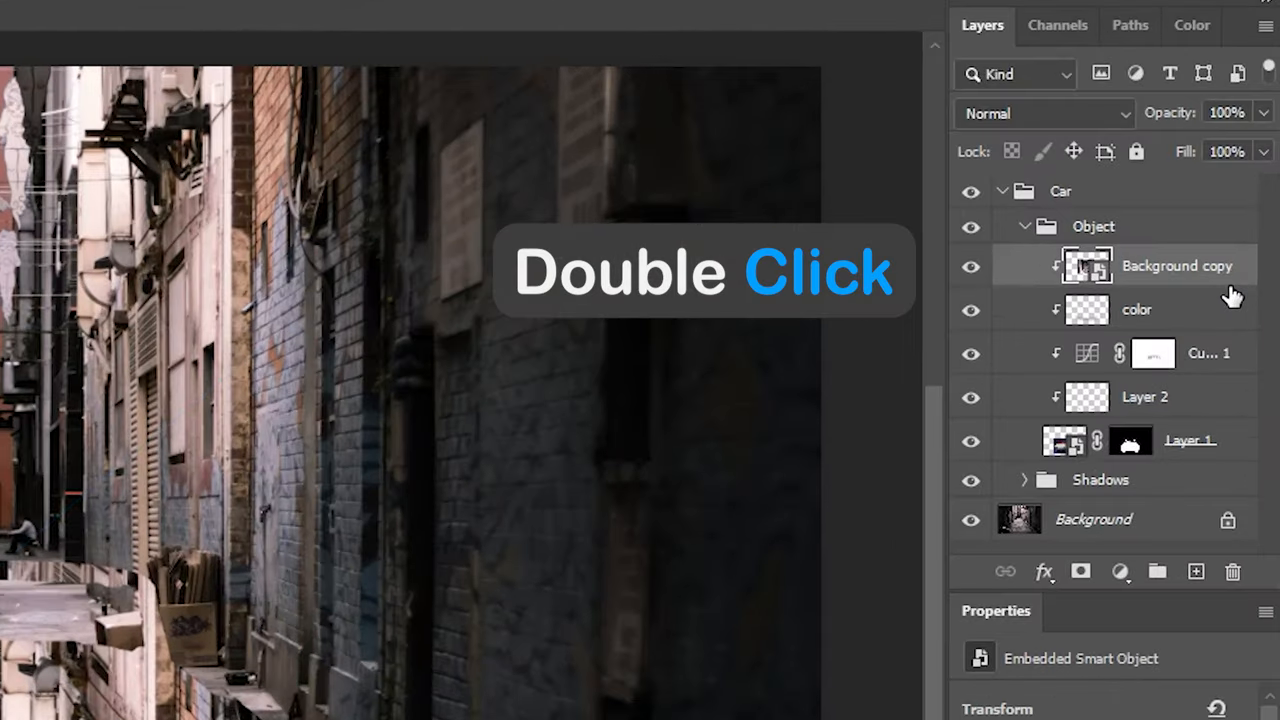
Blend out Background copy's dark tones with Blend If Gray, splitting the current layer's black slider to 116 / 213.
double_click(1231, 296)
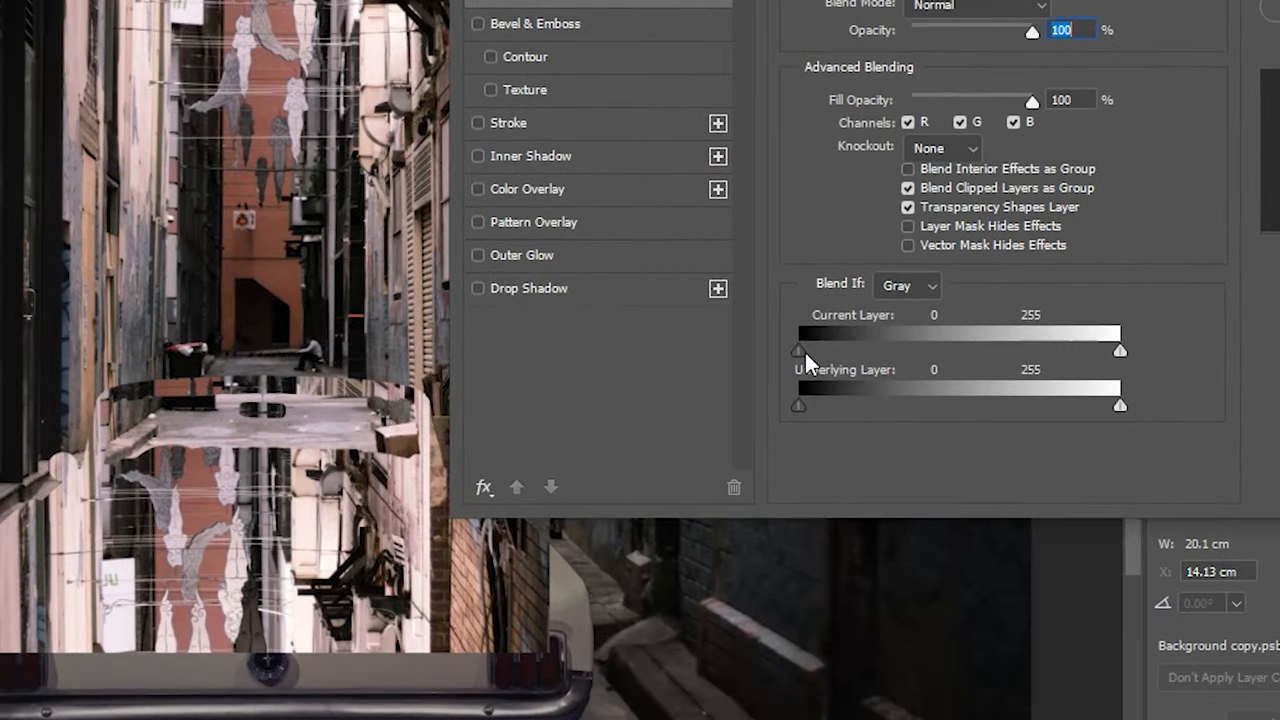
left_click_drag(798, 350, 1053, 346)
scroll(323, 495, "up", 3)
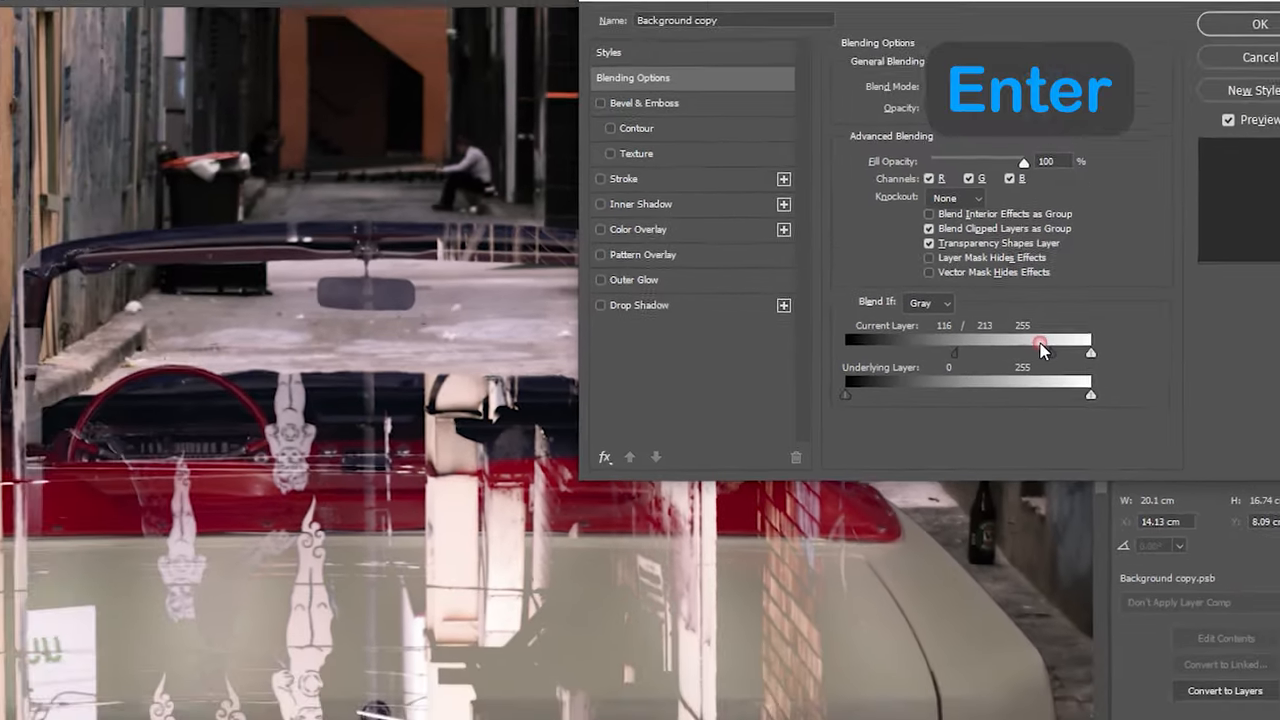
key("Return")
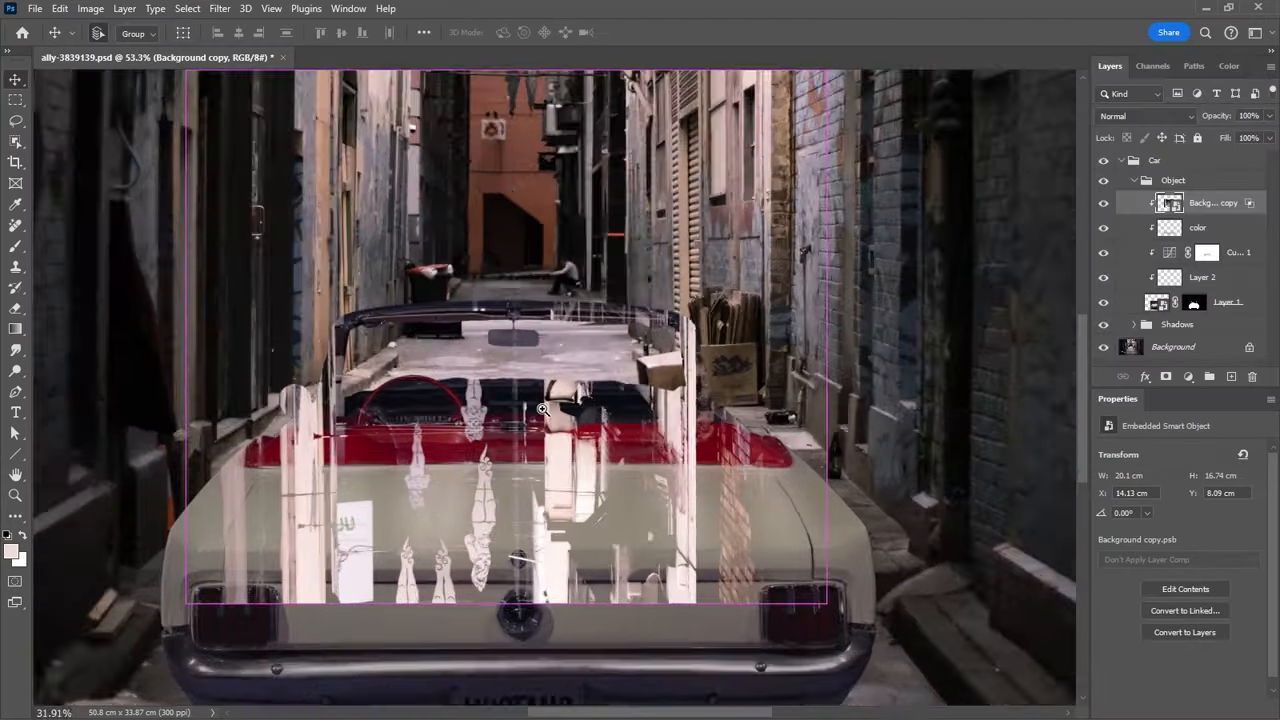
Distort Background copy by its four corners so the flipped alley reflection slants diagonally across the car's trunk.
key("ctrl+t")
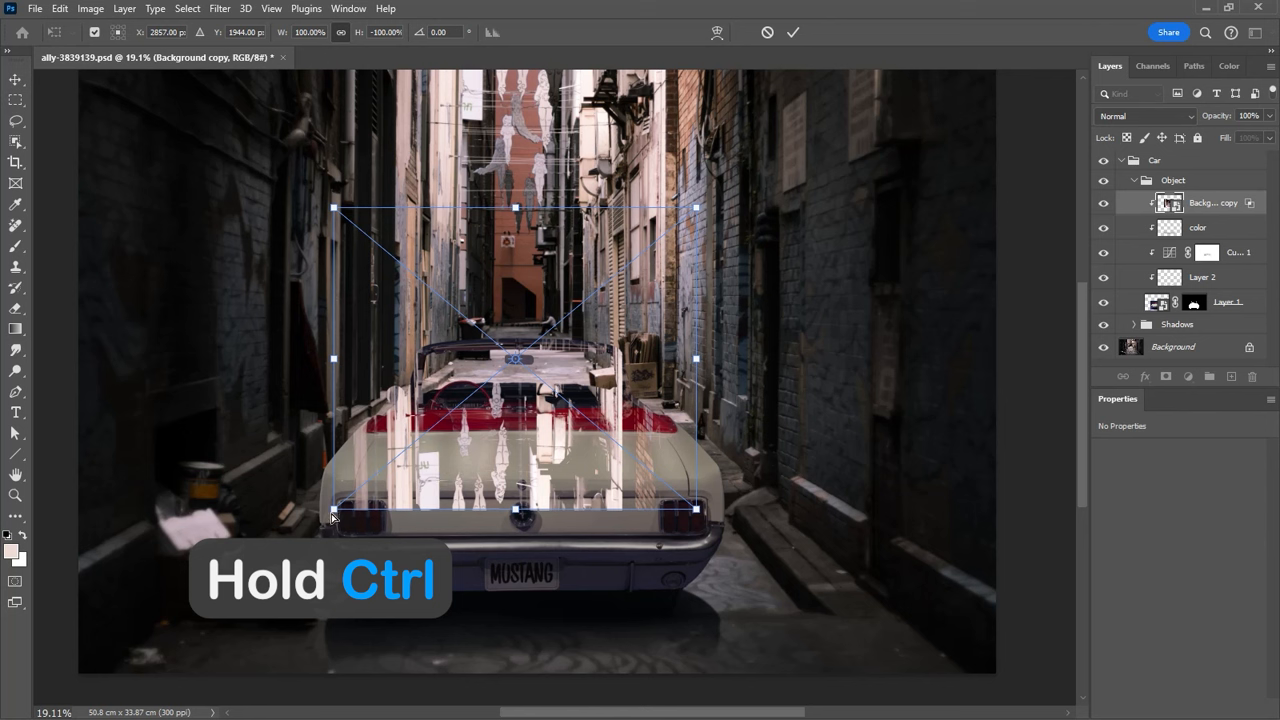
left_click_drag(333, 516, 246, 514)
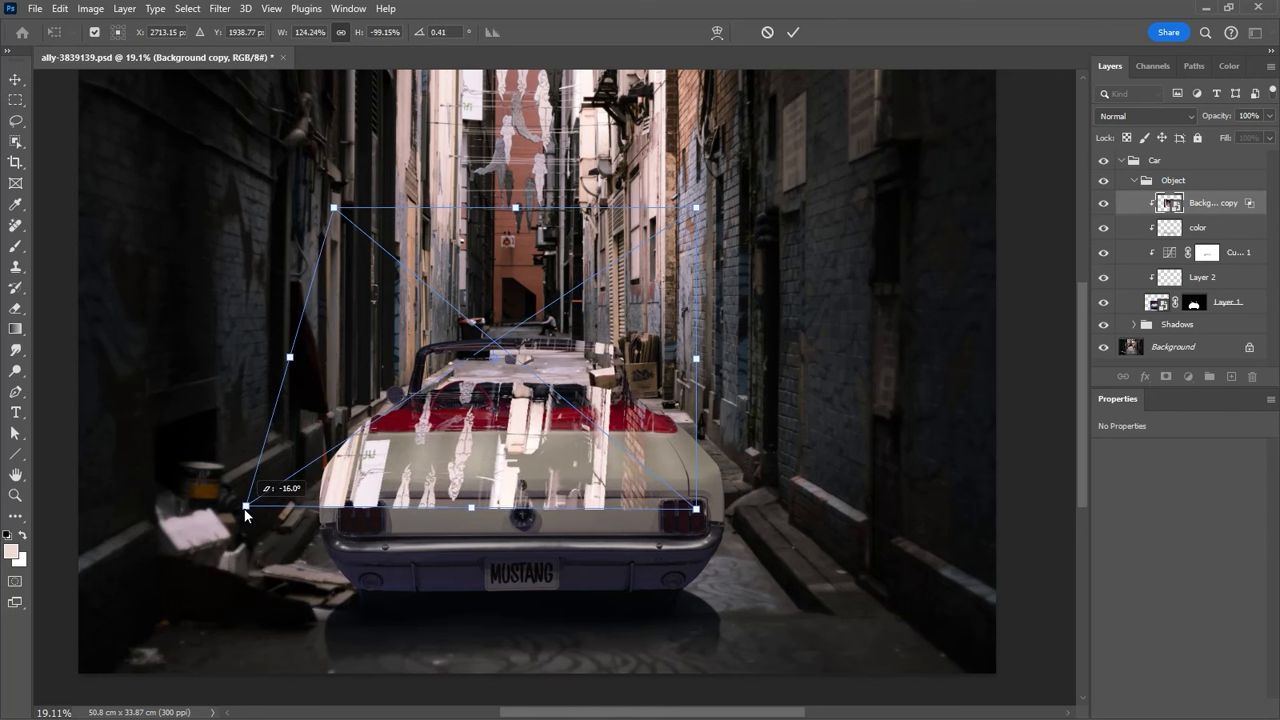
left_click_drag(703, 515, 560, 518)
left_click_drag(696, 208, 808, 334)
mouse_move(341, 211)
left_mouse_down()
mouse_move(611, 207)
mouse_move(594, 319)
left_mouse_up()
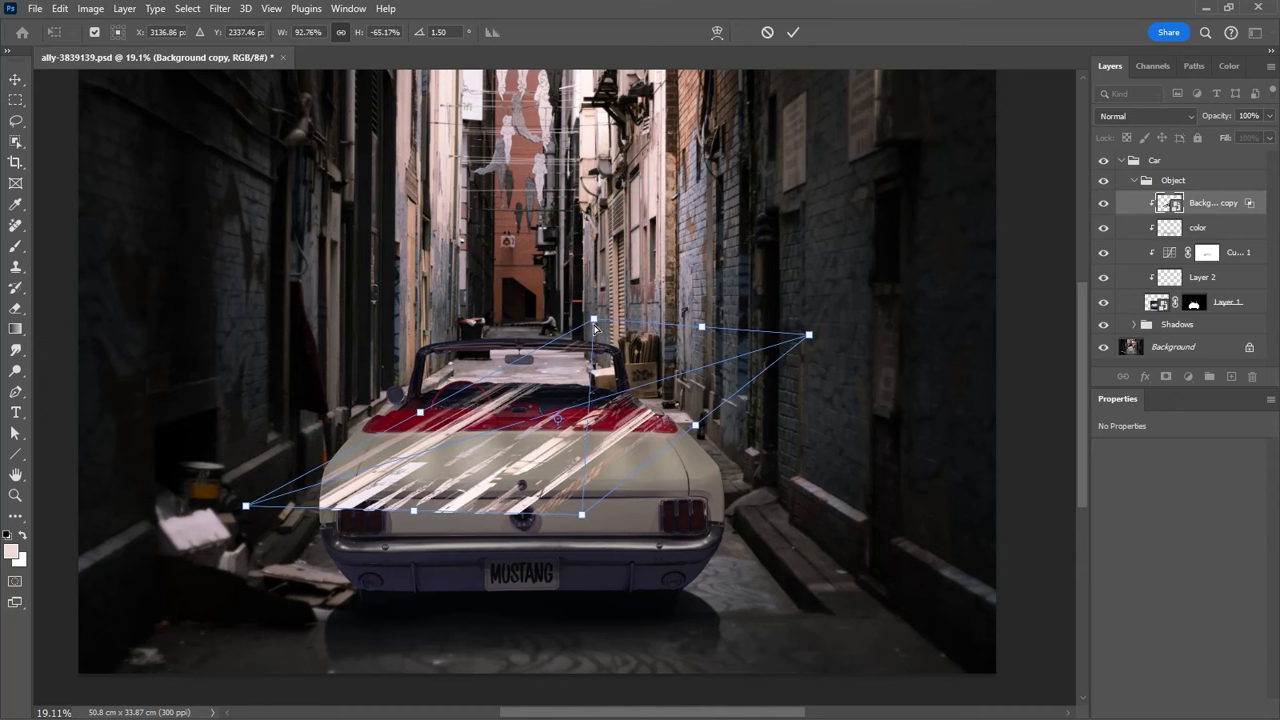
left_click_drag(581, 514, 751, 509)
Warp the distorted Background copy so its light streaks curve over the trunk and fan out towards the trunk's centre.
right_click(698, 460)
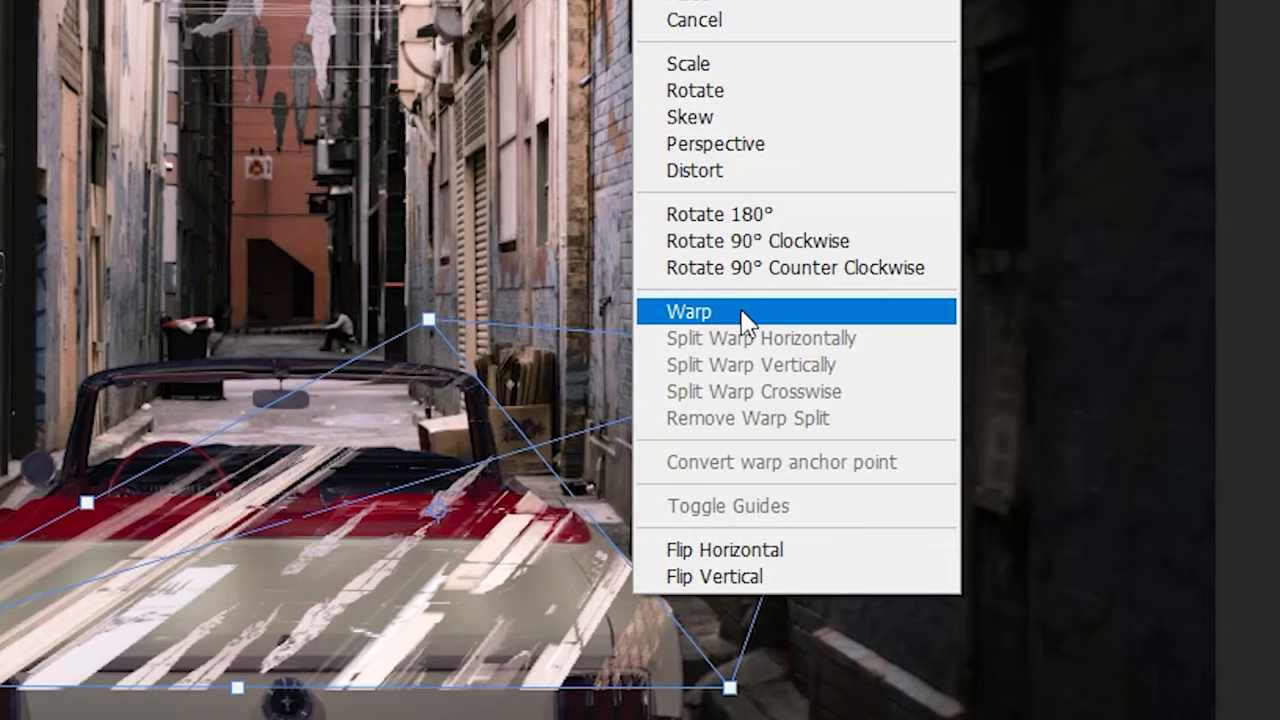
left_click(750, 318)
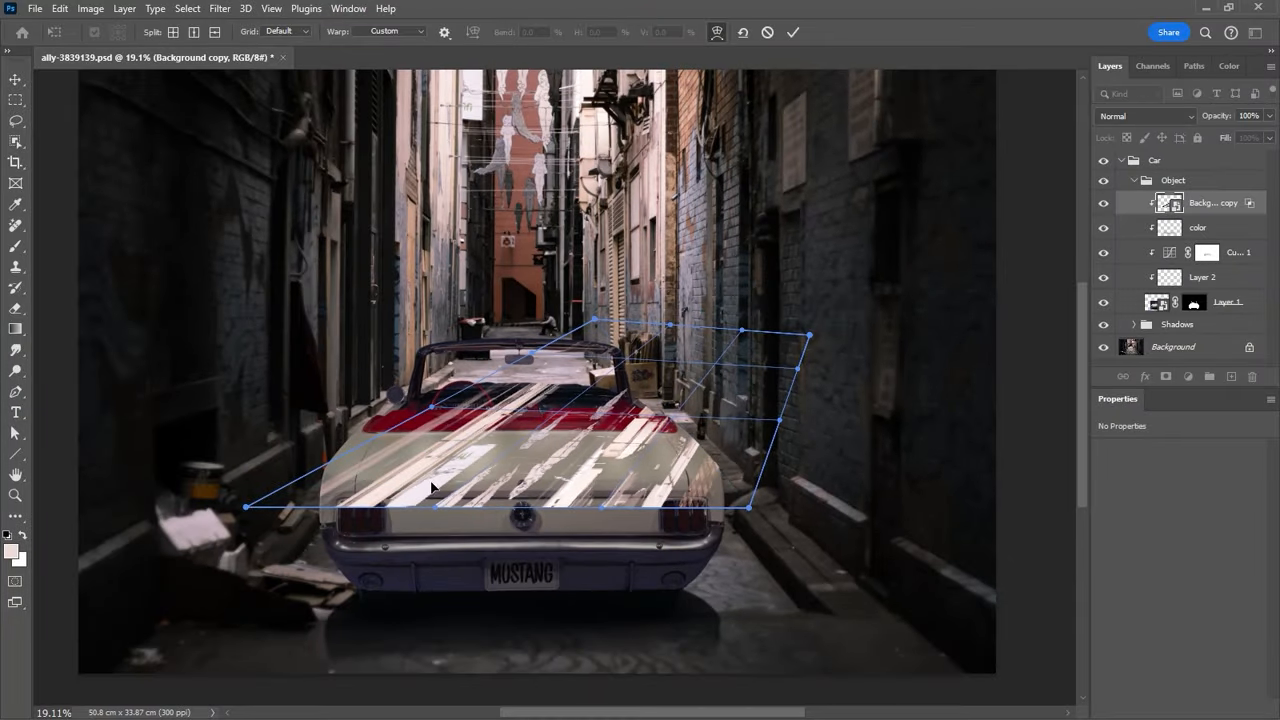
left_click_drag(387, 445, 369, 441)
left_click_drag(719, 437, 636, 423)
left_click_drag(749, 508, 738, 374)
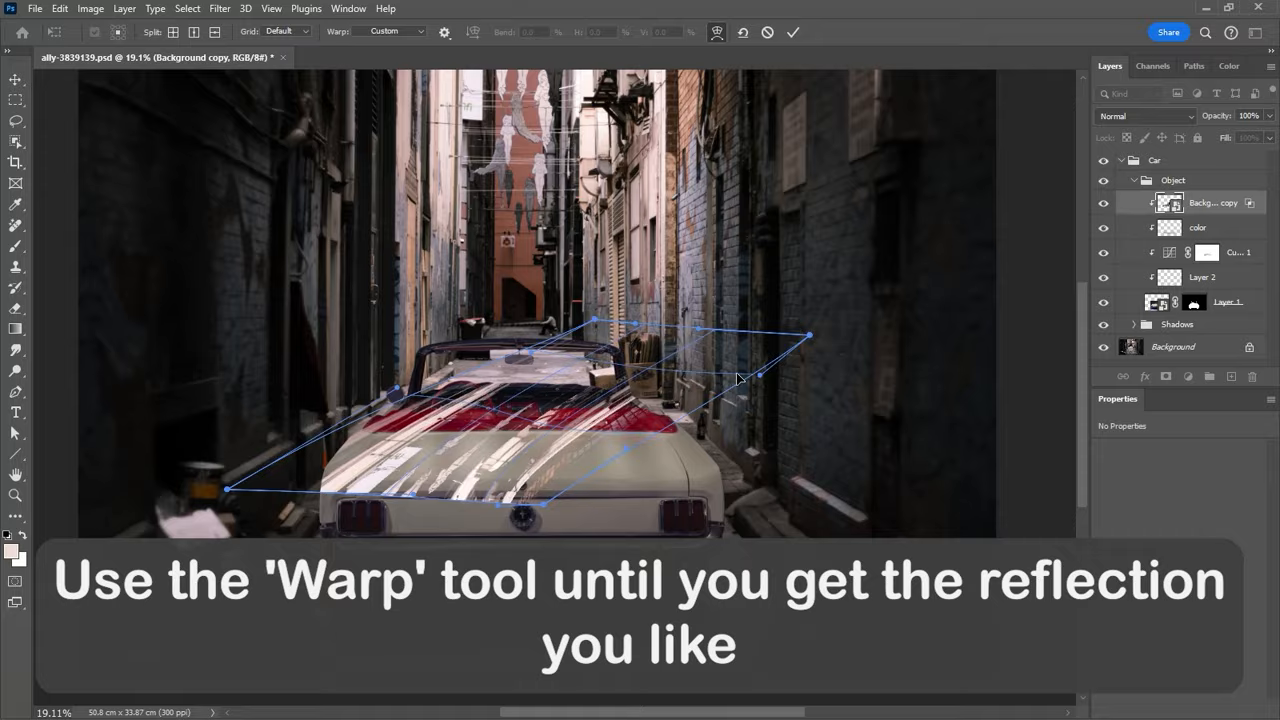
left_click_drag(810, 335, 816, 430)
scroll(487, 454, "up", 3)
left_click_drag(119, 490, 108, 477)
left_click_drag(565, 269, 583, 328)
scroll(583, 328, "down", 2)
scroll(476, 375, "up", 3)
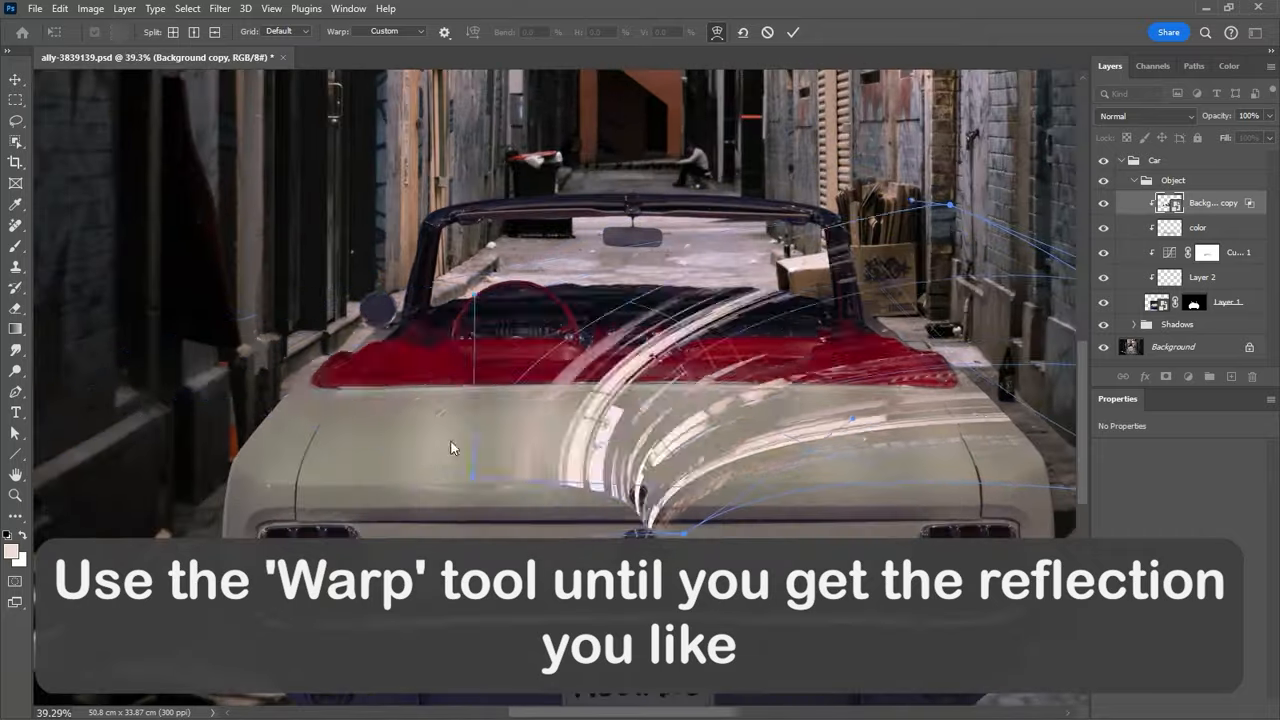
Stretch the warp's outer corners so the reflection spans the trunk's full width in gently curved bands, and apply the transform.
left_click_drag(451, 446, 464, 289)
scroll(352, 289, "down", 1)
left_click_drag(342, 264, 368, 405)
left_click_drag(446, 484, 341, 445)
left_click_drag(231, 391, 250, 420)
scroll(866, 394, "up", 3)
left_click_drag(866, 394, 814, 393)
scroll(640, 309, "down", 8)
left_click_drag(971, 380, 983, 486)
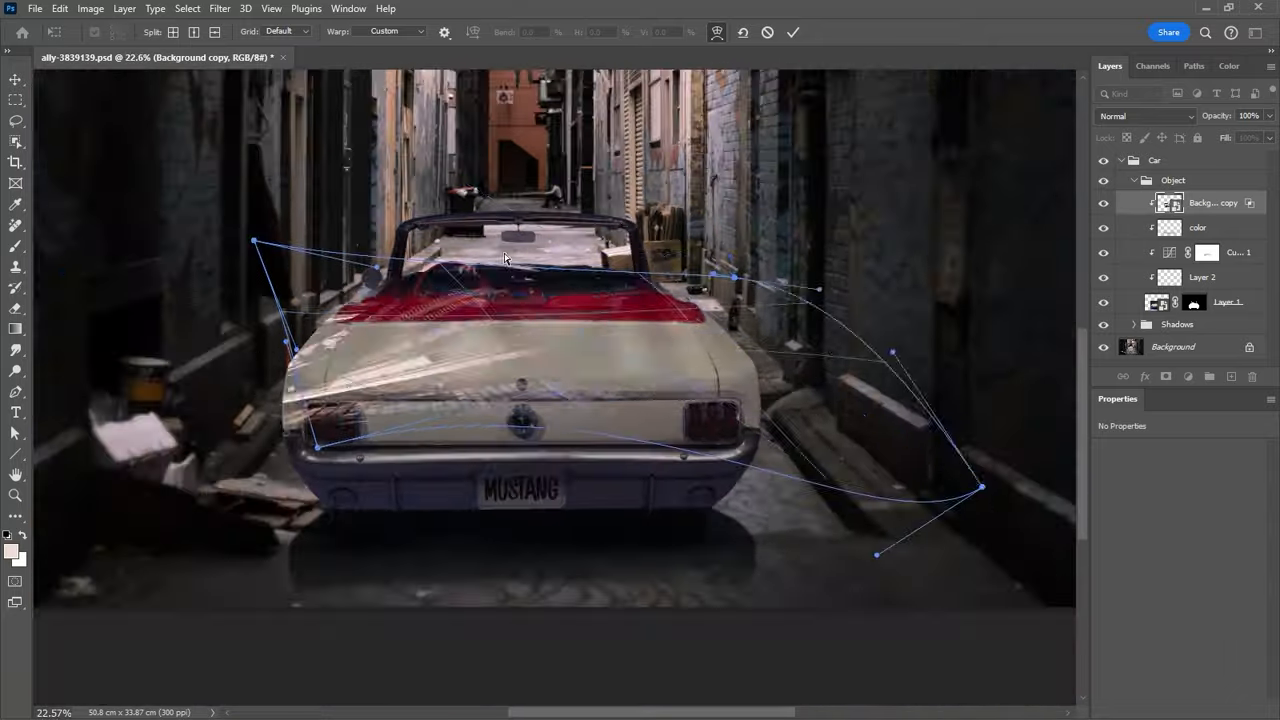
scroll(404, 190, "up", 5)
left_click_drag(214, 457, 74, 331)
scroll(380, 381, "down", 2)
scroll(800, 463, "up", 3)
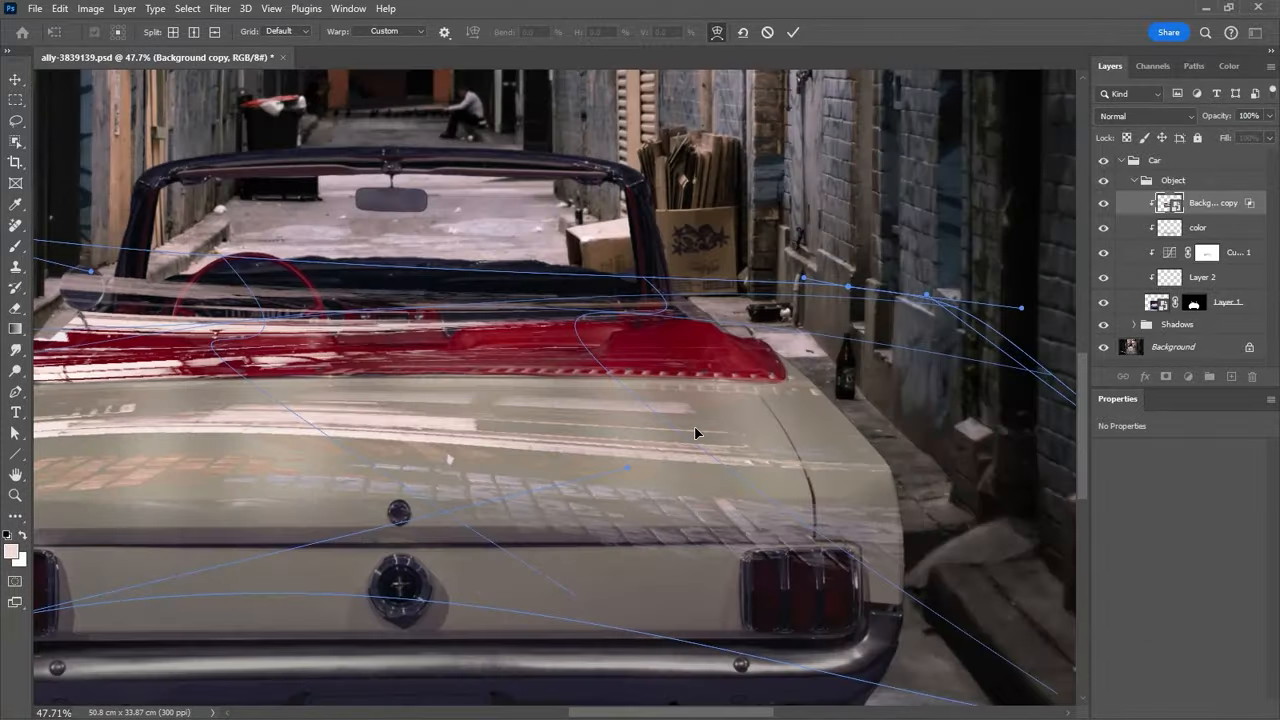
key("Return")
Reveal the dark panel gap through Background copy with Blend If Gray, splitting the underlying layer's black slider to 96 / 117.
scroll(697, 438, "down", 3)
scroll(290, 500, "up", 10)
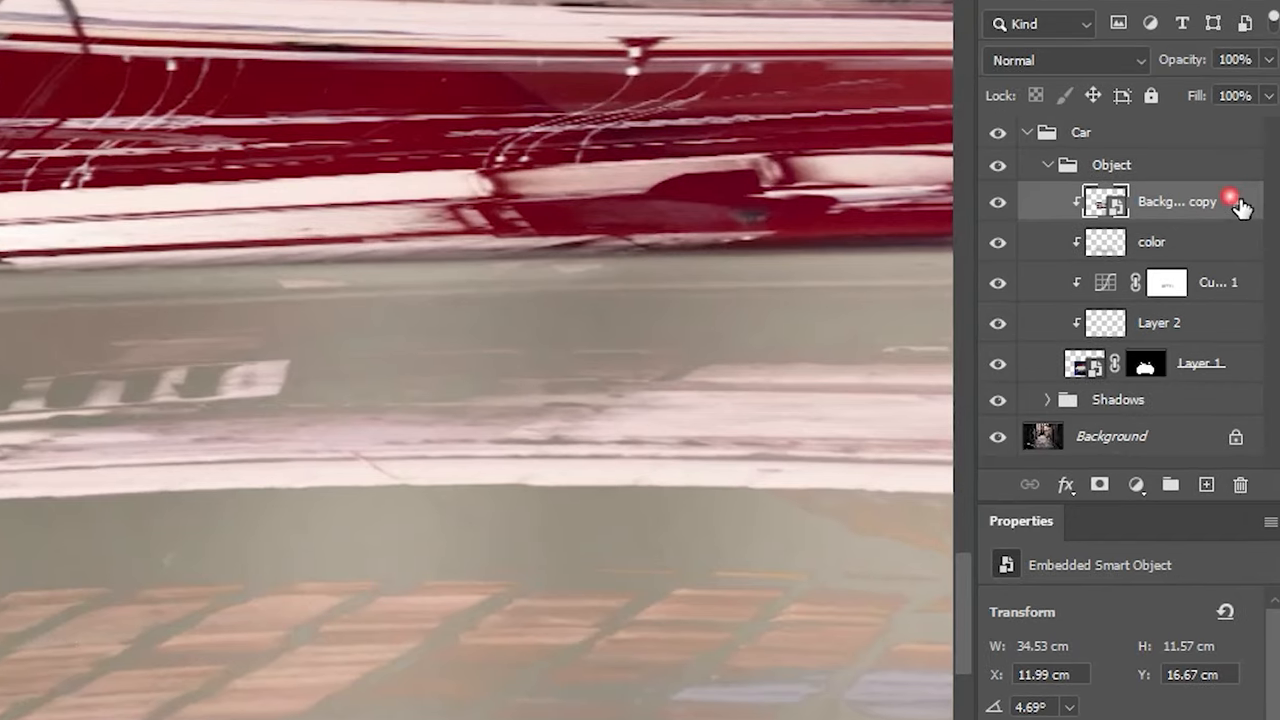
double_click(1240, 205)
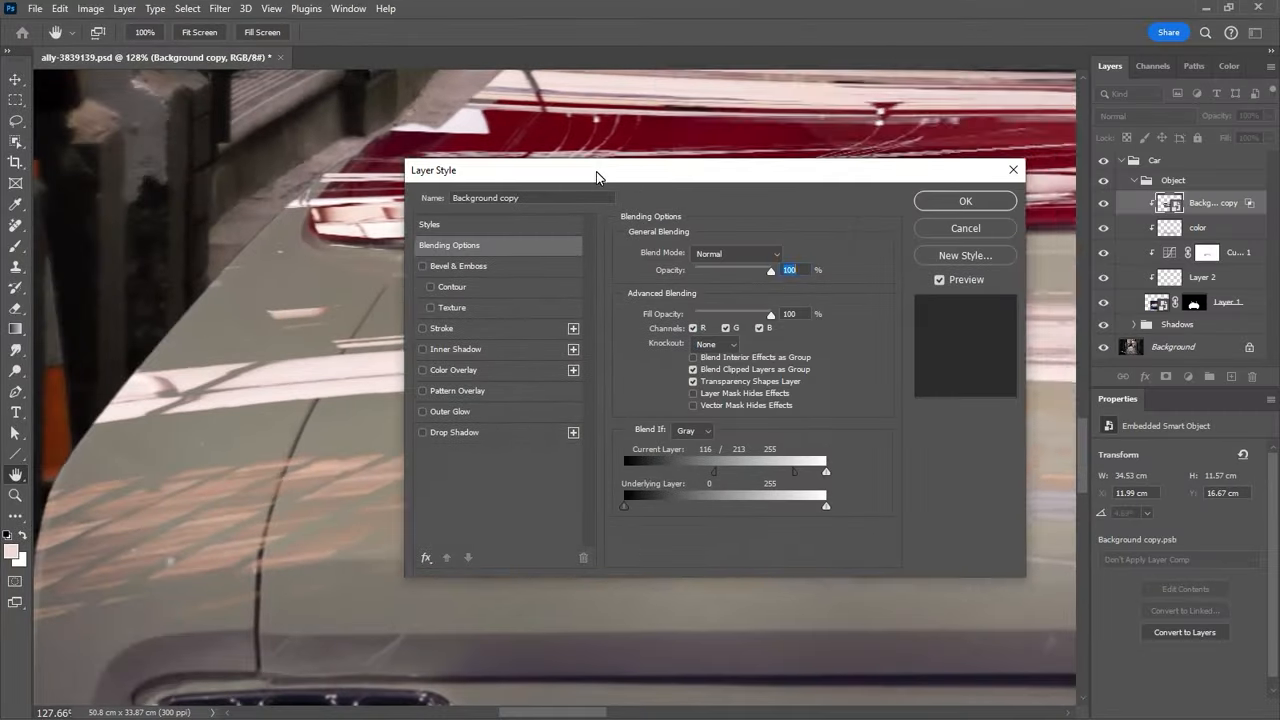
scroll(214, 474, "up", 8)
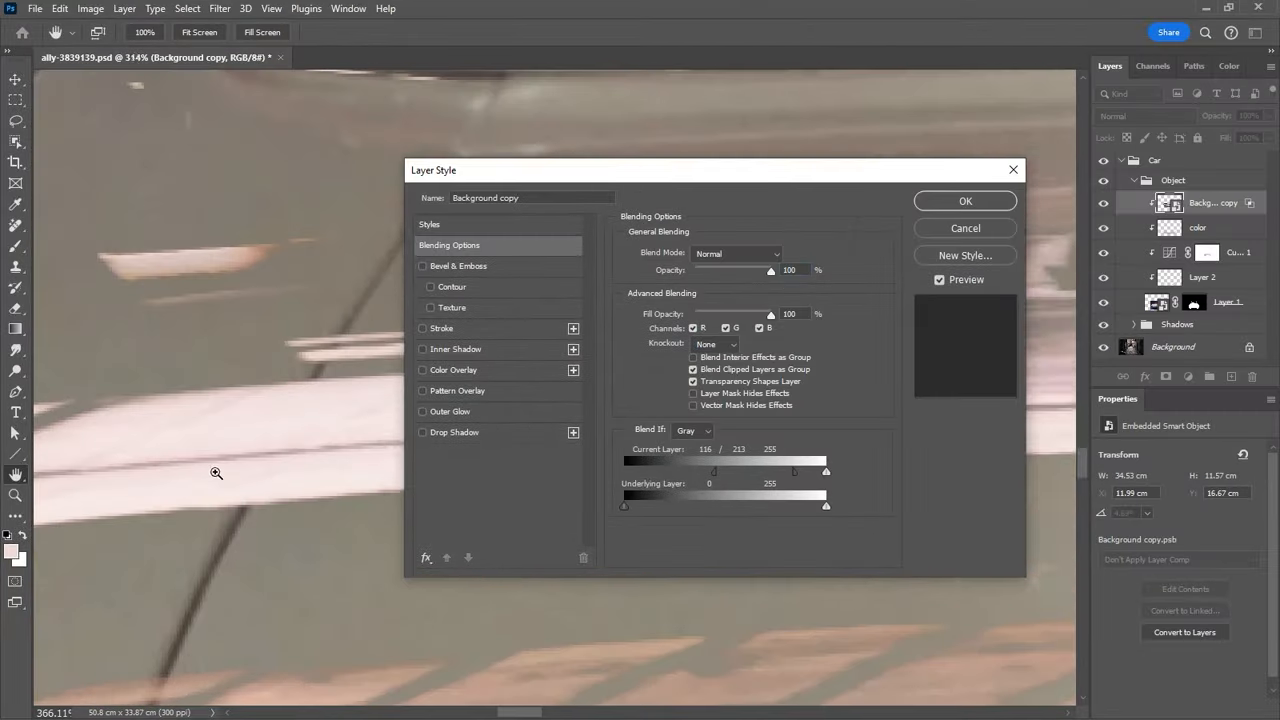
left_click_drag(500, 170, 644, 170)
left_click_drag(290, 425, 384, 395)
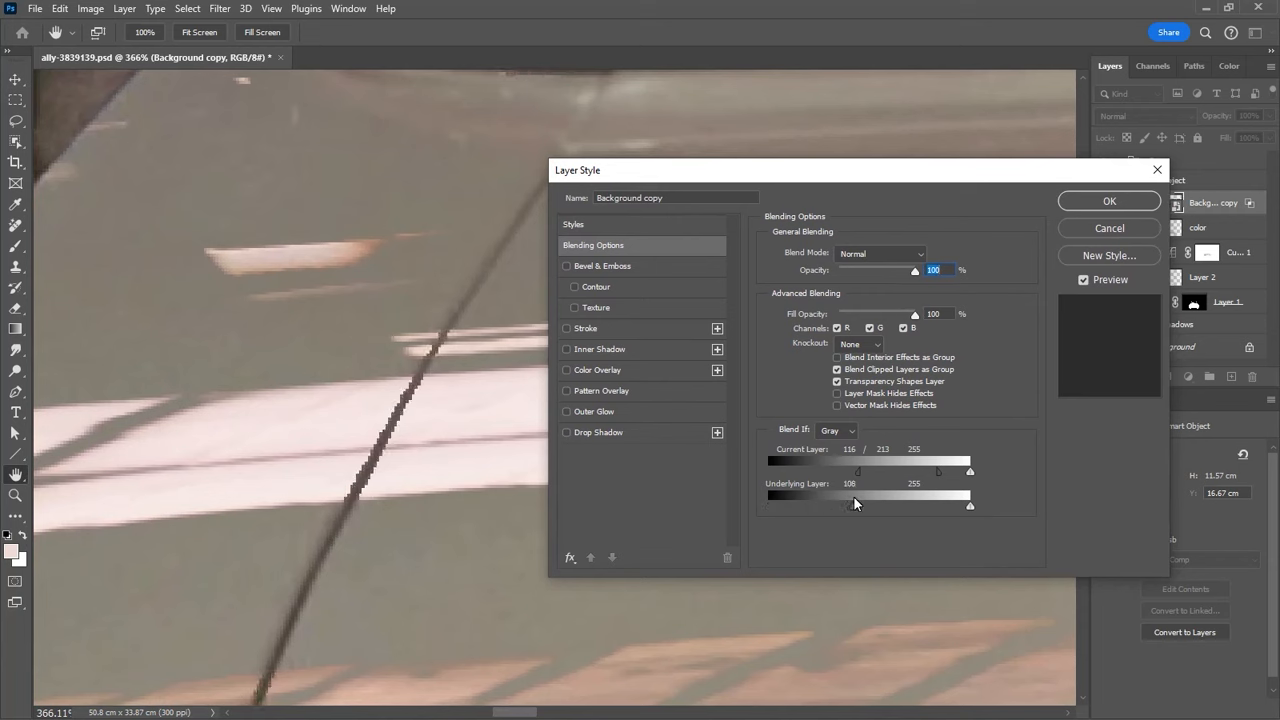
key("alt")
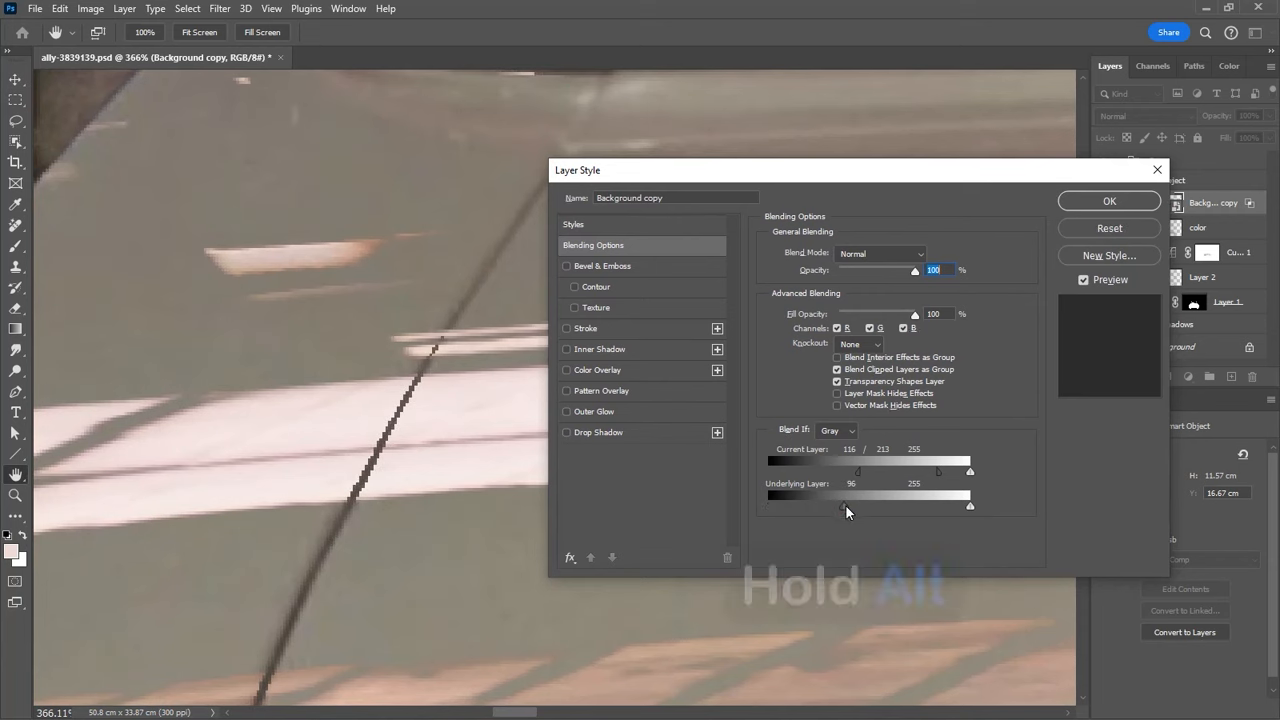
left_click_drag(847, 507, 866, 507)
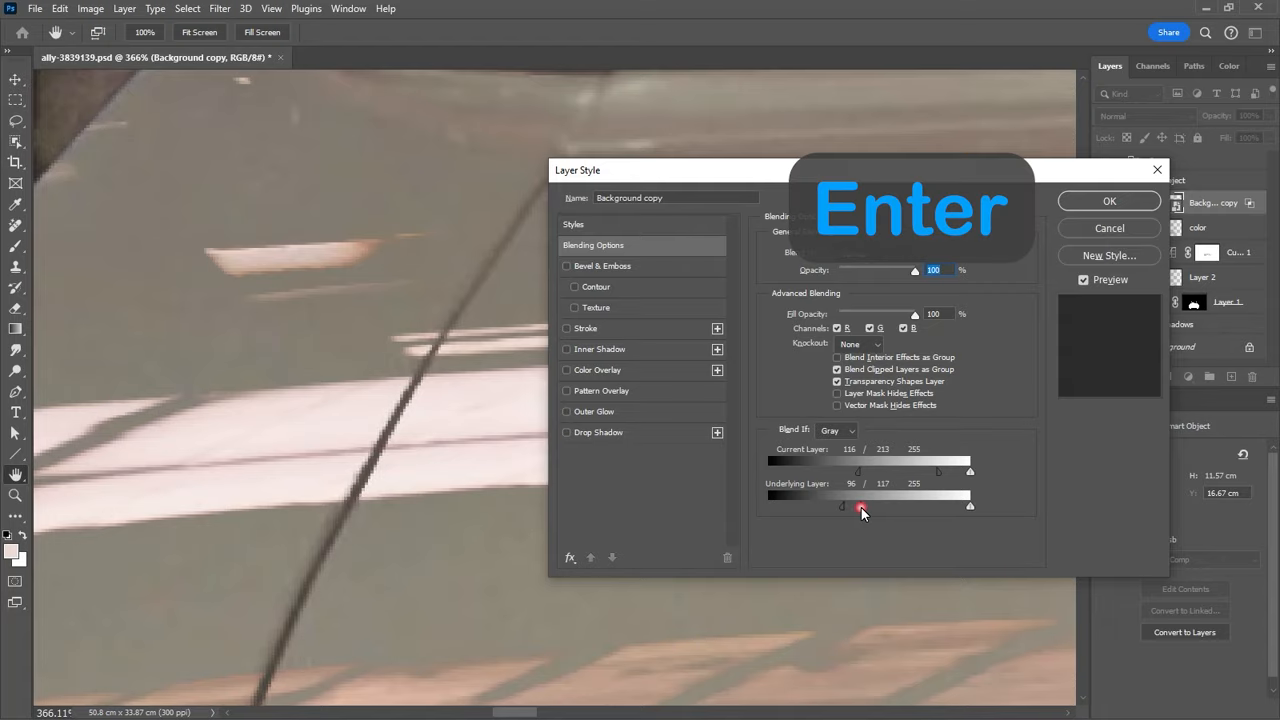
key("Return")
Add a layer mask to Background copy and fade the trunk reflections with a soft black brush, size 518, flow 9%.
left_click_drag(440, 421, 382, 421)
left_click_drag(588, 463, 205, 432)
left_click_drag(884, 440, 205, 424)
left_click_drag(698, 420, 220, 409)
left_click_drag(634, 468, 310, 469)
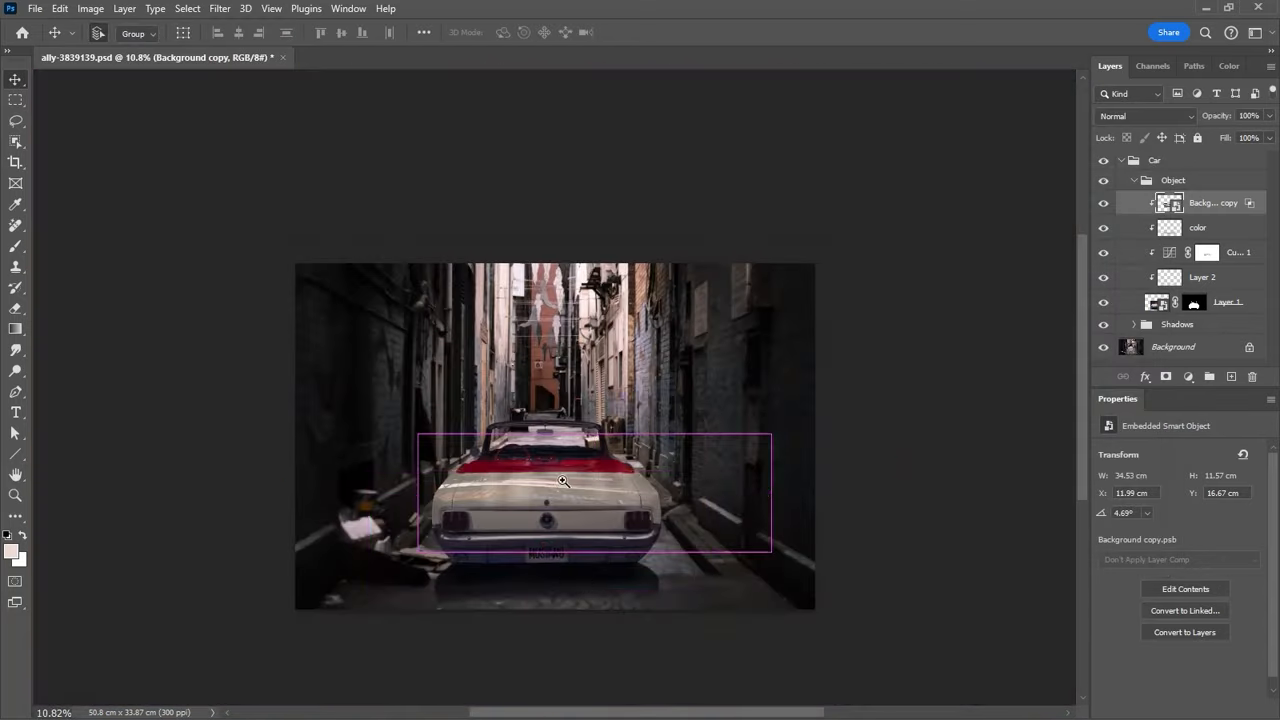
left_click_drag(540, 487, 700, 485)
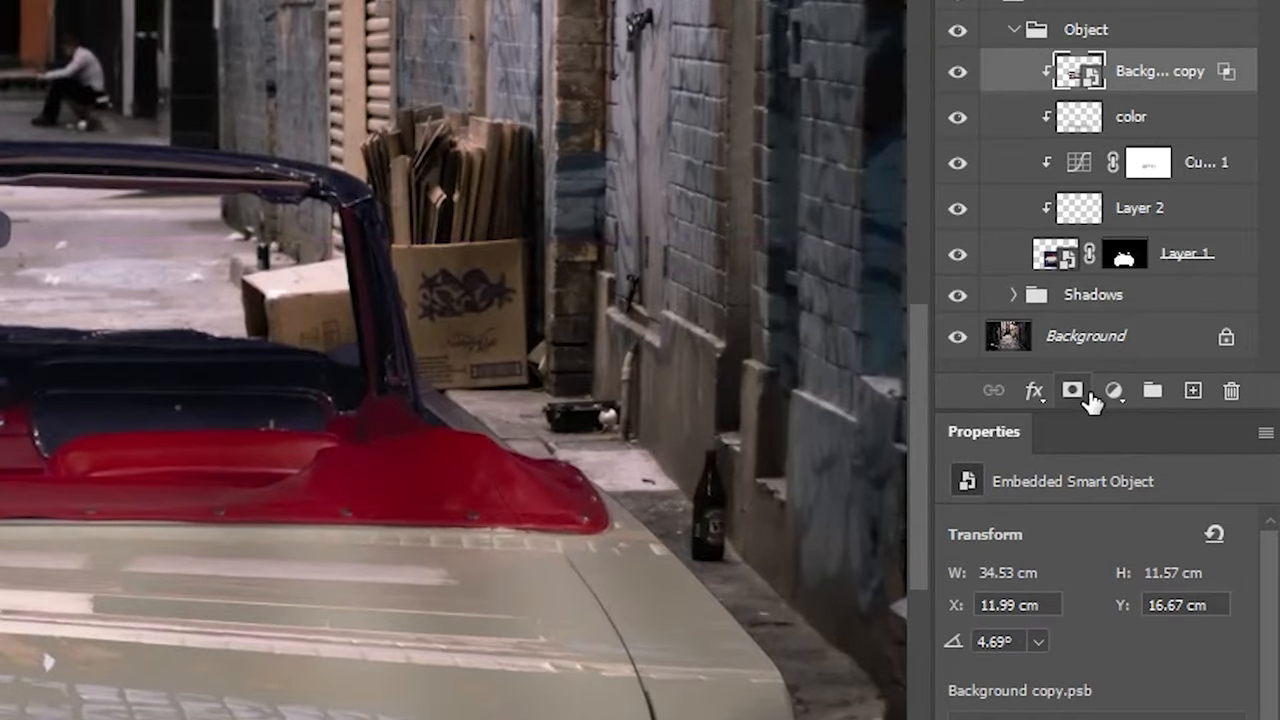
left_click(1084, 396)
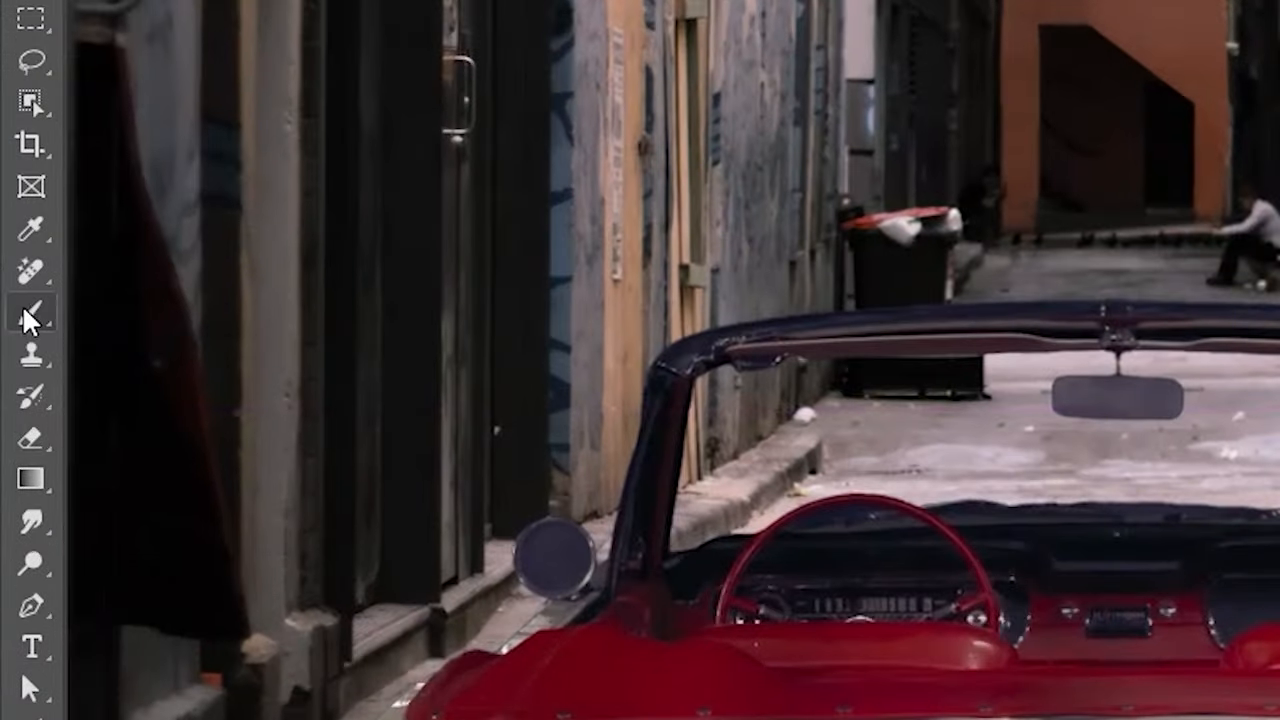
left_click(15, 246)
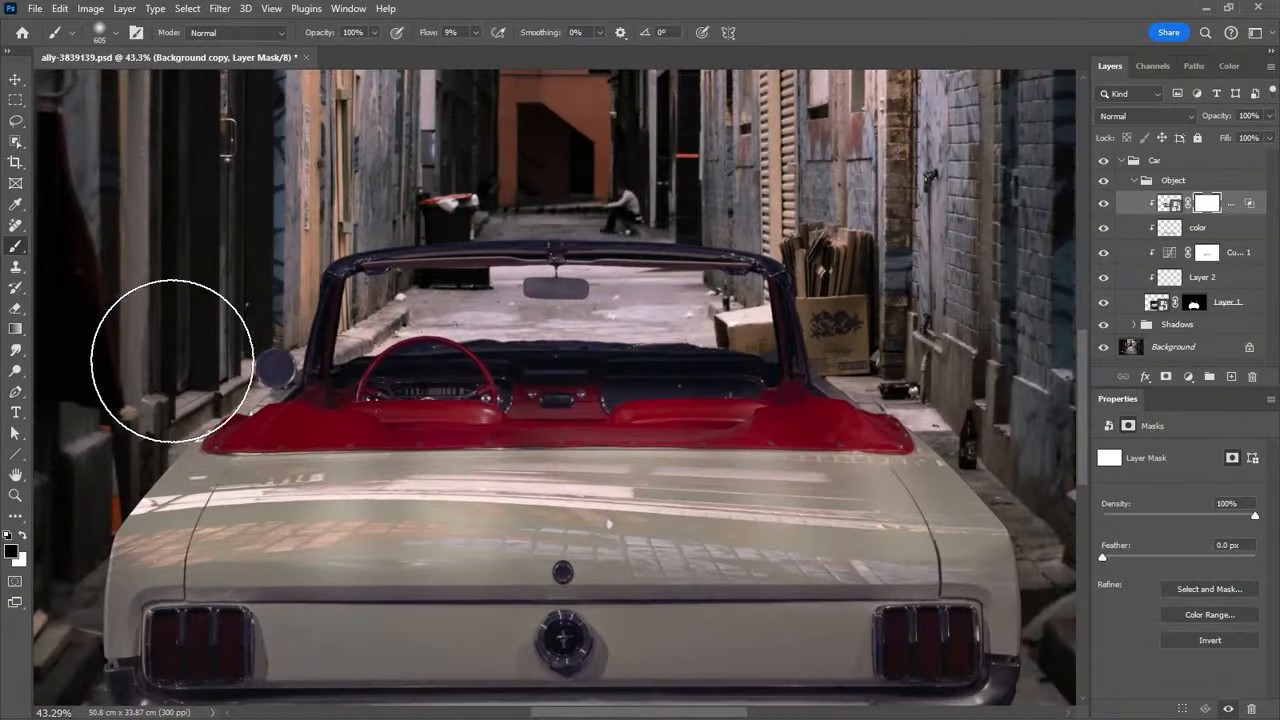
right_click(555, 466, "alt")
left_click_drag(608, 514, 751, 541)
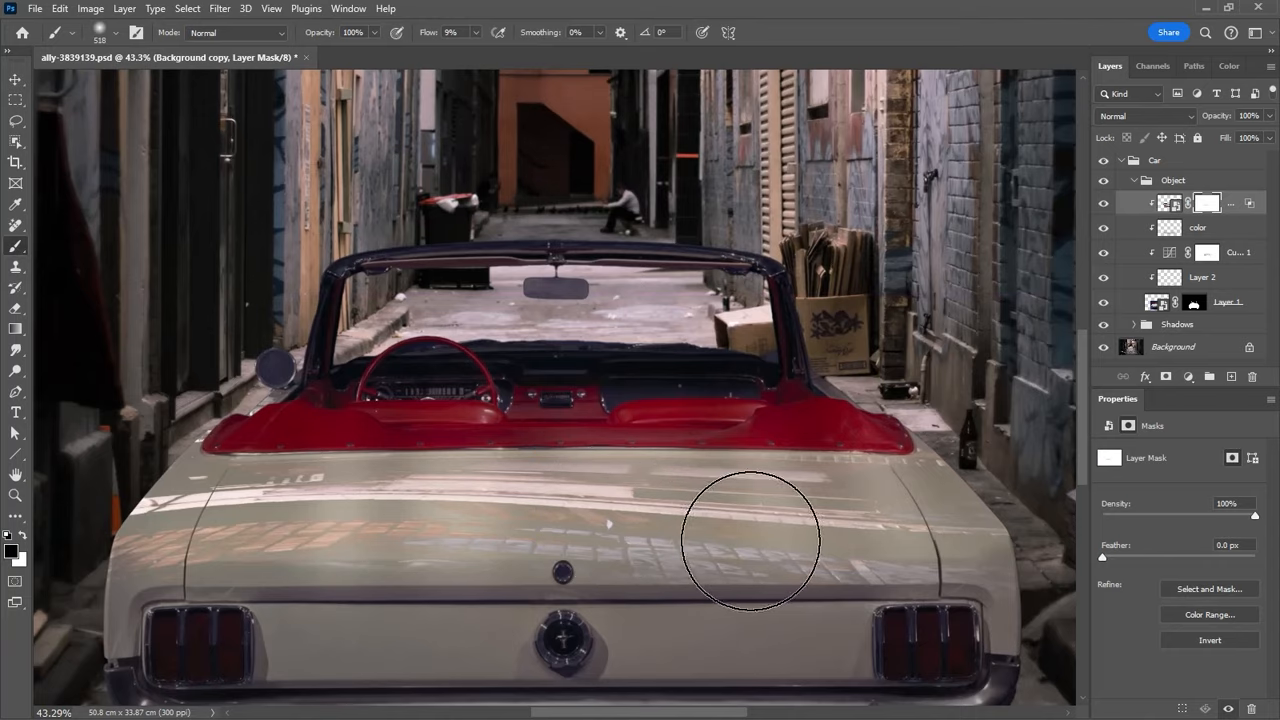
left_click_drag(581, 426, 476, 425)
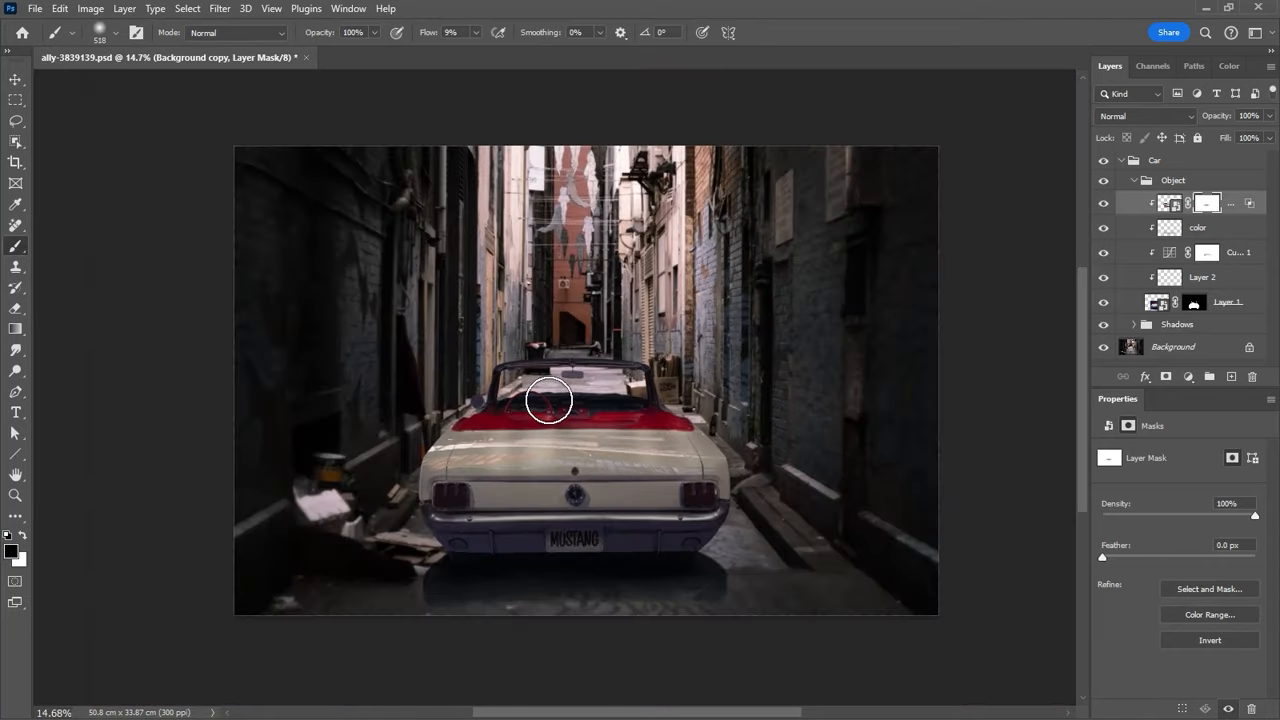
Unlink Background copy from its mask and move the reflection over the trunk to about X 7.76 cm, Y 13.85 cm.
mouse_move(566, 436)
left_mouse_down()
mouse_move(520, 425)
mouse_move(660, 440)
left_mouse_up()
left_click_drag(471, 464, 582, 478)
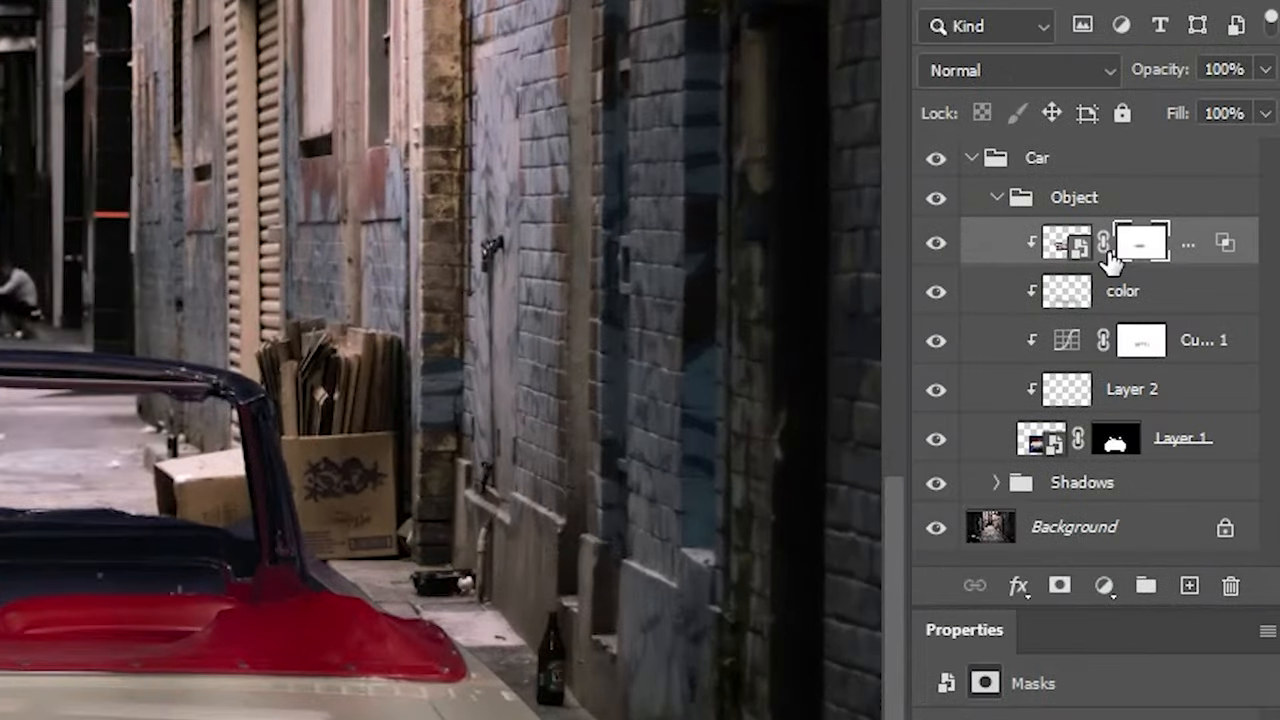
left_click(1191, 206)
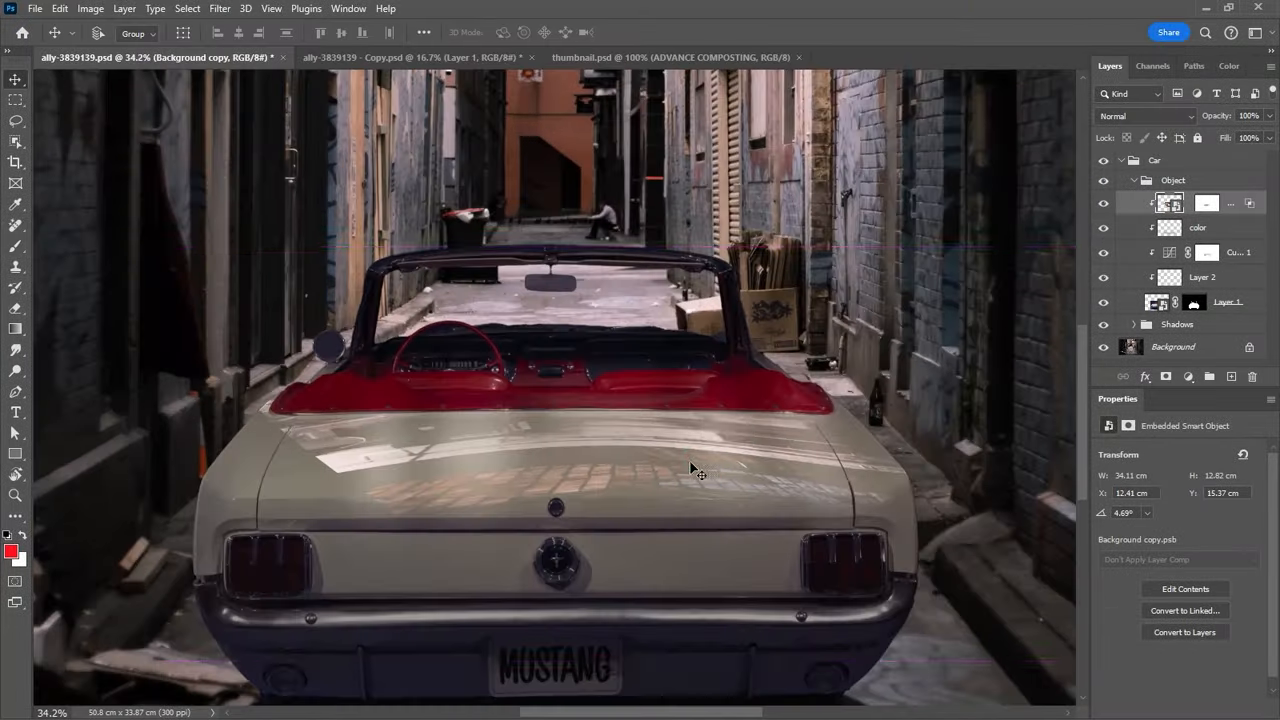
left_click_drag(684, 460, 445, 443)
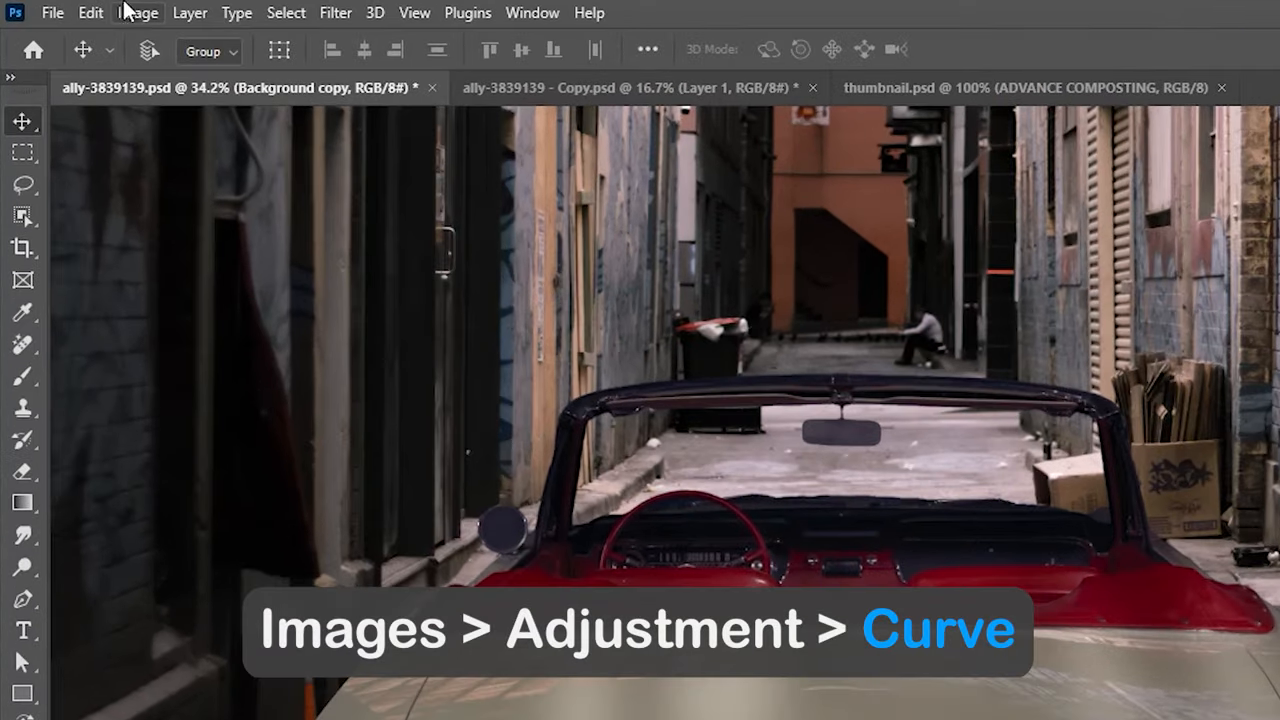
Brighten Background copy's reflection with a Curves adjustment, setting the RGB highlight point to input 202 and output 255.
left_click(90, 8)
mouse_move(156, 84)
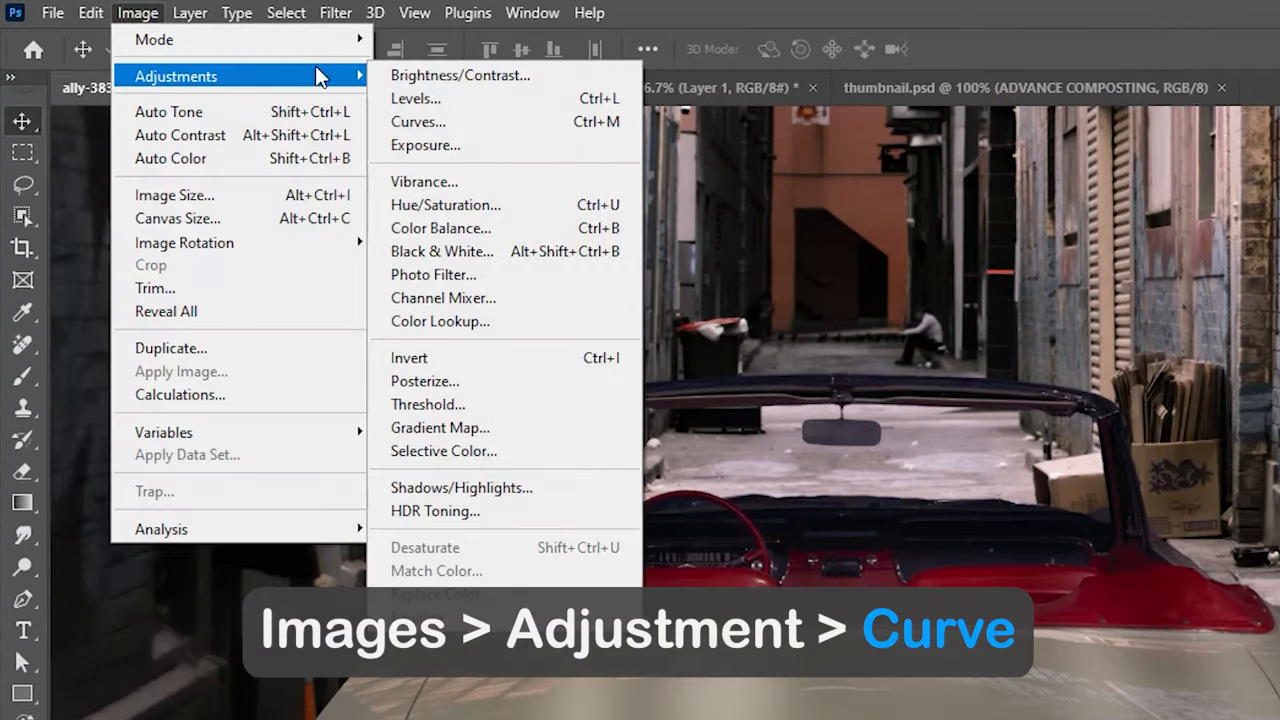
left_click(468, 117)
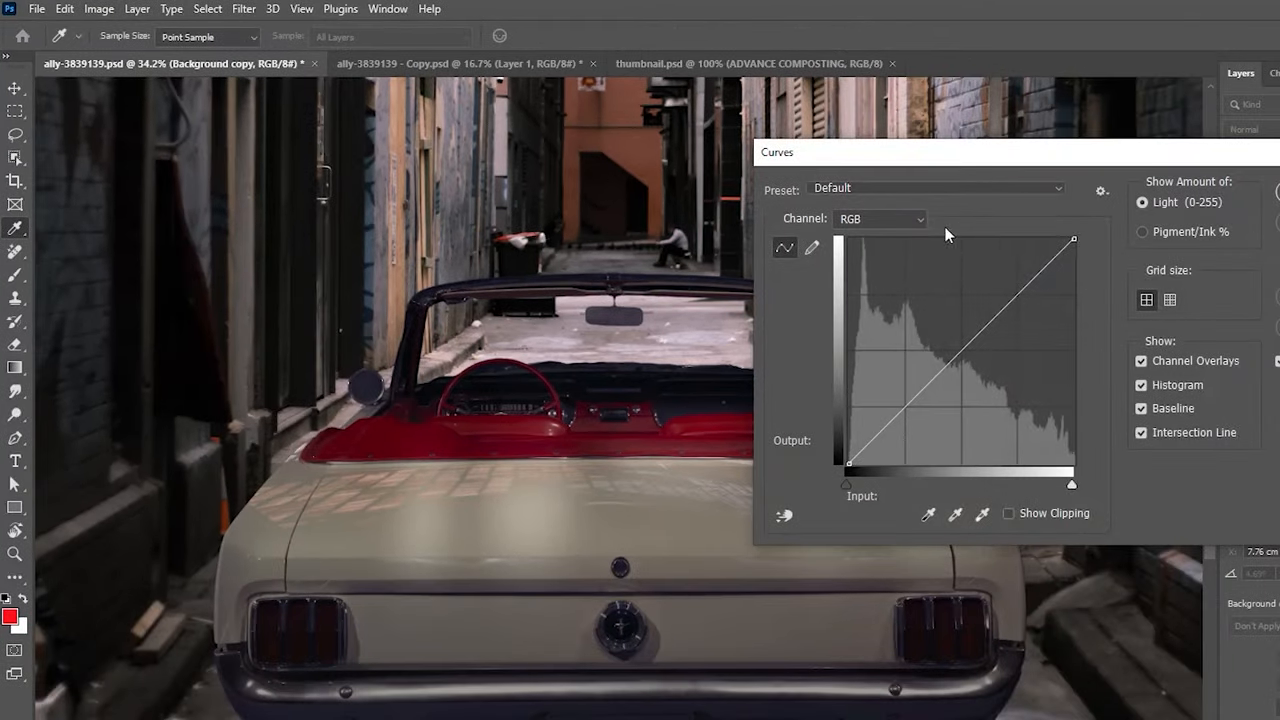
left_click_drag(1074, 241, 1048, 241)
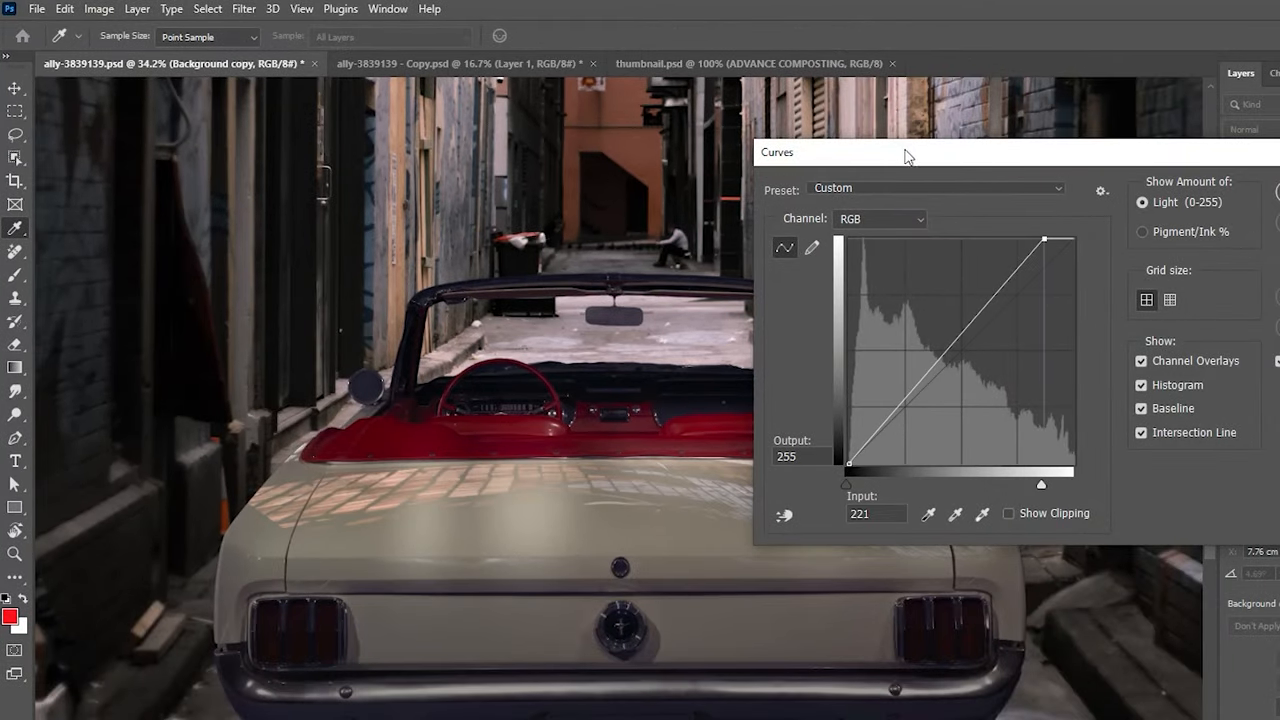
left_click_drag(905, 155, 888, 197)
scroll(1037, 163, "down", 5)
left_click_drag(1080, 277, 1066, 259)
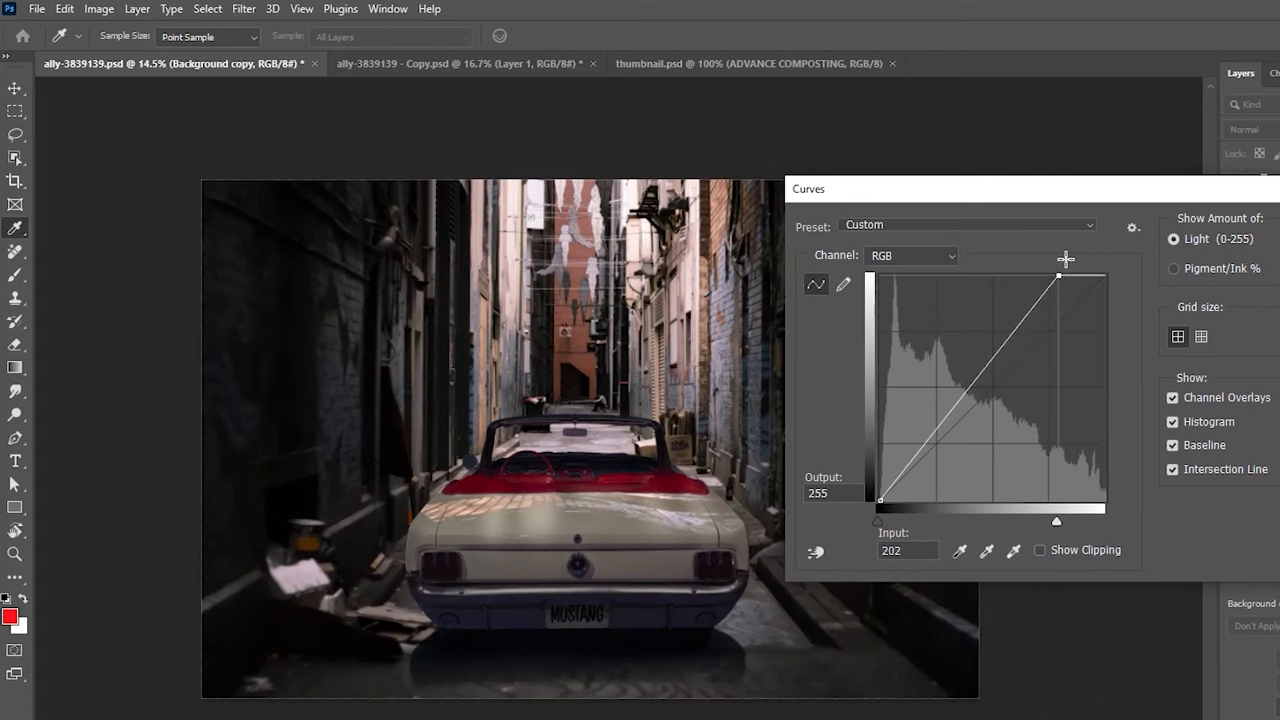
key("Return")
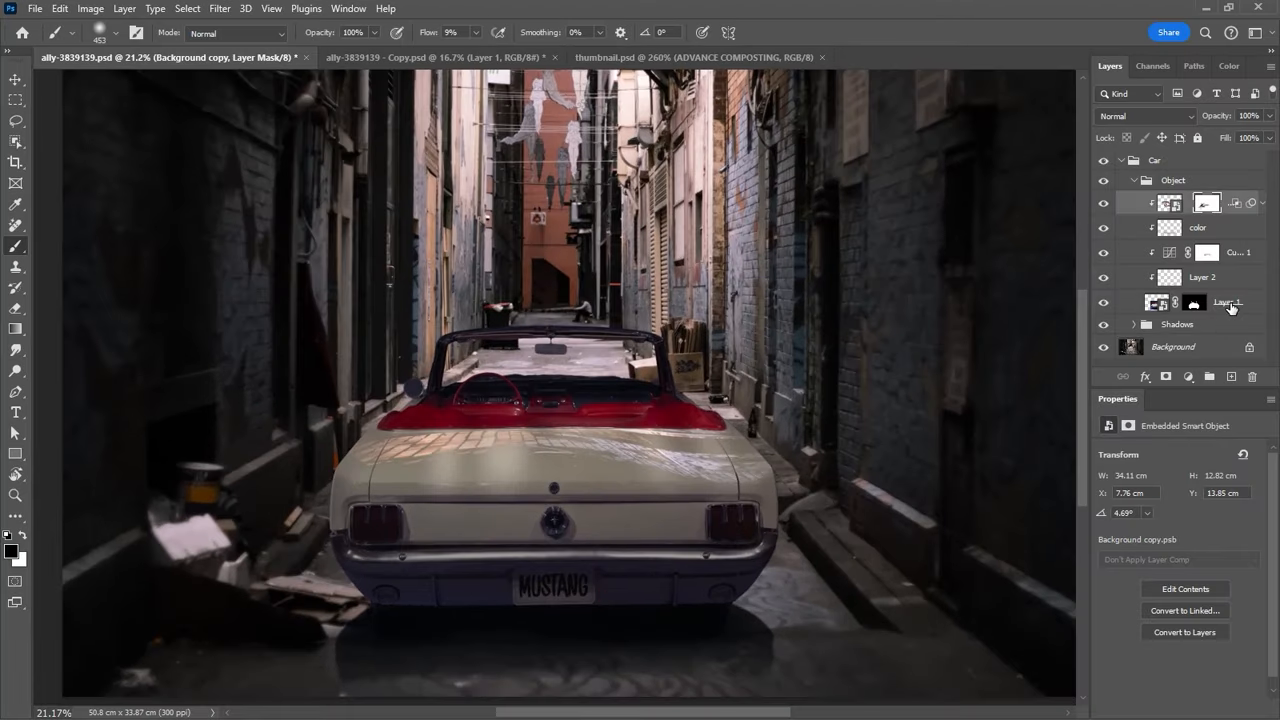
Create a new layer named shadow above the color layer, clipped to the car.
left_click(1231, 307)
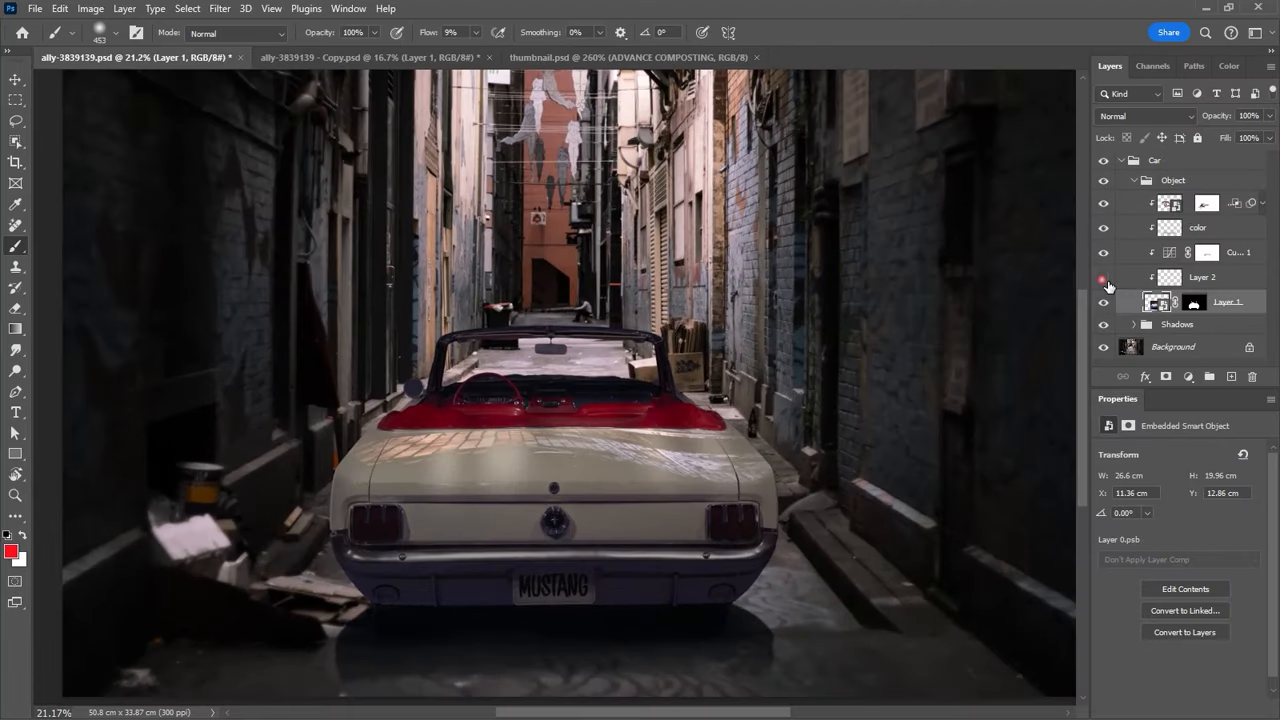
left_click(1241, 279)
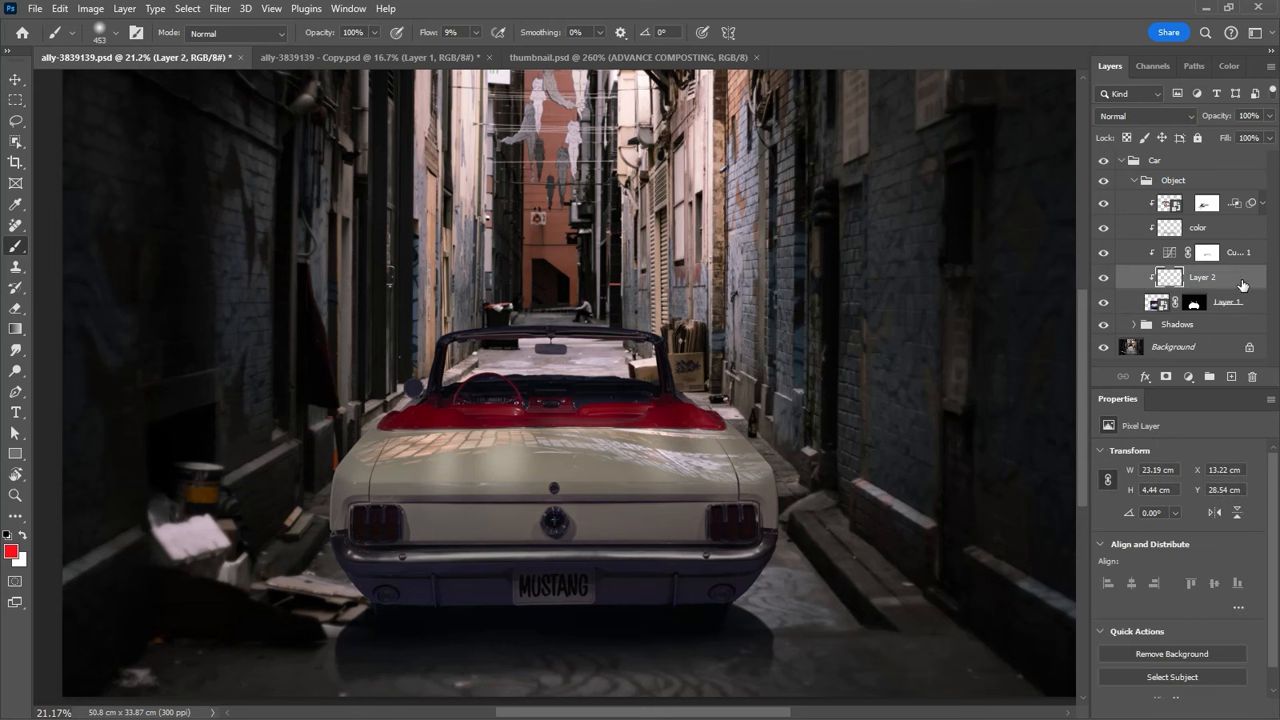
left_click(1238, 230)
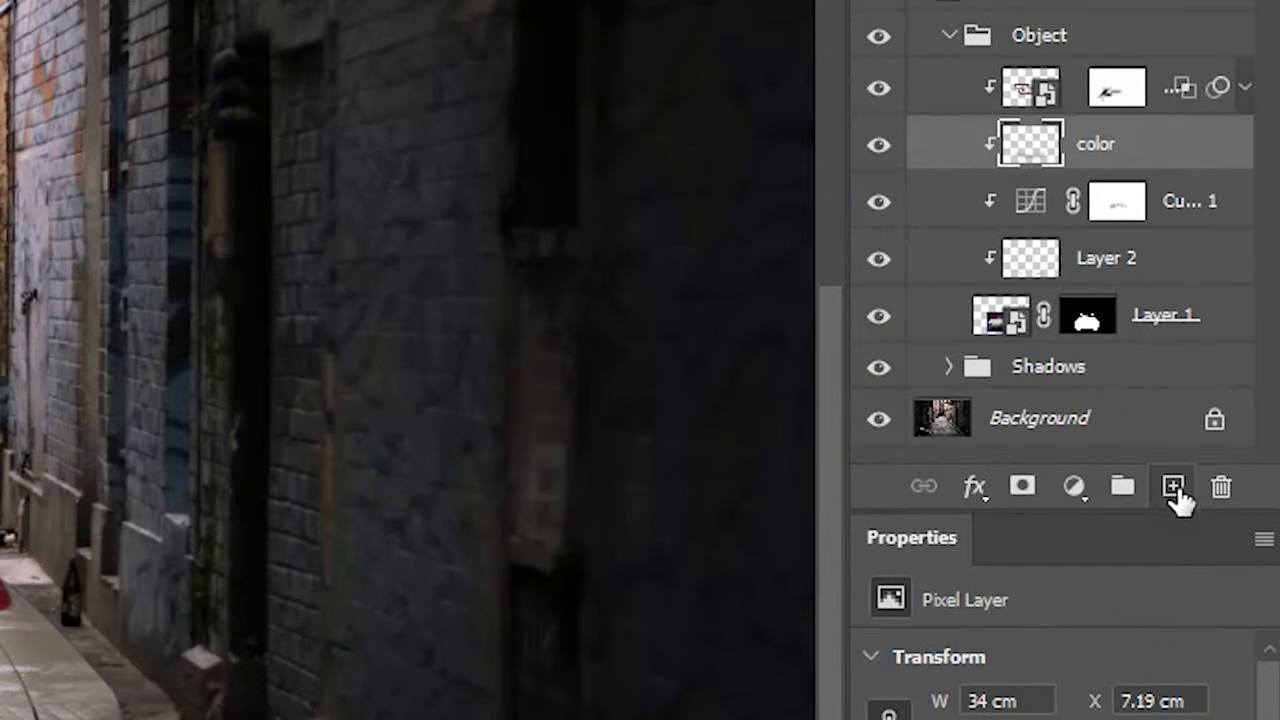
left_click(1231, 376)
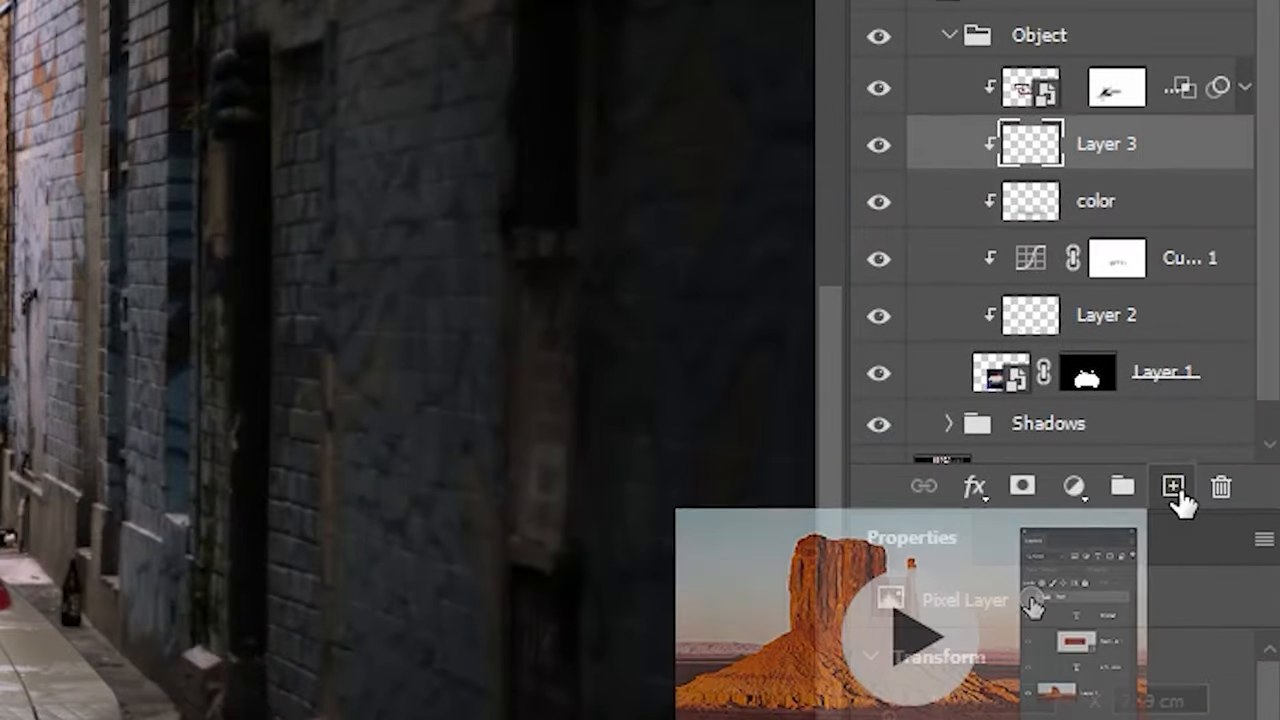
double_click(1125, 147)
type("sh")
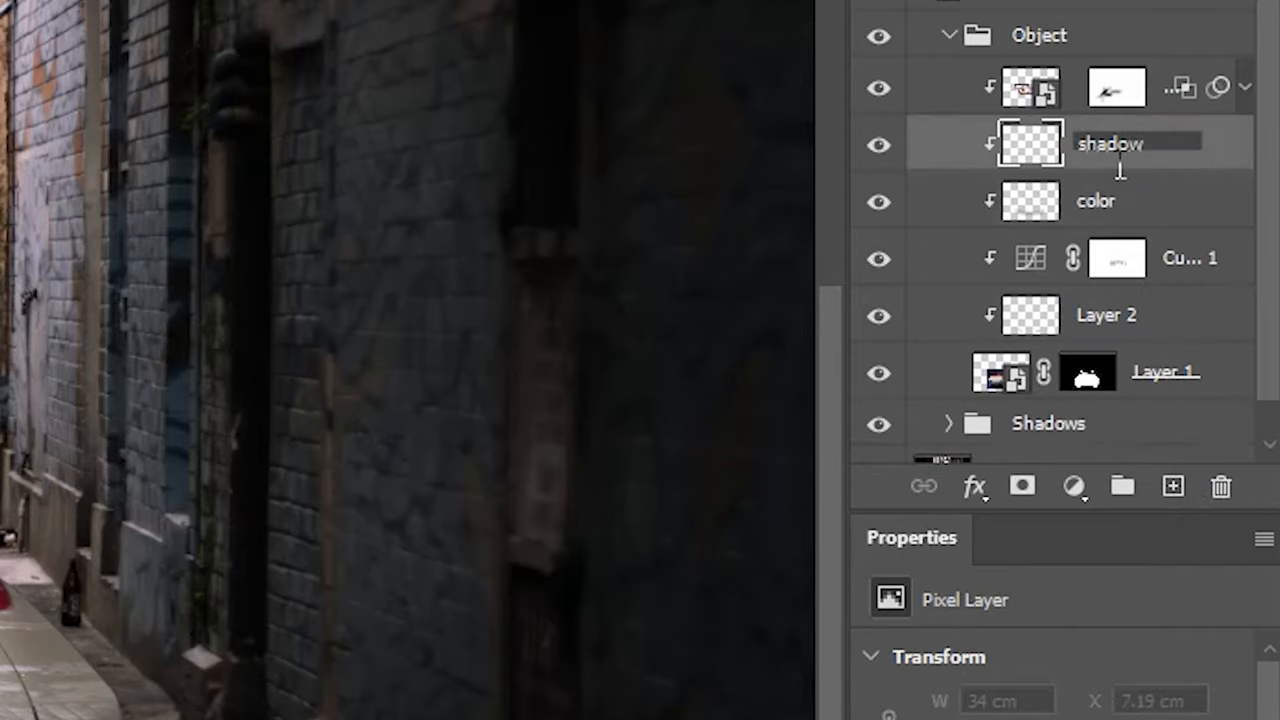
type("adow")
key("Return")
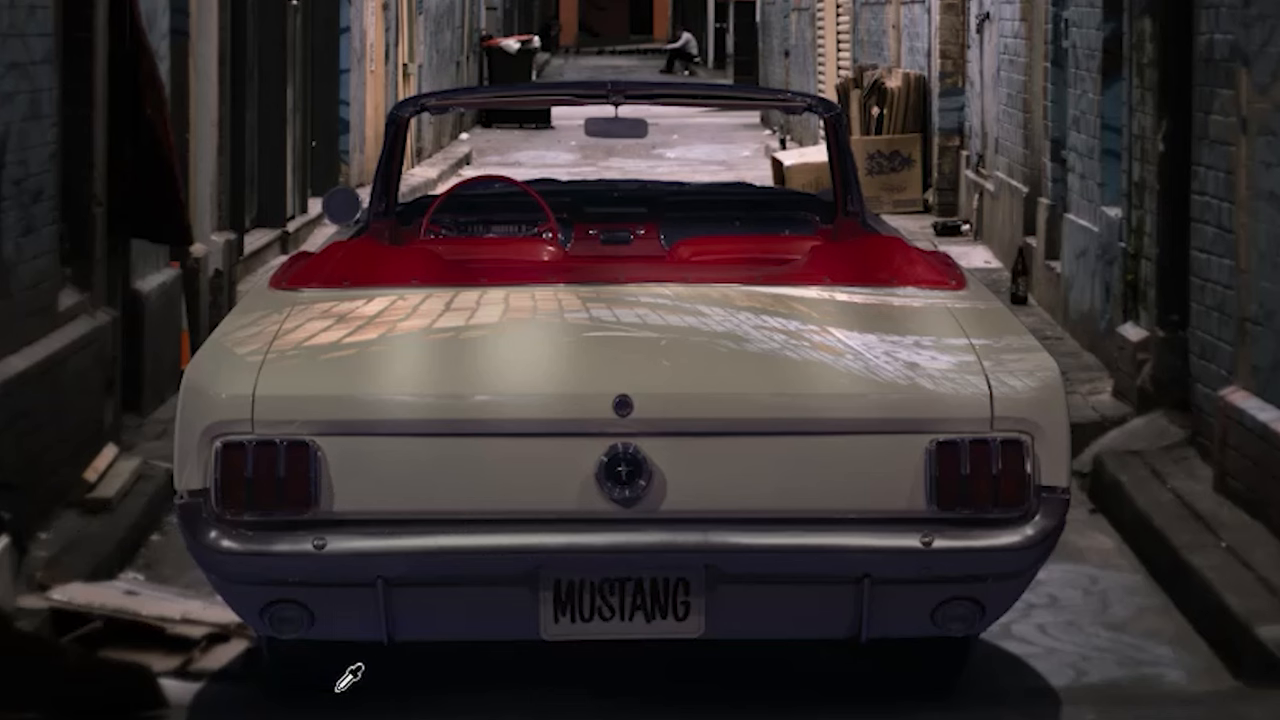
Shade the car's lower body on the shadow layer with a large soft brush at 9% flow, using a dark colour sampled below the bumper.
left_click(332, 678, "alt")
left_click_drag(362, 635, 916, 664)
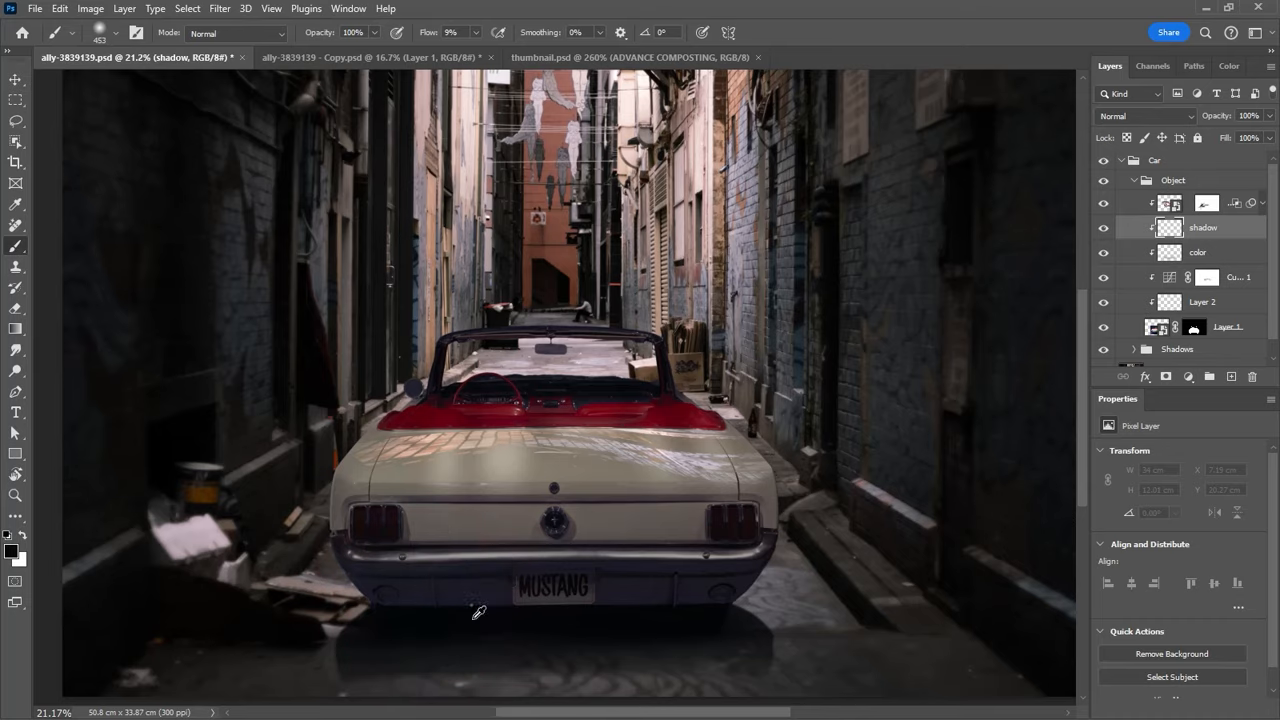
left_click_drag(702, 665, 66, 578)
left_click_drag(605, 489, 376, 518)
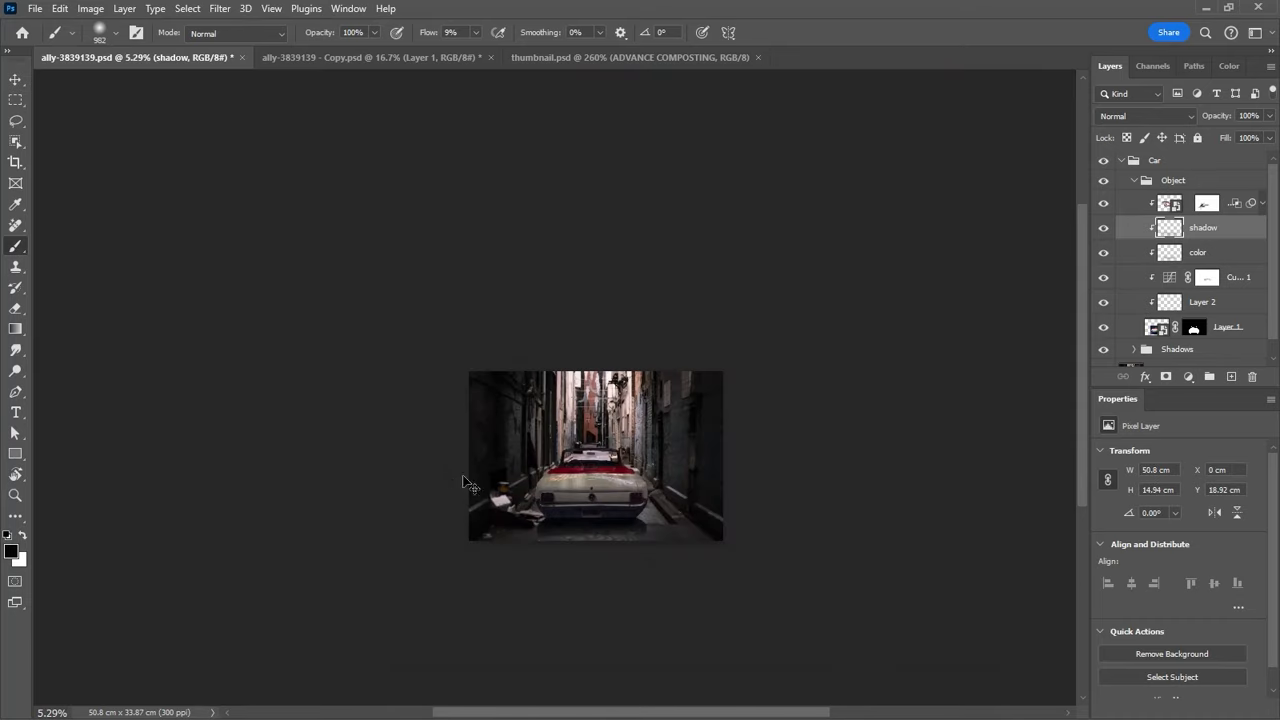
Paint finer soft shading over the car's red interior trim and upper body on the shadow layer, with brush size about 168.
left_click_drag(463, 482, 572, 471)
mouse_move(514, 417)
left_mouse_down()
mouse_move(458, 420)
mouse_move(774, 454)
left_mouse_up()
left_click_drag(624, 442, 697, 441)
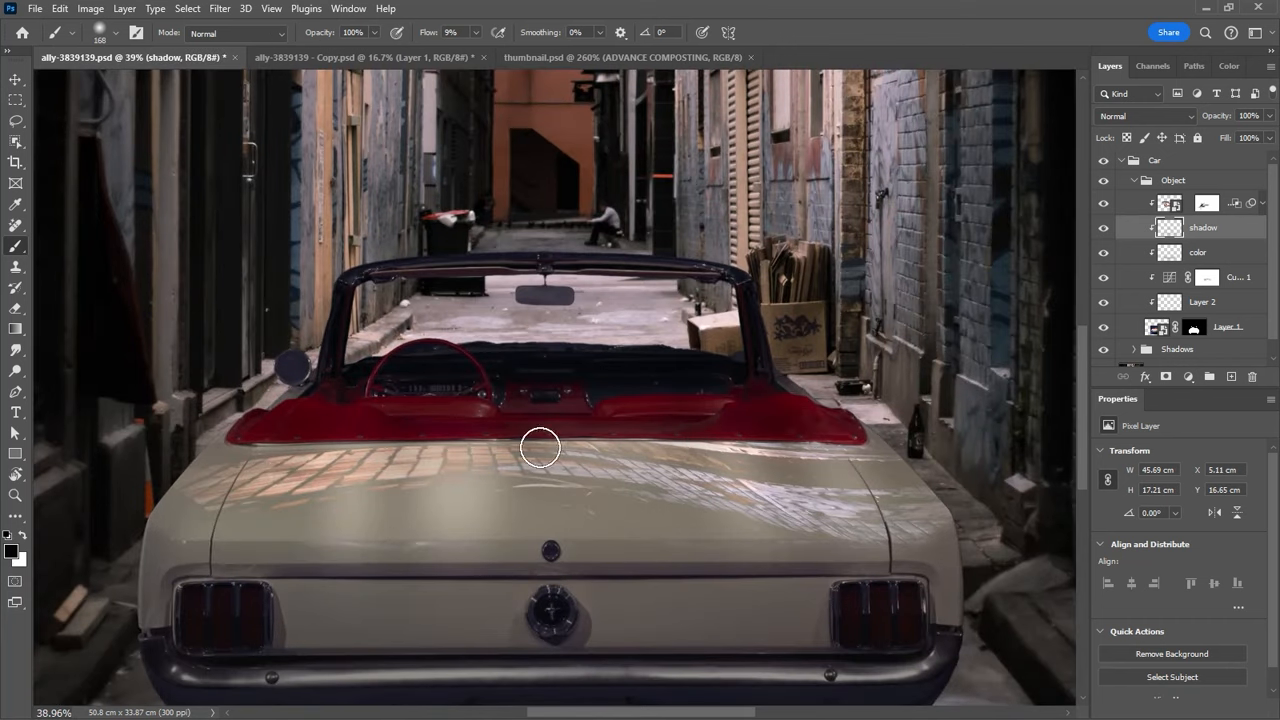
left_click_drag(412, 359, 430, 310)
mouse_move(566, 451)
left_mouse_down()
mouse_move(638, 334)
mouse_move(652, 336)
left_mouse_up()
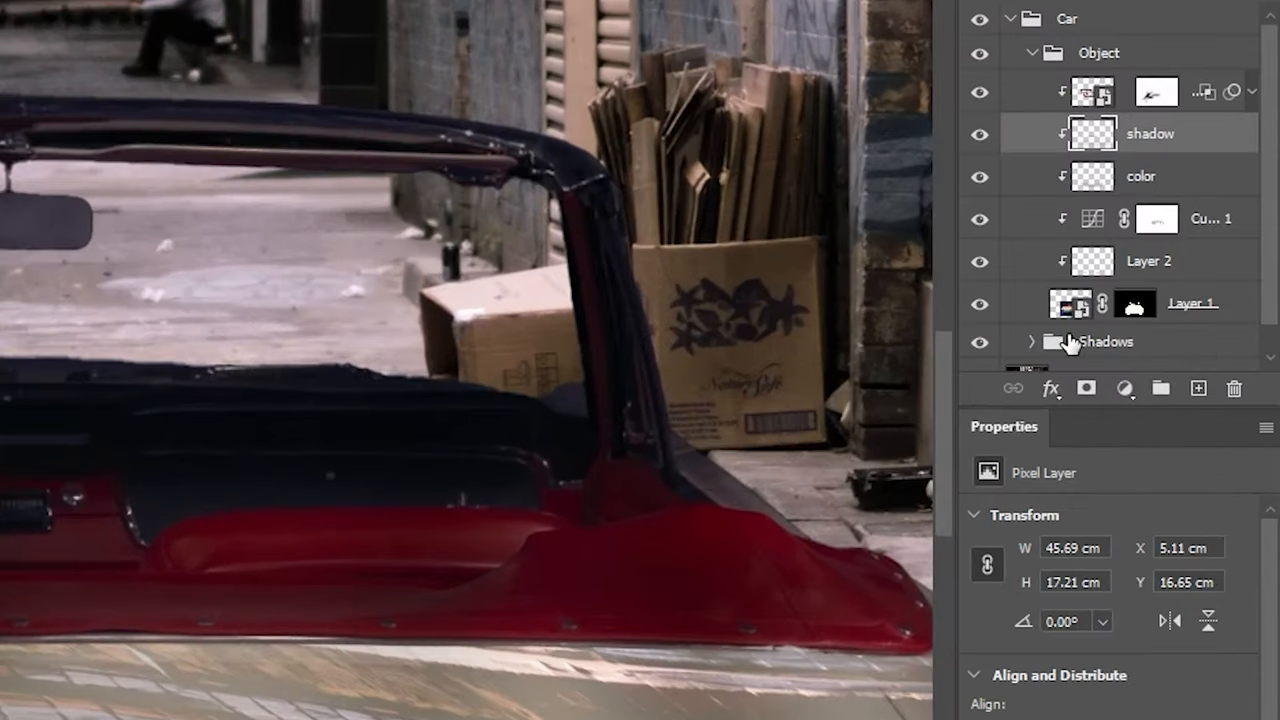
Create a group named window between Layer 1 and the Shadows group, with a new empty layer inside it.
left_click(1174, 355)
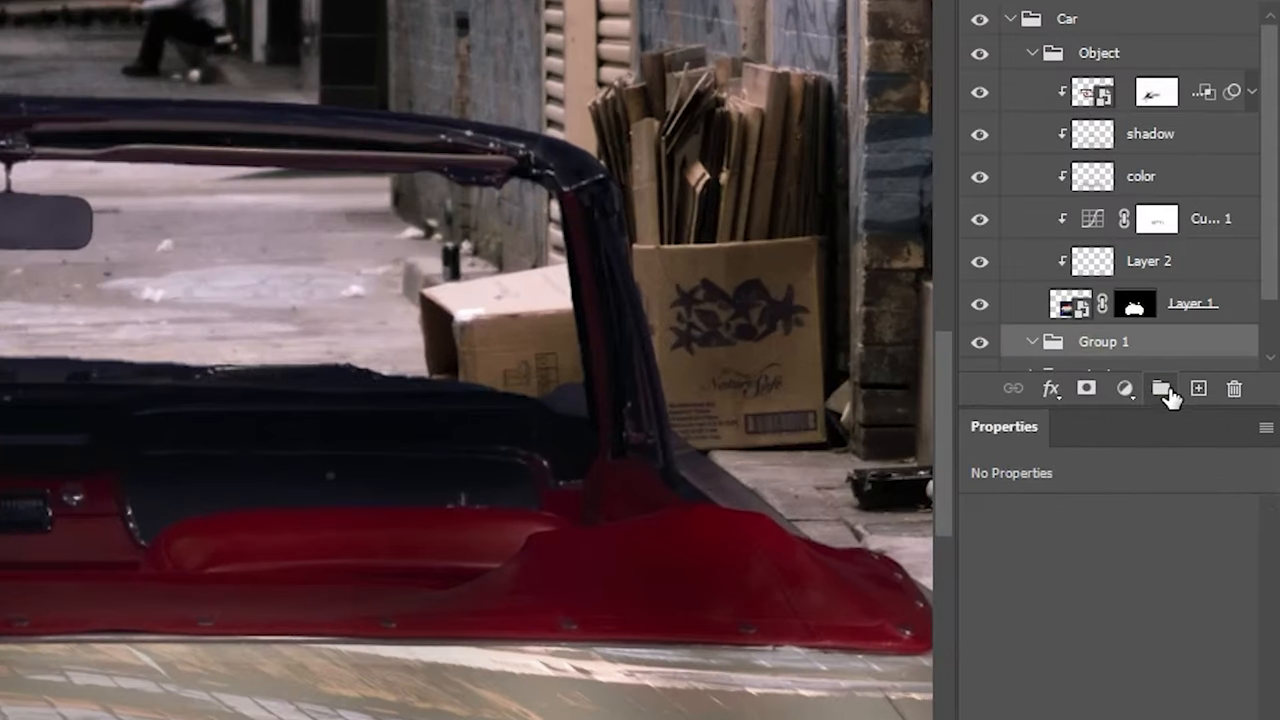
left_click(1198, 390)
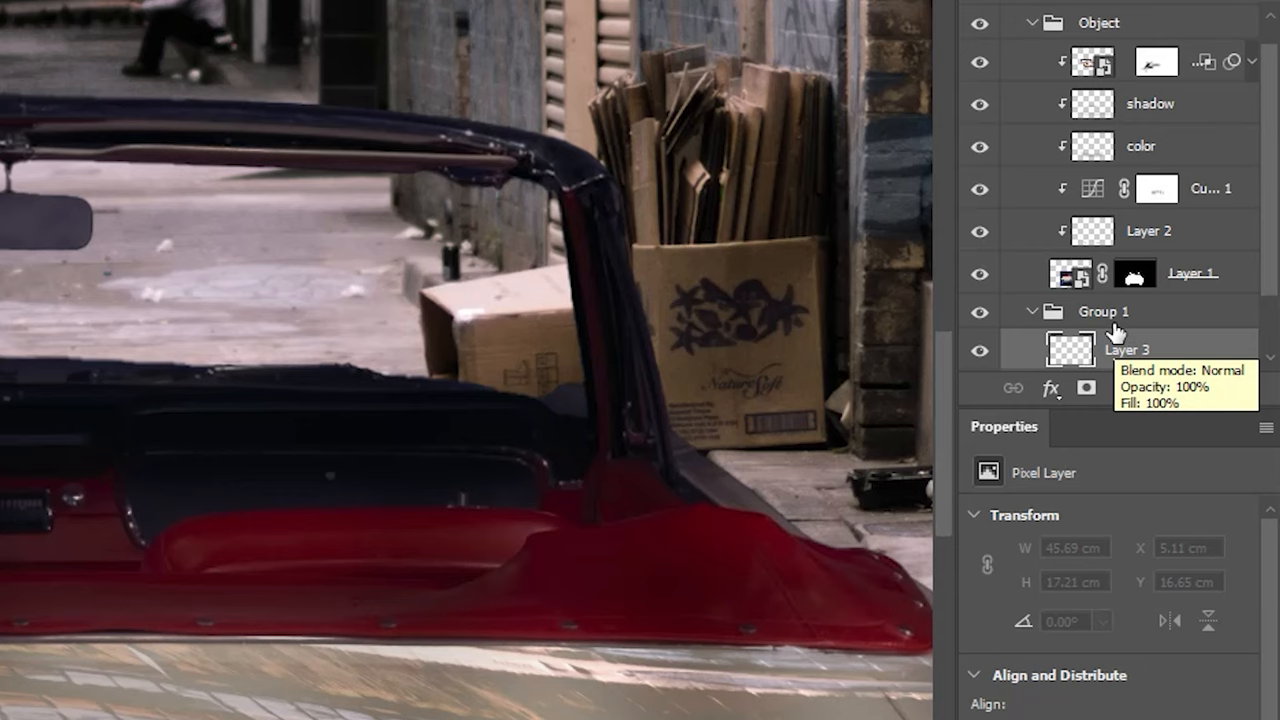
double_click(1108, 318)
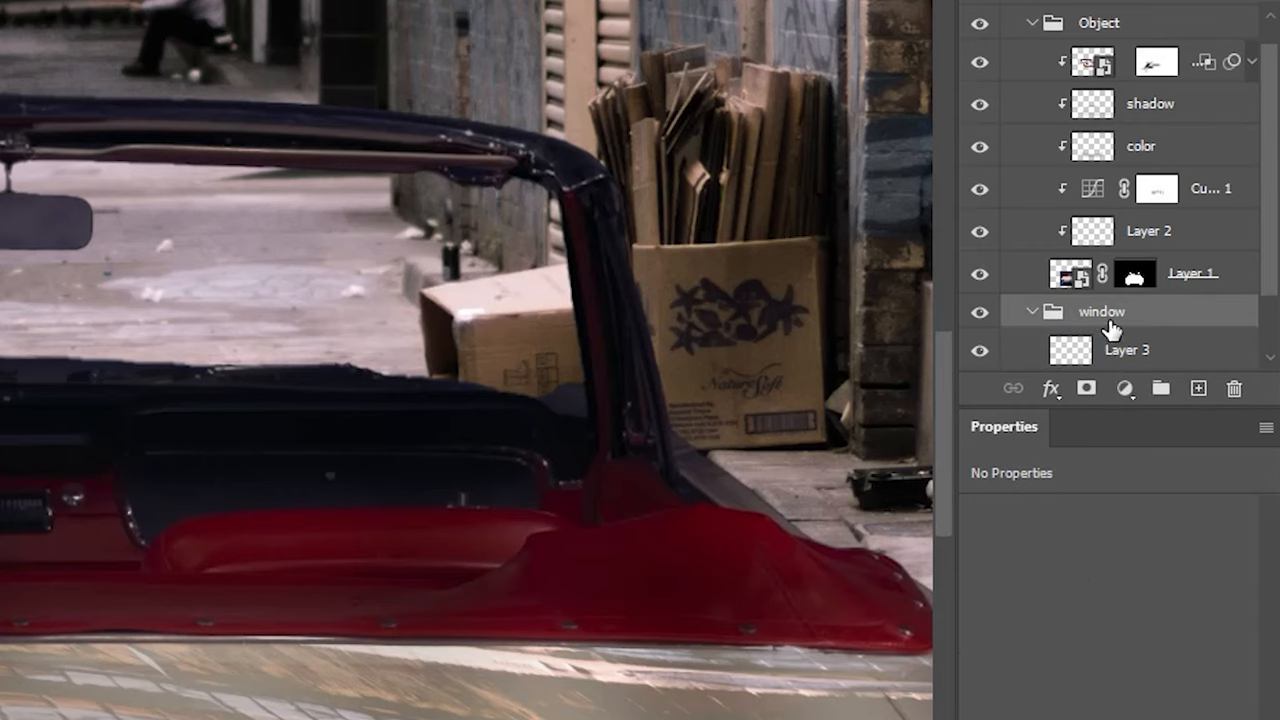
left_click(1150, 356)
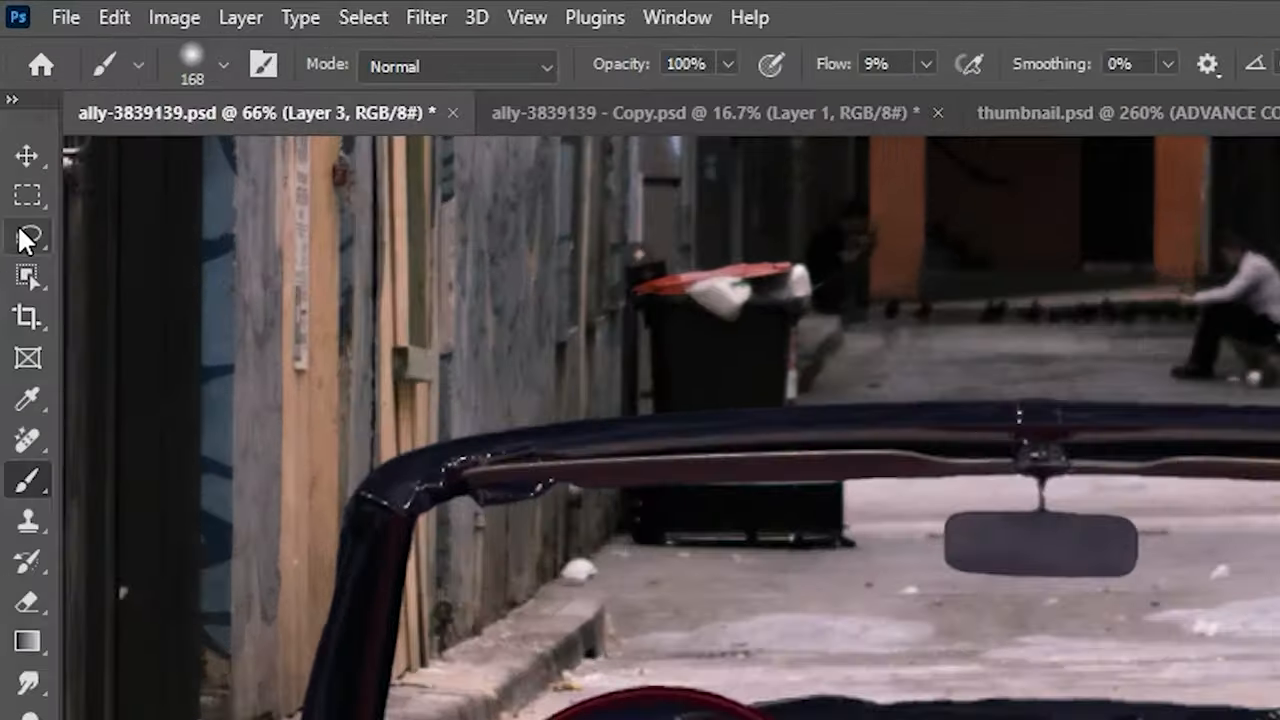
Outline the windshield opening down to the dashboard as a selection with the Polygonal Lasso tool on Layer 3.
left_click(13, 122)
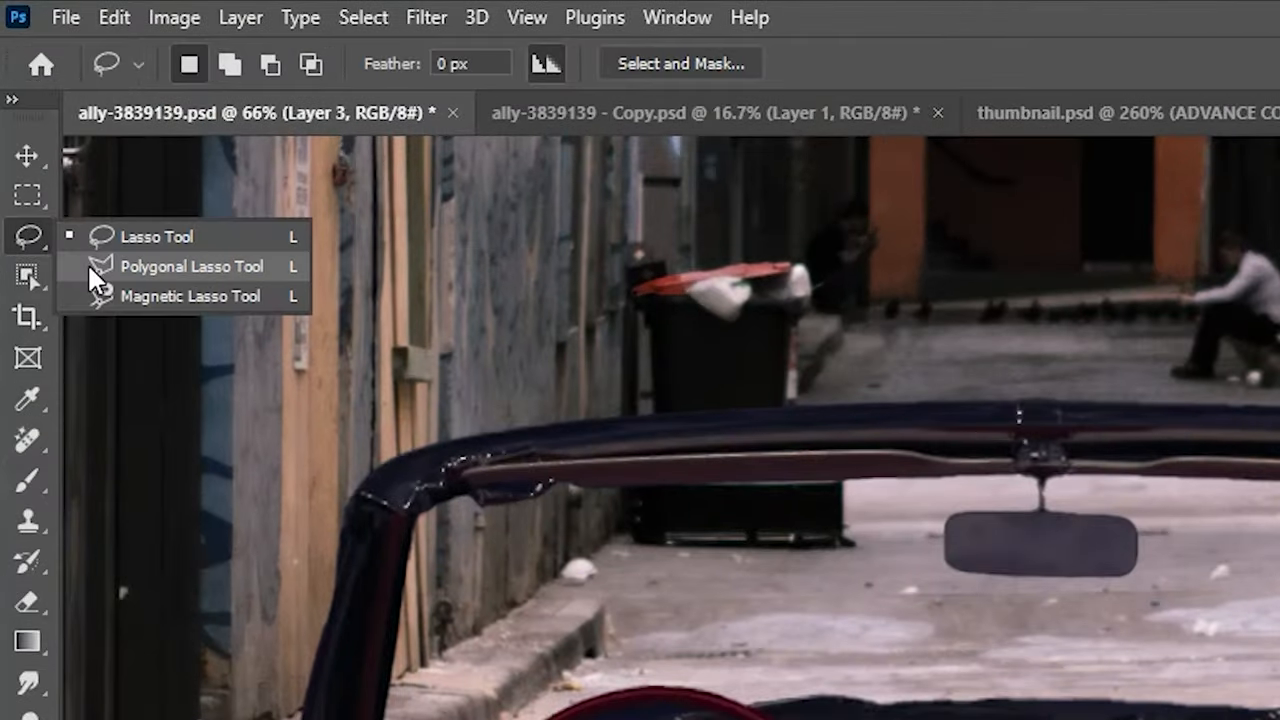
left_click(190, 266)
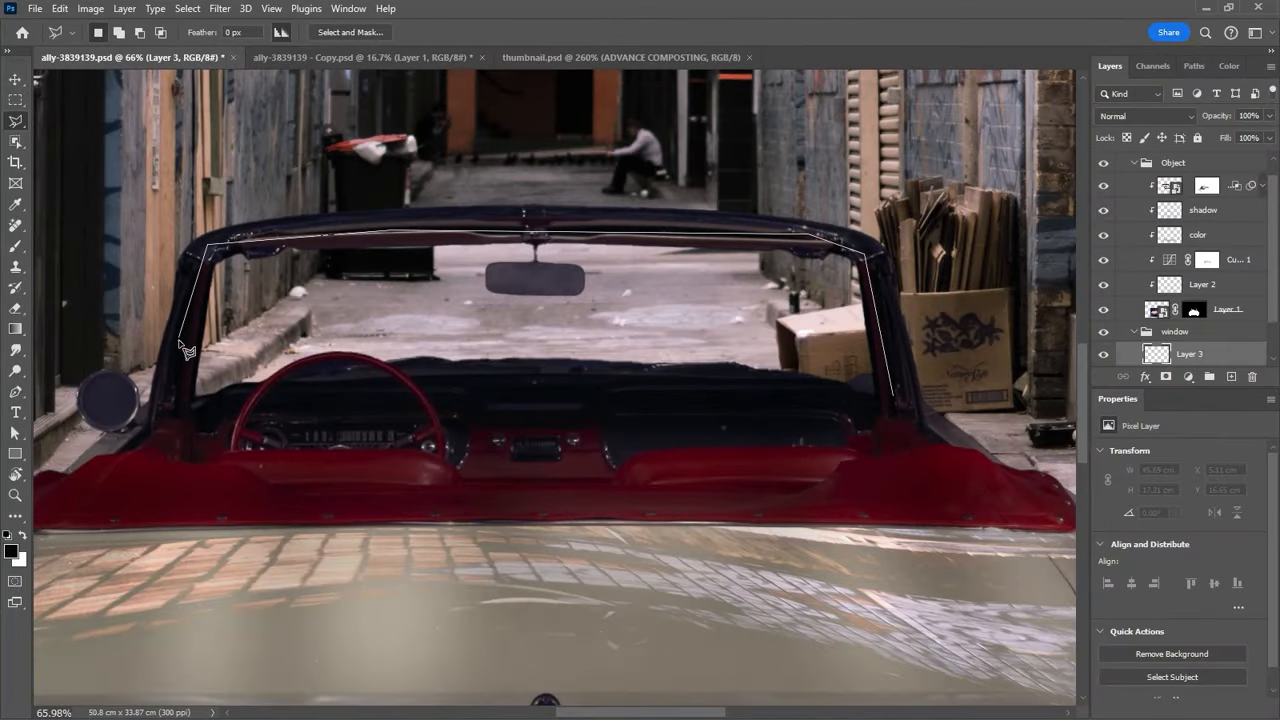
left_click(897, 404)
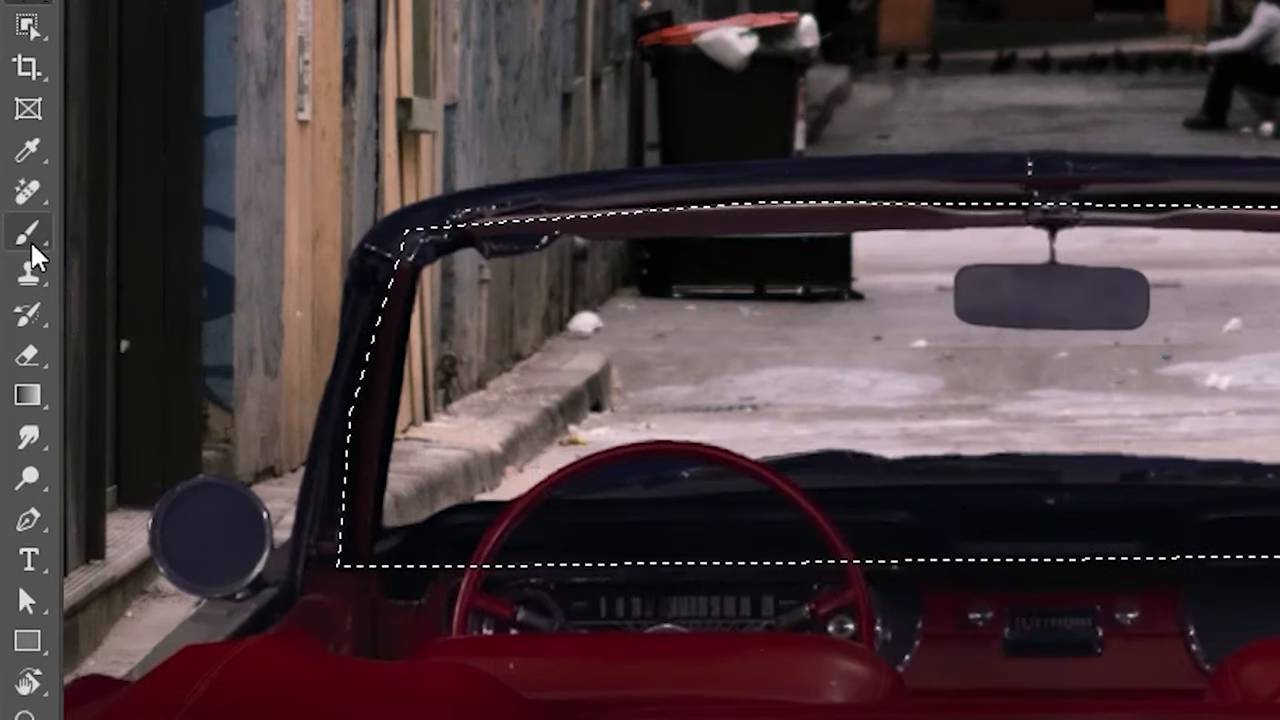
Paint a faint pale pink haze inside the windshield selection with a soft brush, size 489, flow 2%, and deselect.
left_click(15, 246)
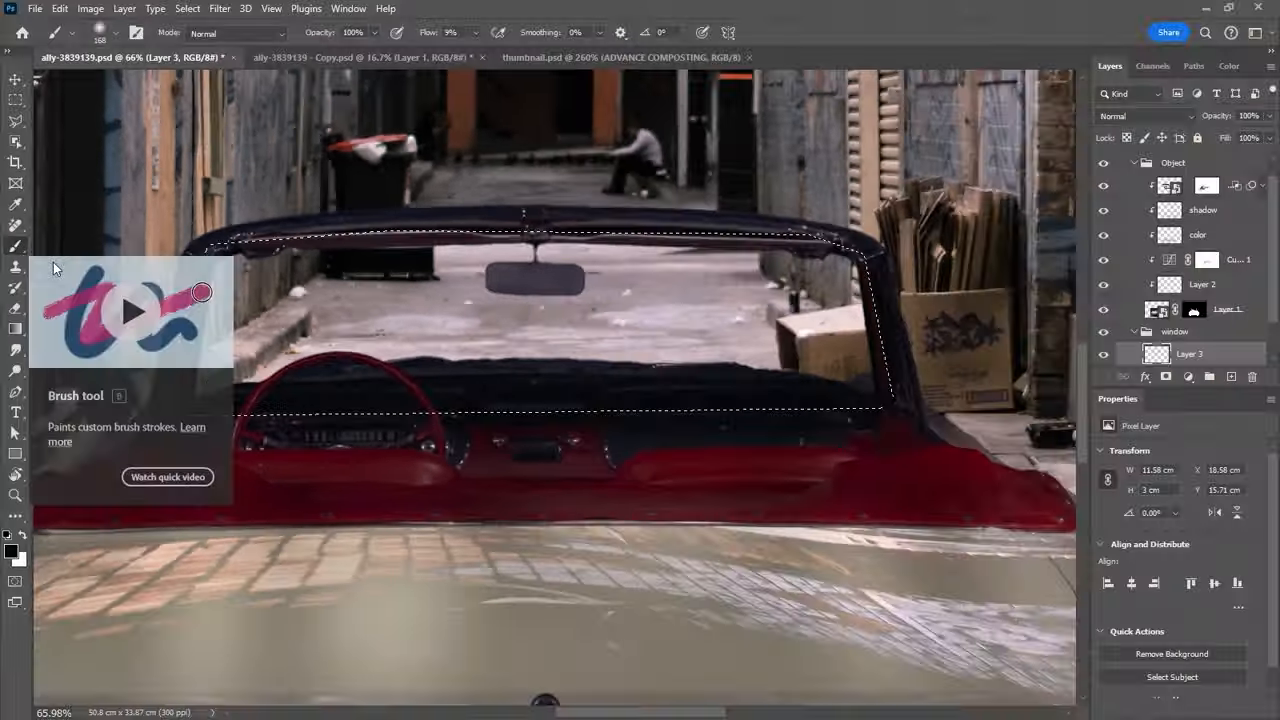
mouse_move(571, 329)
left_mouse_down()
mouse_move(810, 345)
mouse_move(737, 345)
mouse_move(677, 324)
left_mouse_up()
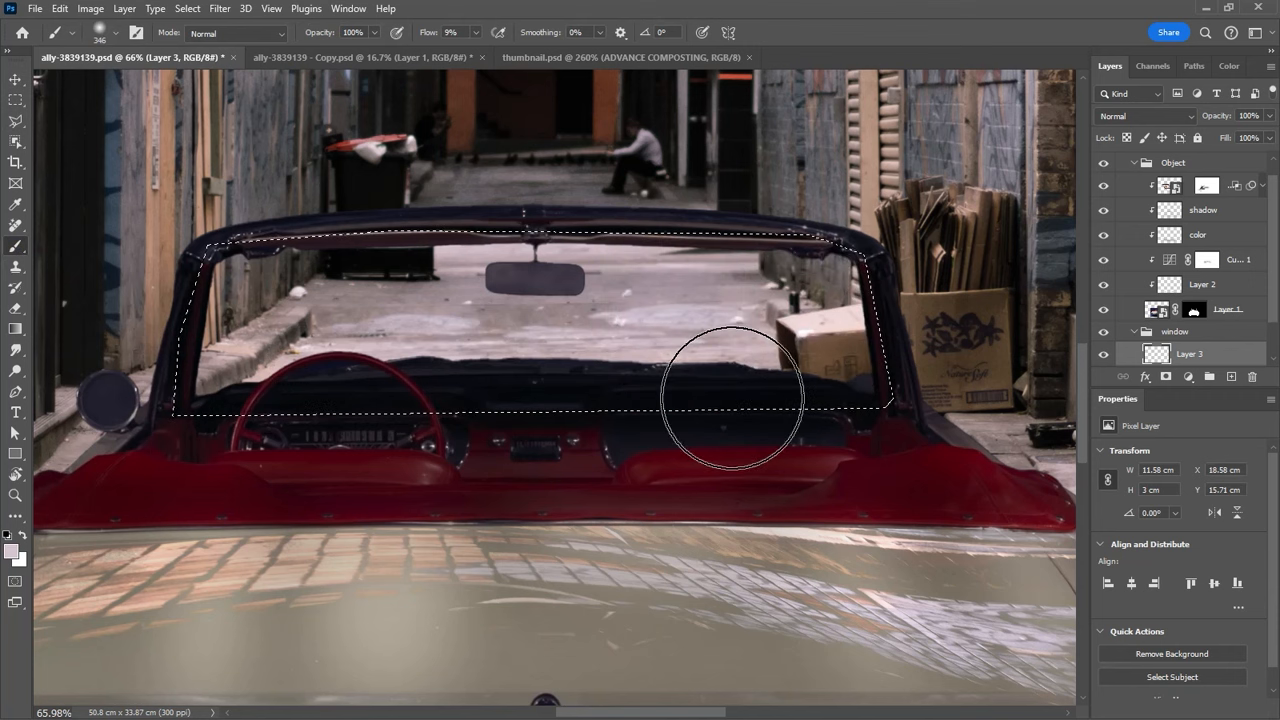
left_click_drag(734, 358, 774, 358)
left_click_drag(434, 35, 427, 35)
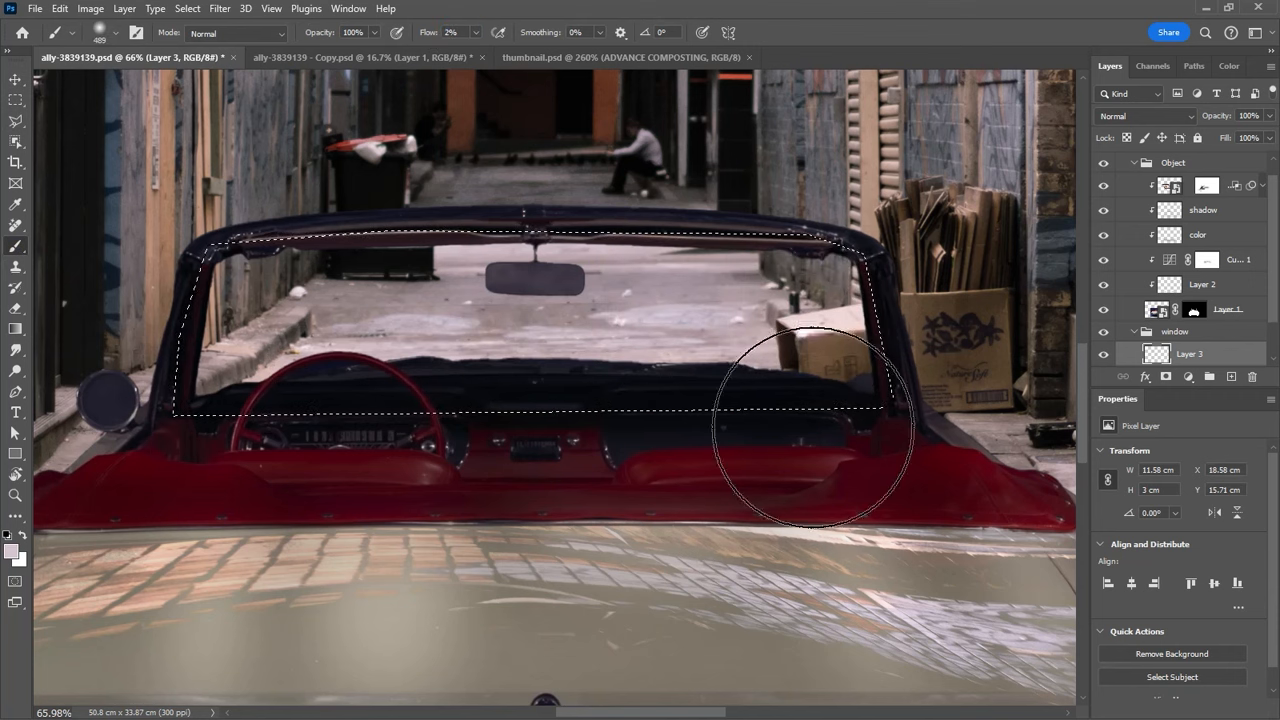
scroll(478, 328, "down", 3)
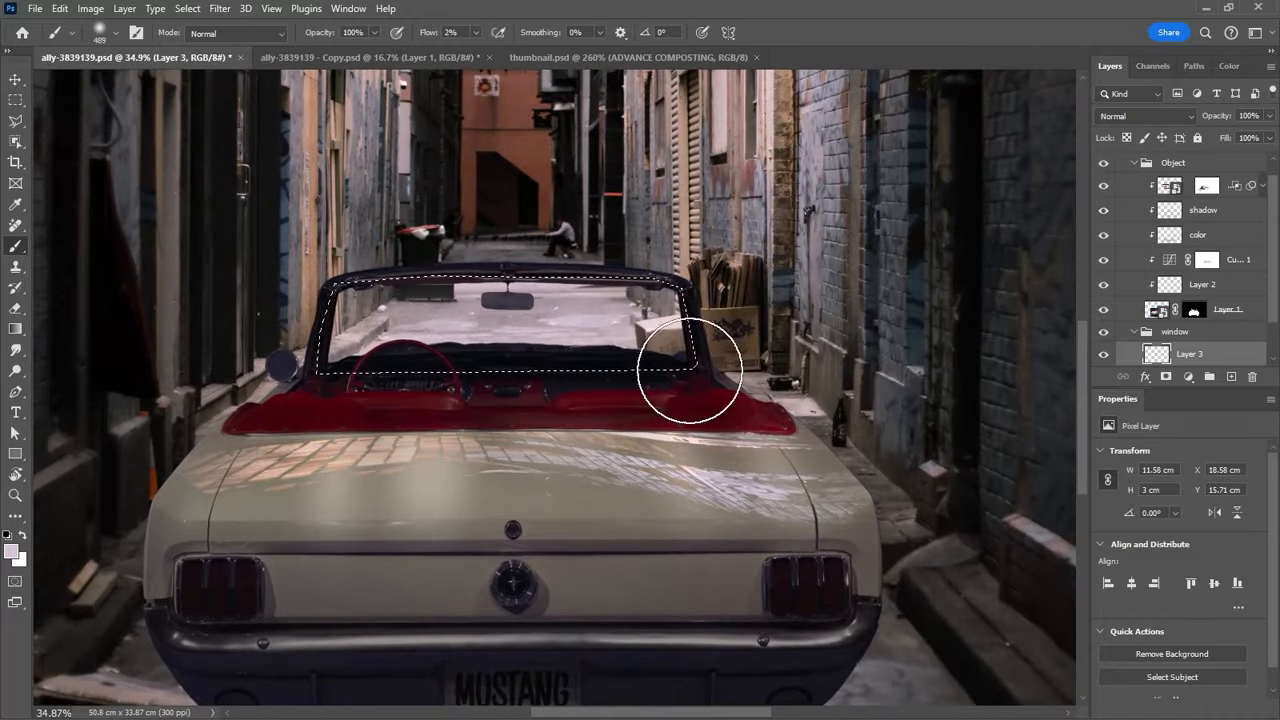
mouse_move(480, 297)
left_mouse_down()
mouse_move(474, 279)
mouse_move(497, 338)
mouse_move(613, 357)
left_mouse_up()
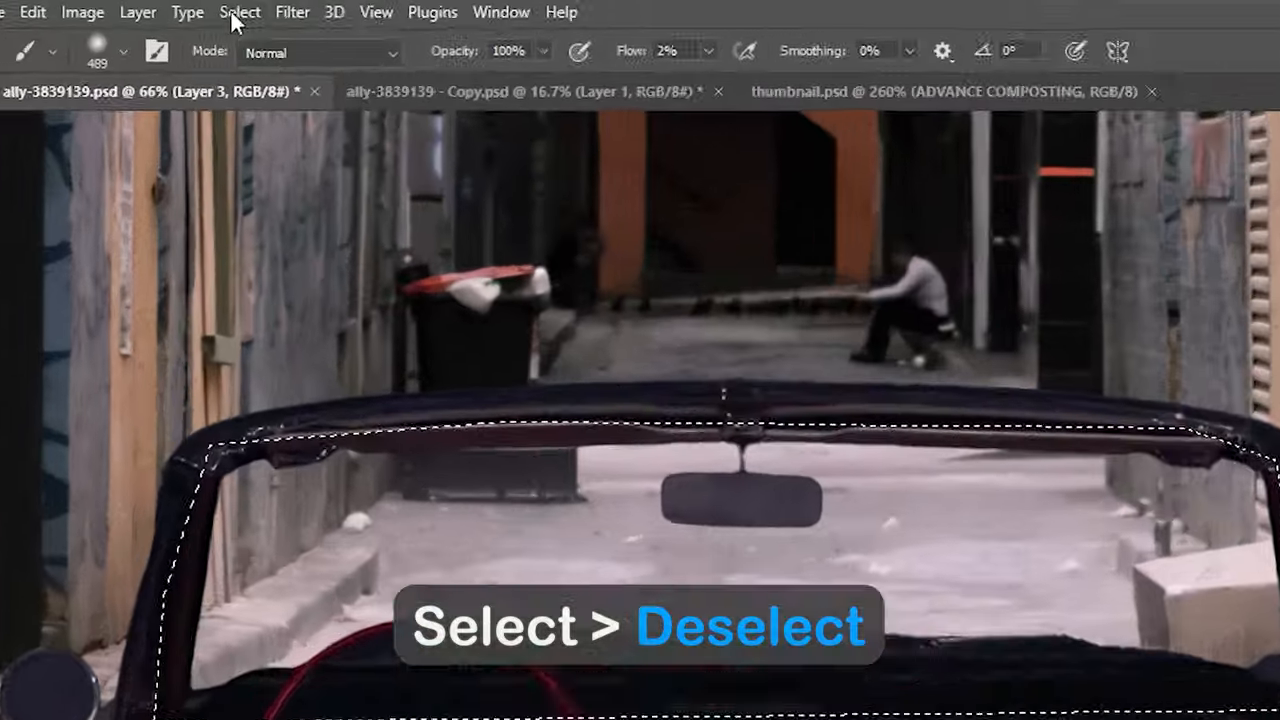
left_click(187, 8)
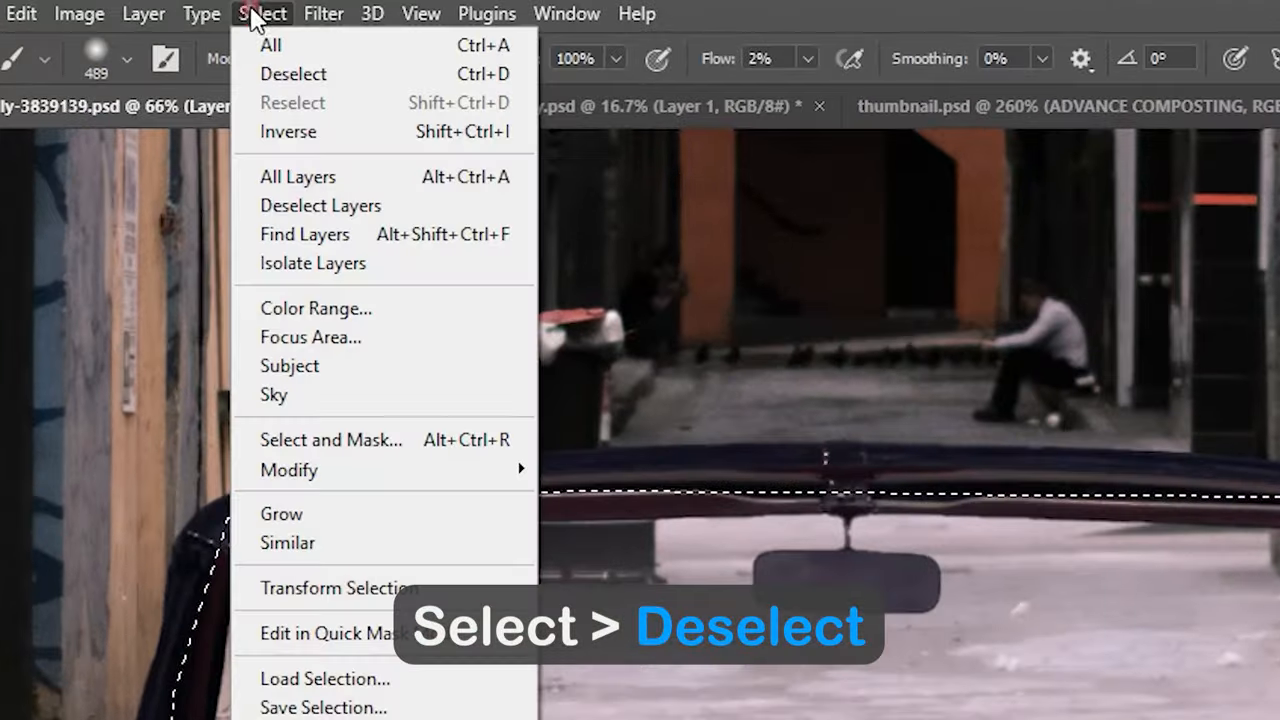
left_click(282, 76)
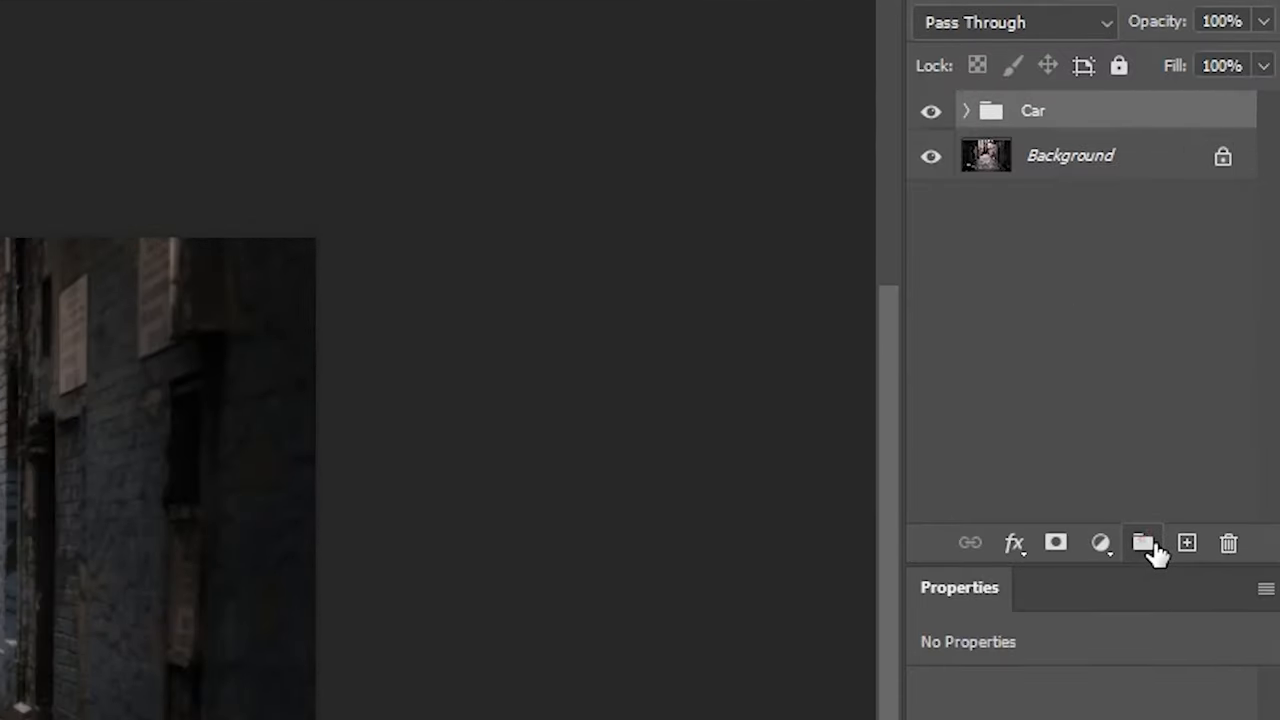
Create a new group above the Car group and add a Color Lookup adjustment layer inside it.
left_click(1209, 376)
left_click(1101, 545)
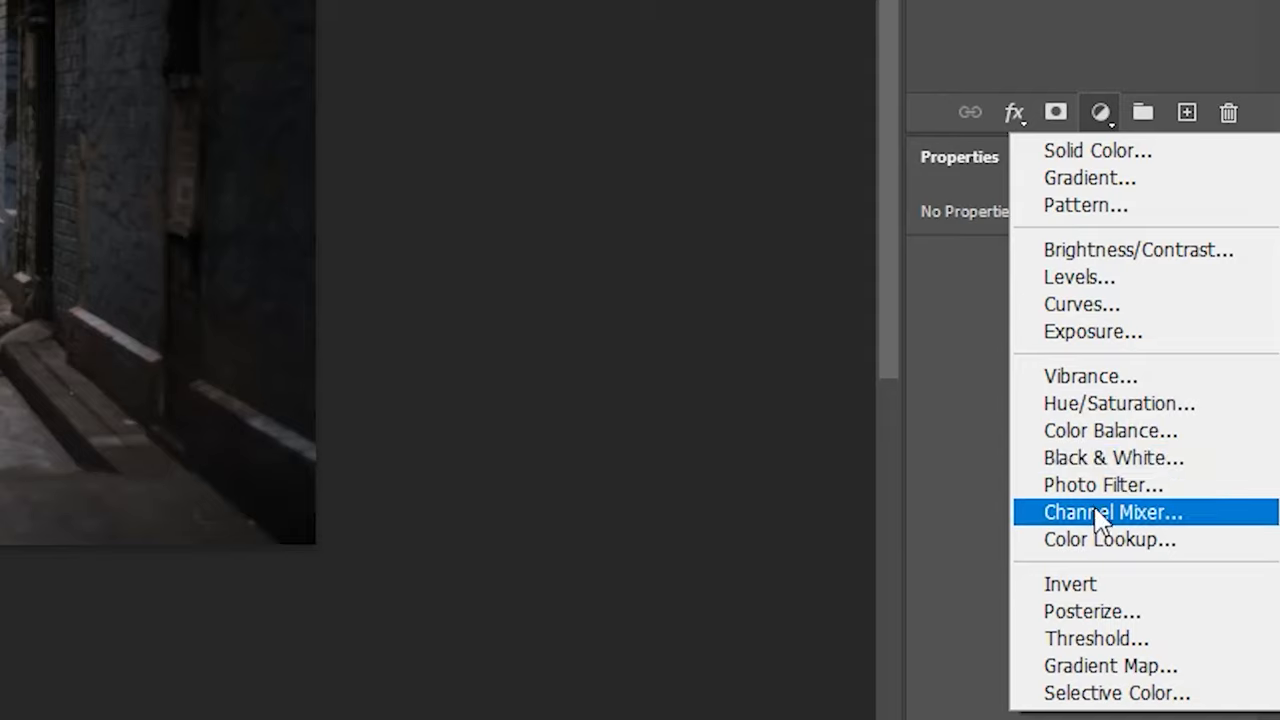
left_click(1098, 538)
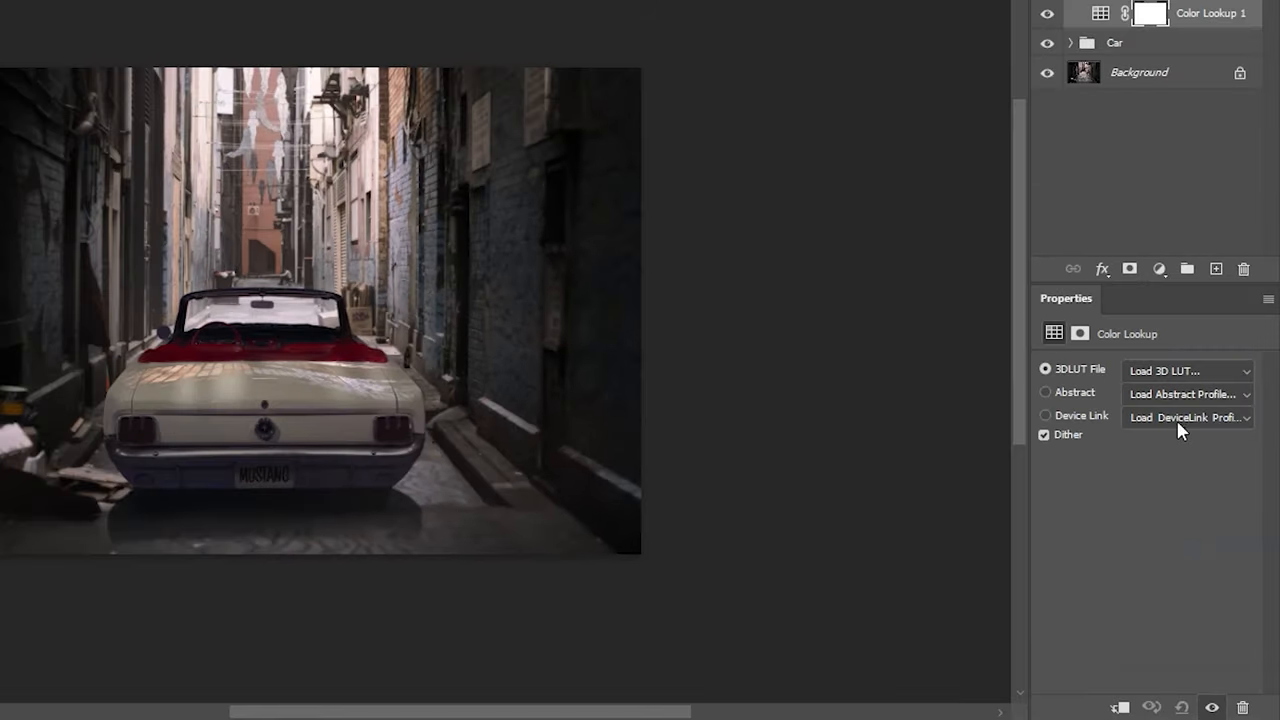
Set the Color Lookup's 3DLUT file to Kodak 5218 Kodak 2383 and lower the adjustment layer's opacity to 53%.
left_click(1183, 356)
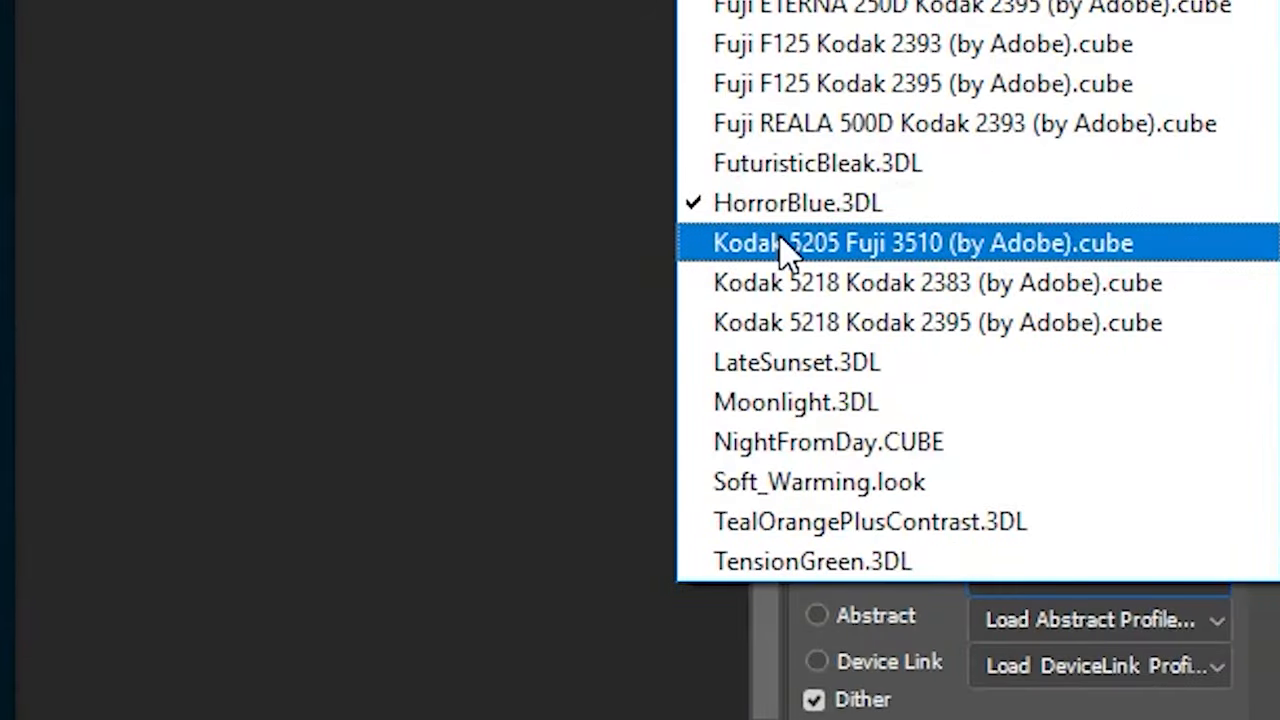
left_click(783, 249)
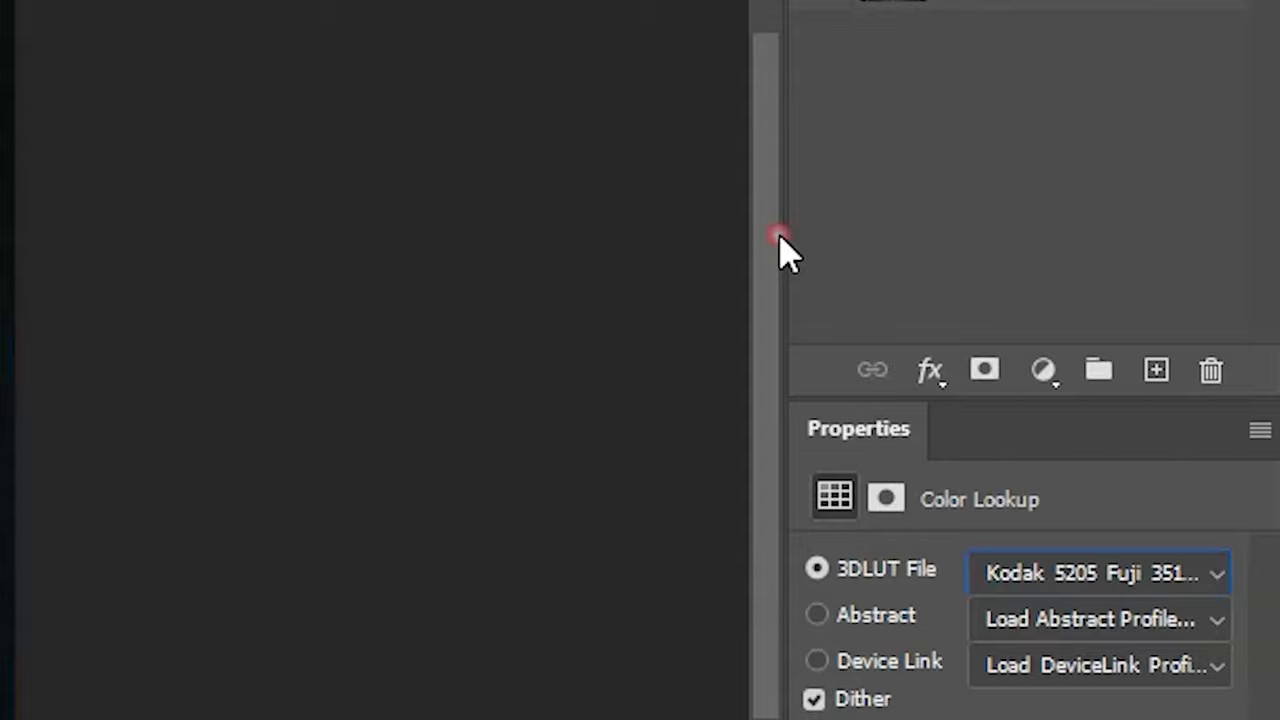
key("Down")
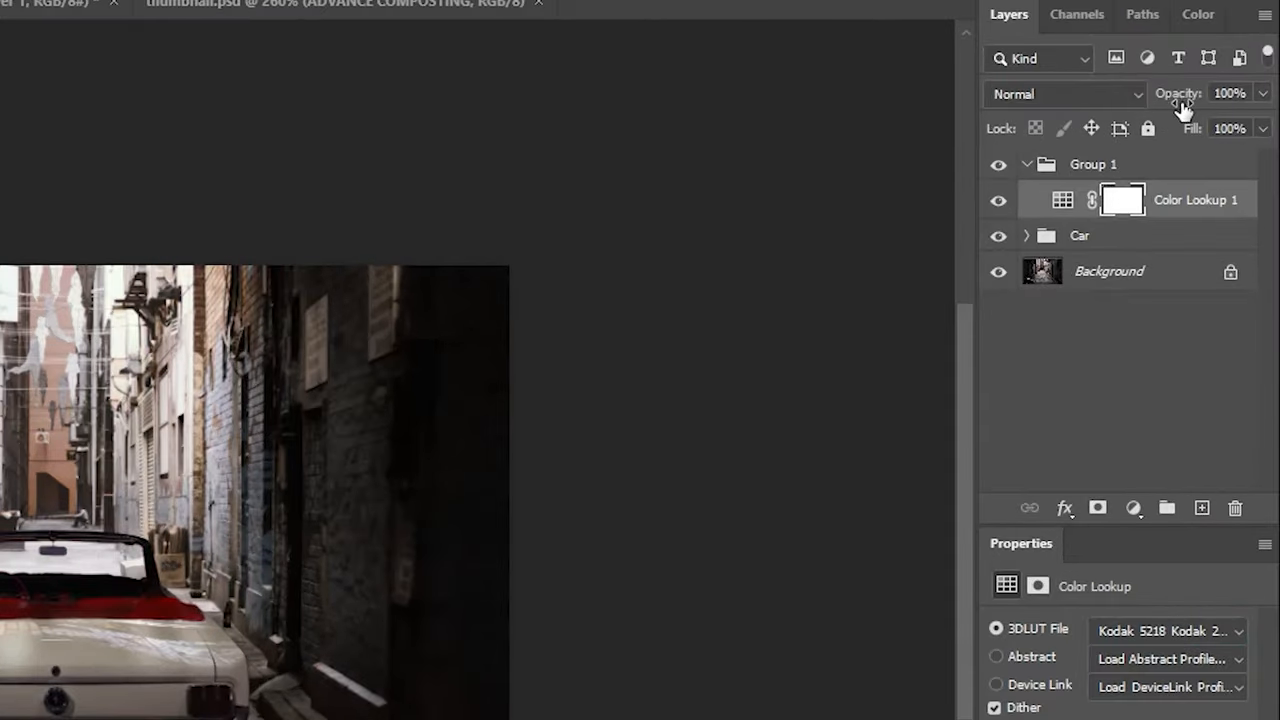
left_click_drag(1218, 122, 841, 159)
left_click_drag(586, 162, 609, 162)
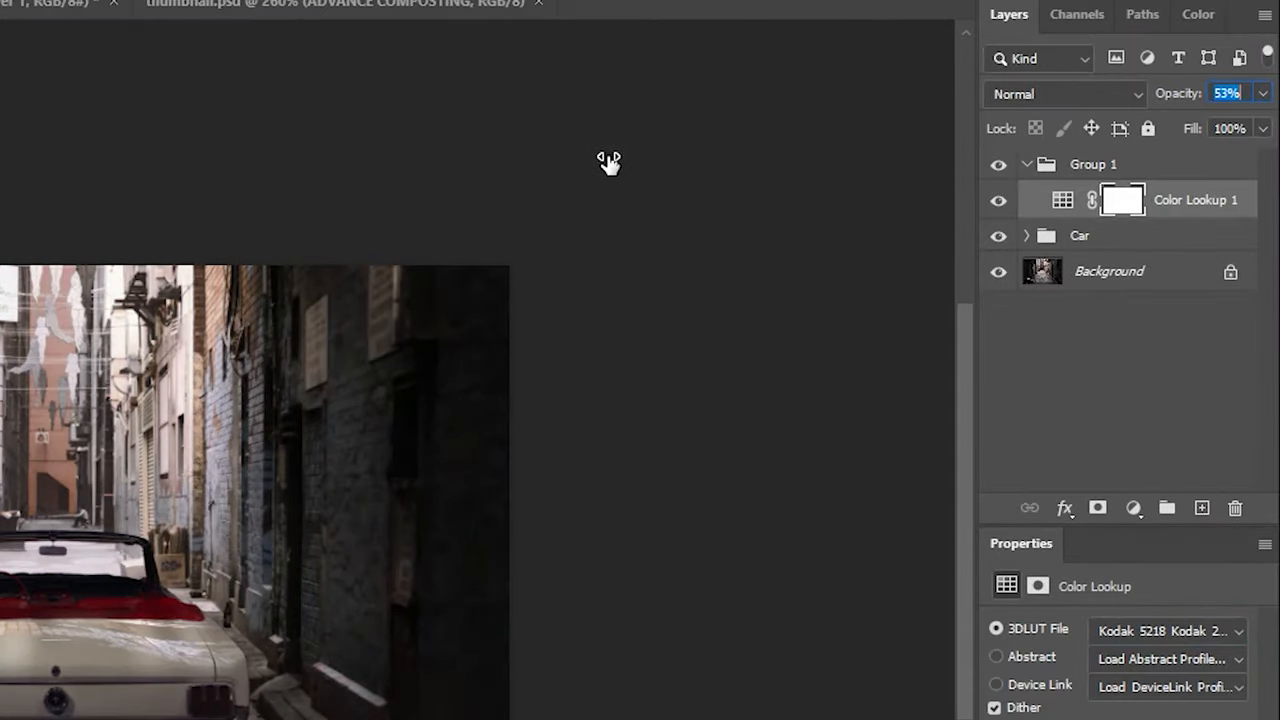